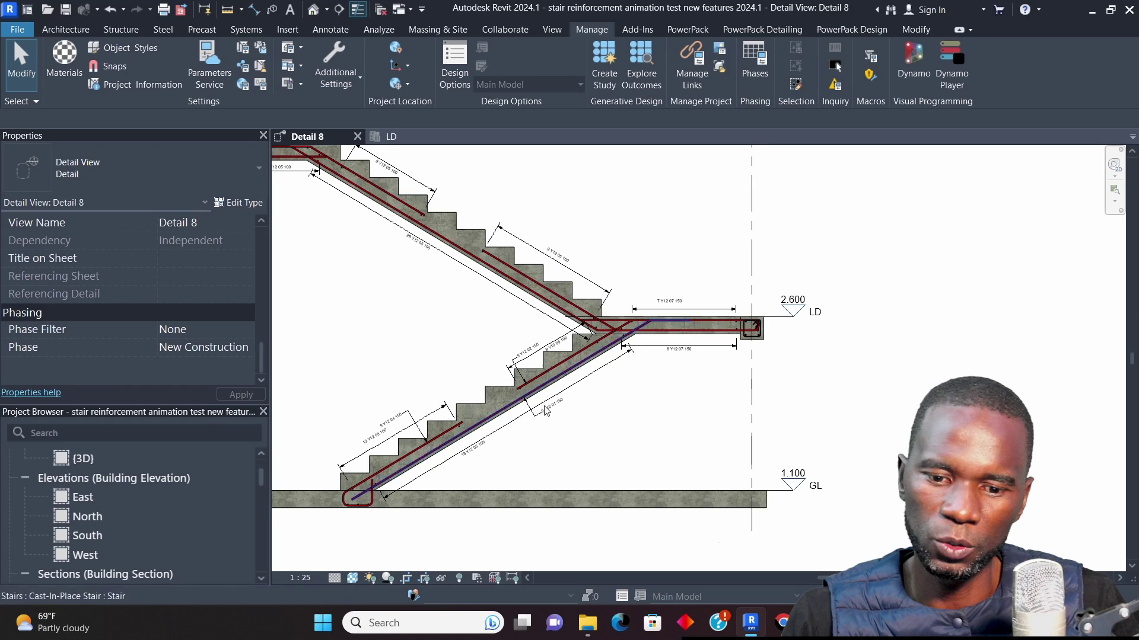
View the LD structural plan, return to Detail 8, and inspect its stair reinforcement annotations
click(391, 136)
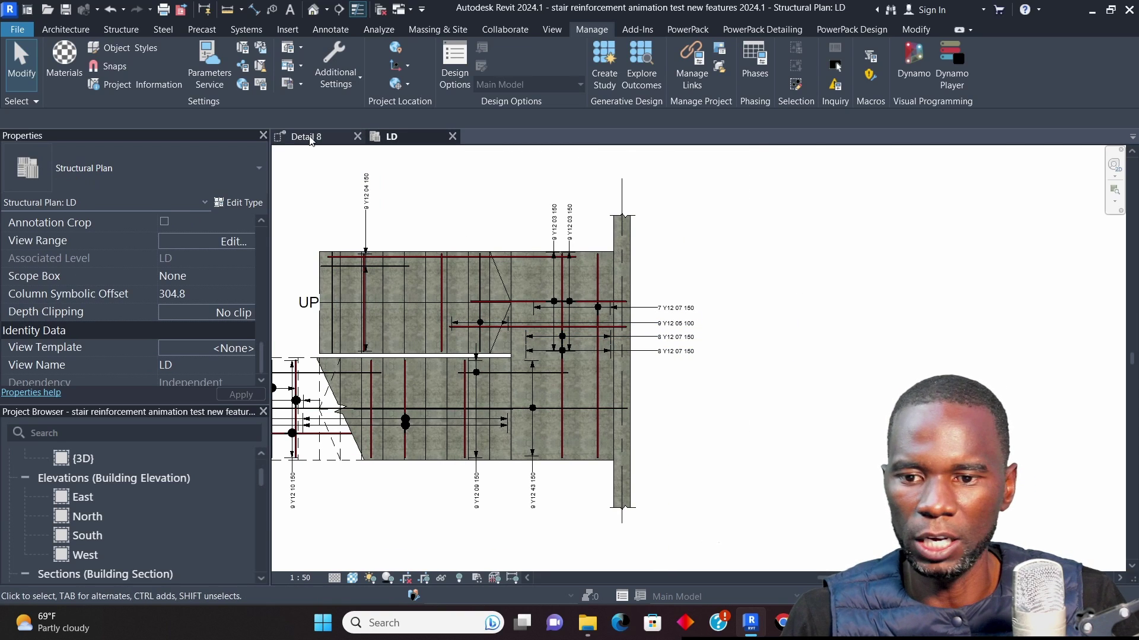
click(306, 136)
scroll(431, 287, down, 3)
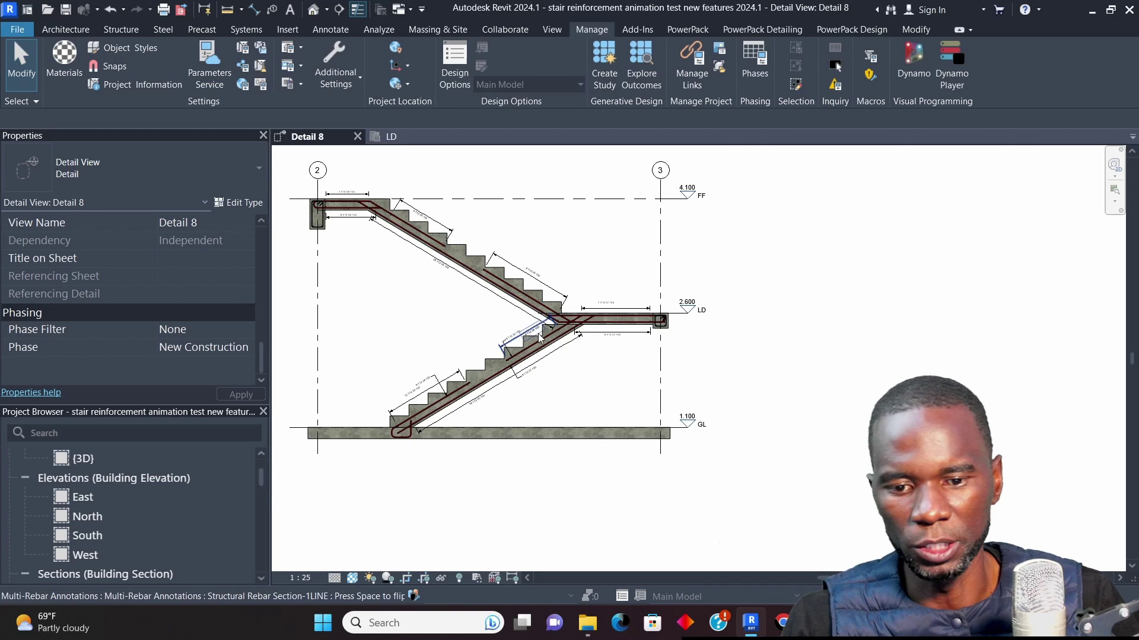
scroll(542, 330, up, 3)
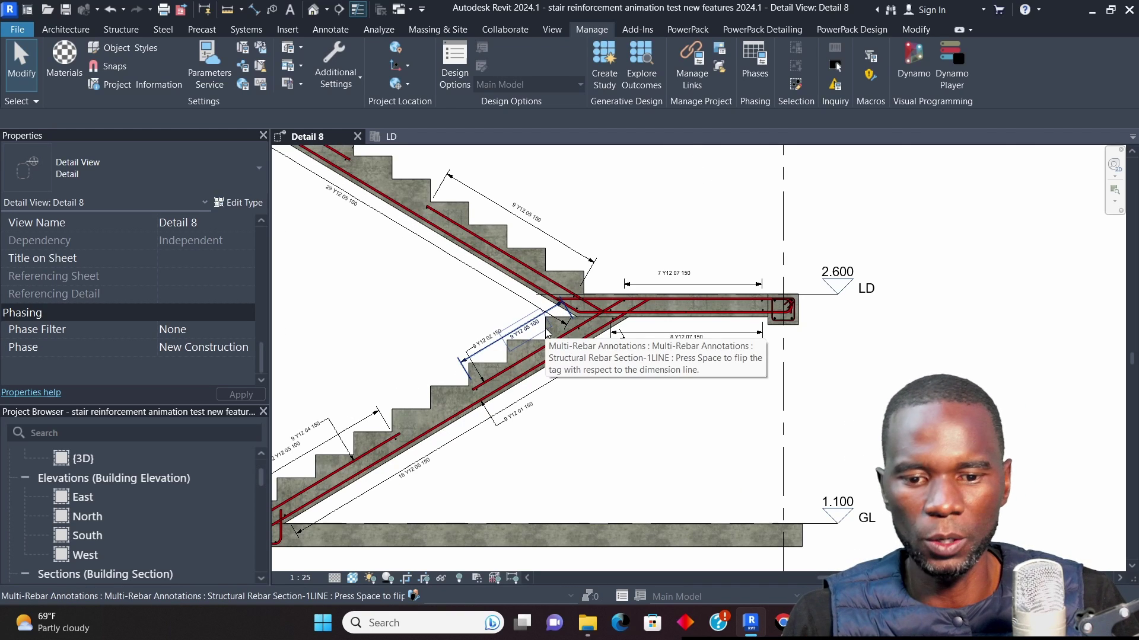
scroll(546, 308, down, 2)
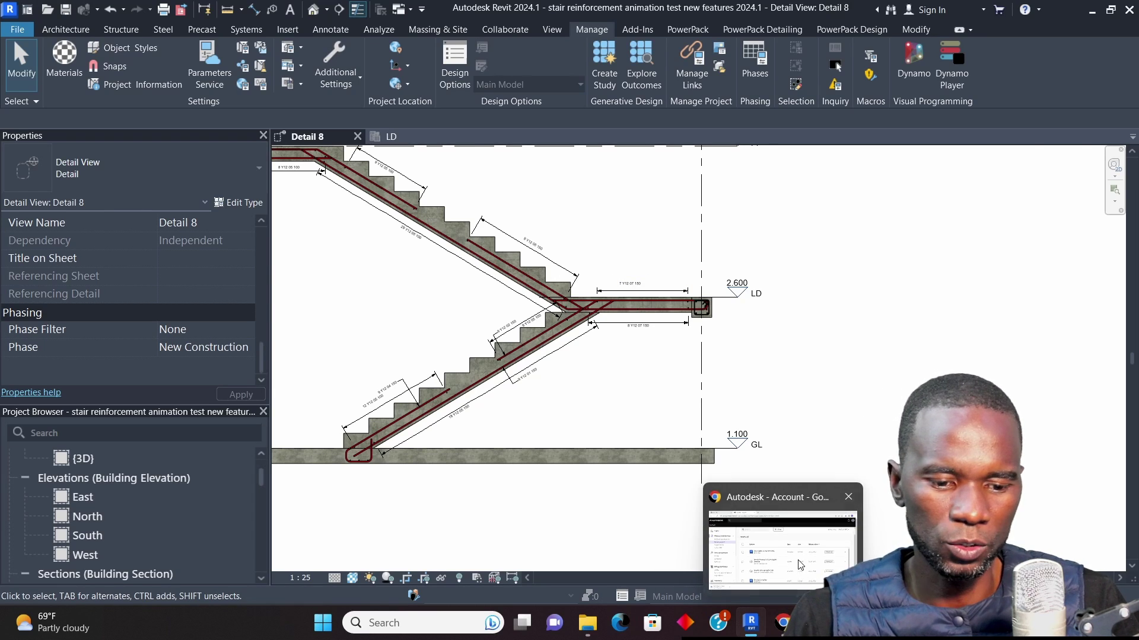
Switch to the Autodesk Account page in Chrome and look up where product updates are listed for the account
click(782, 528)
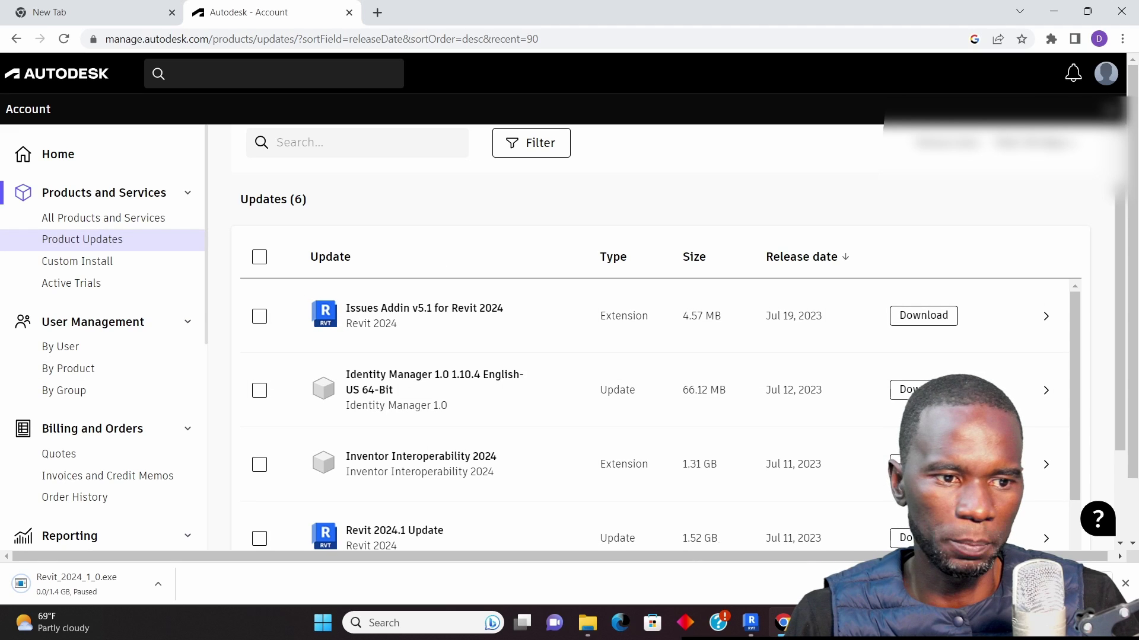
click(1110, 73)
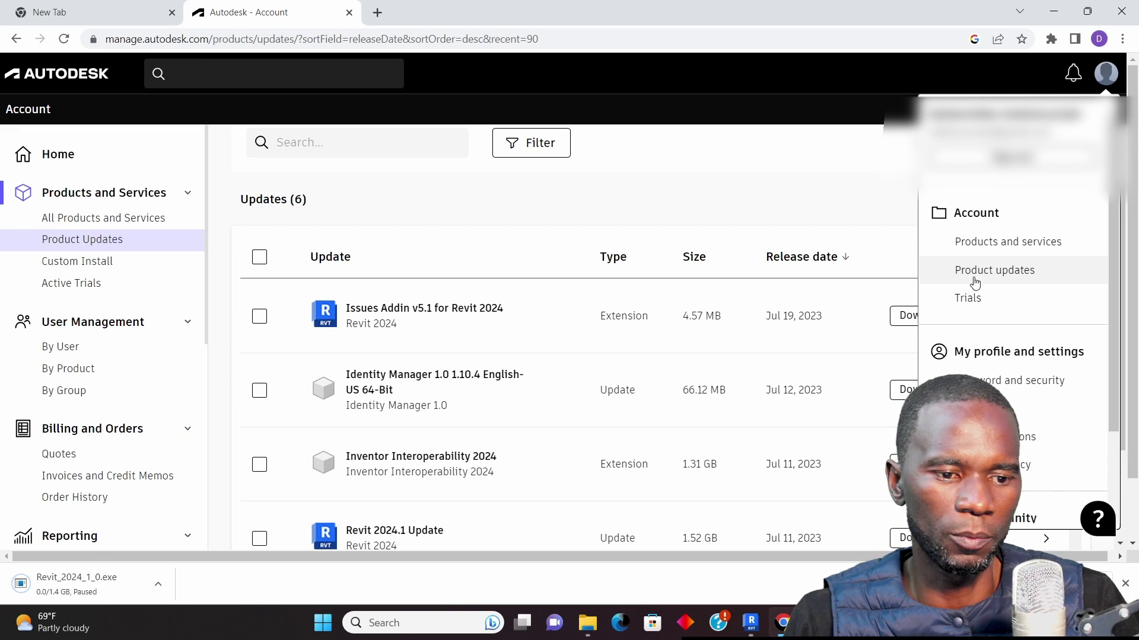
click(721, 202)
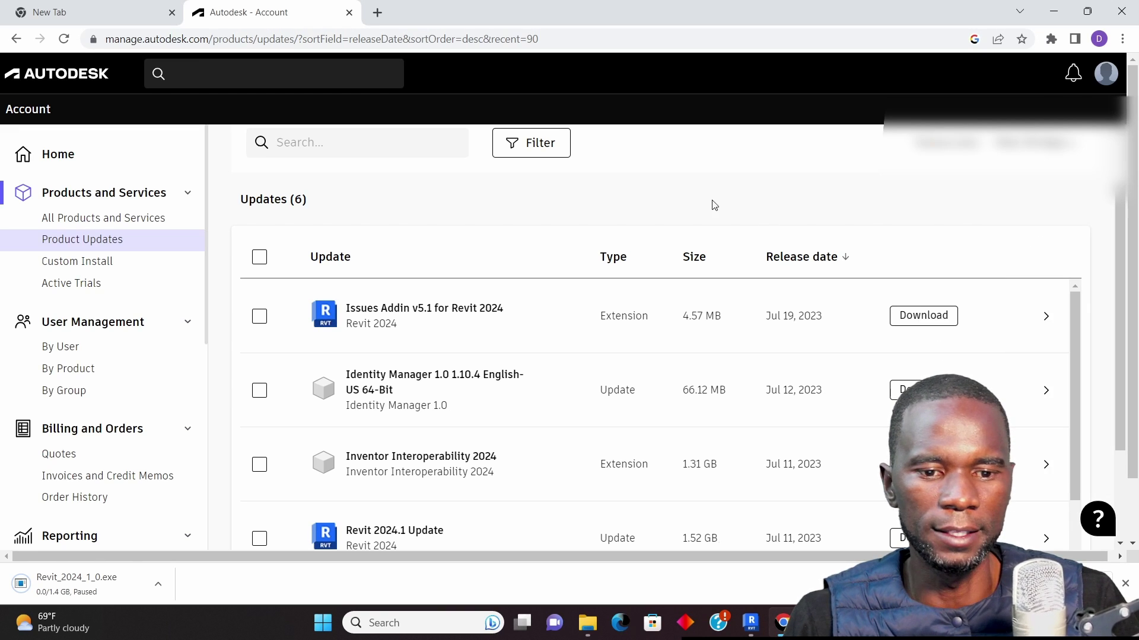
scroll(1032, 261, up, 2)
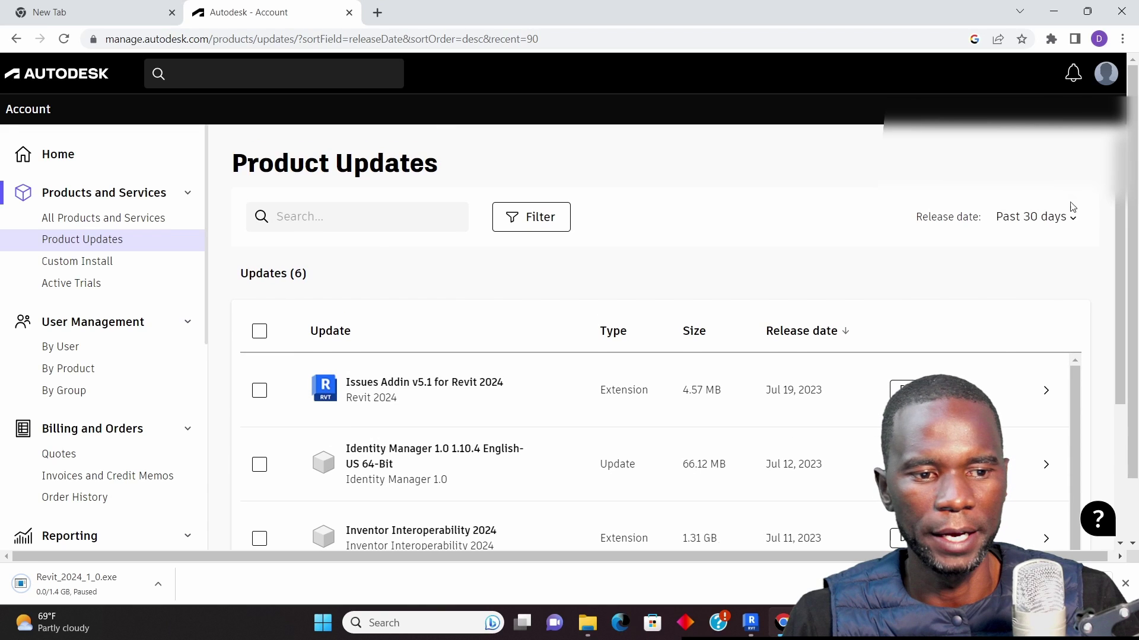
Review the release date filter options for the product updates without changing the selection
click(1073, 221)
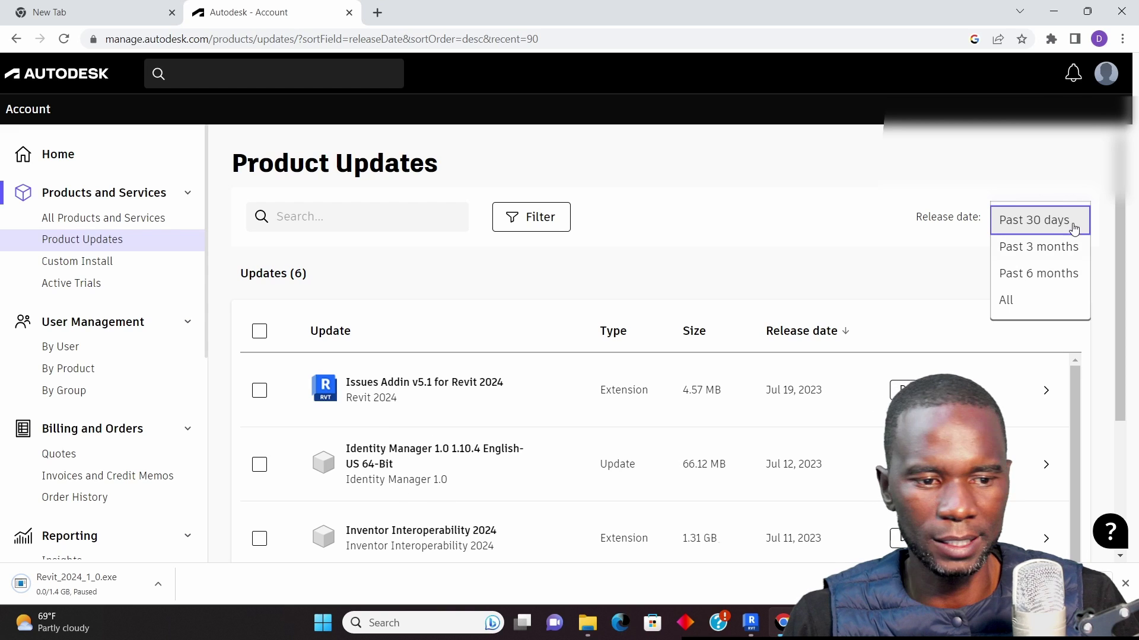
click(862, 226)
click(1078, 222)
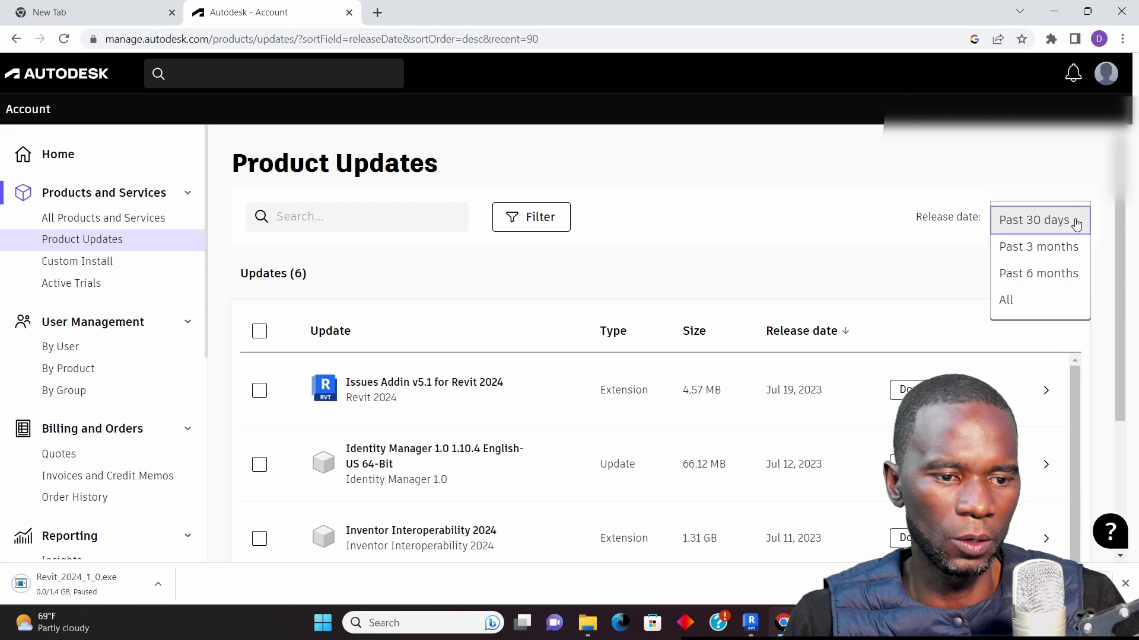
click(833, 223)
Start downloading the Revit 2024.1 Update from the product updates list and pause the new download
scroll(605, 290, down, 4)
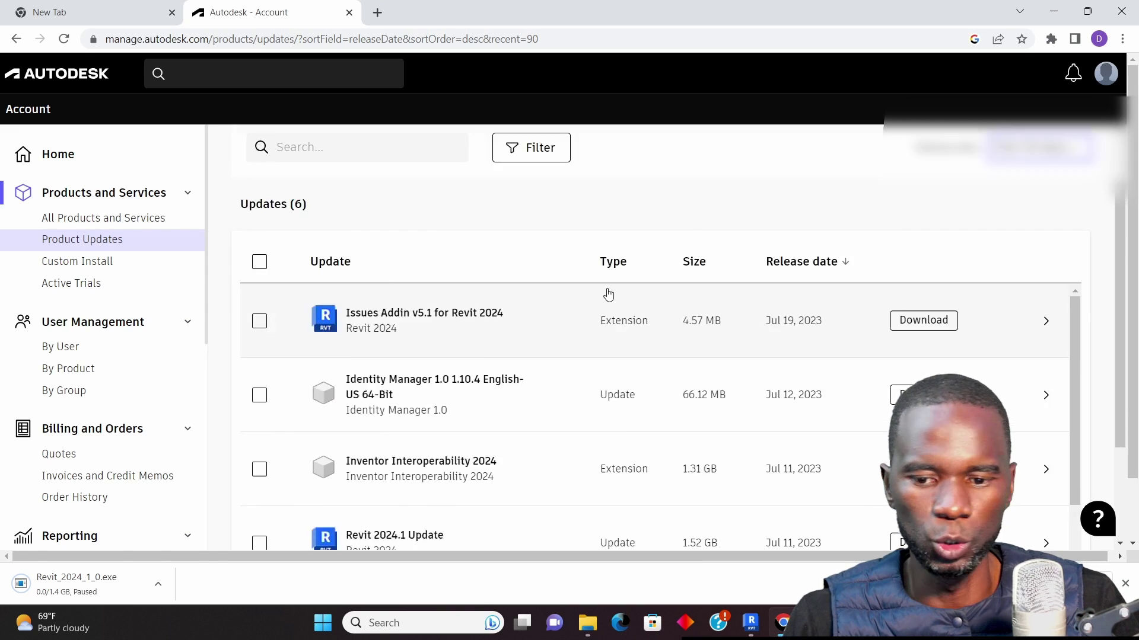
scroll(496, 294, down, 3)
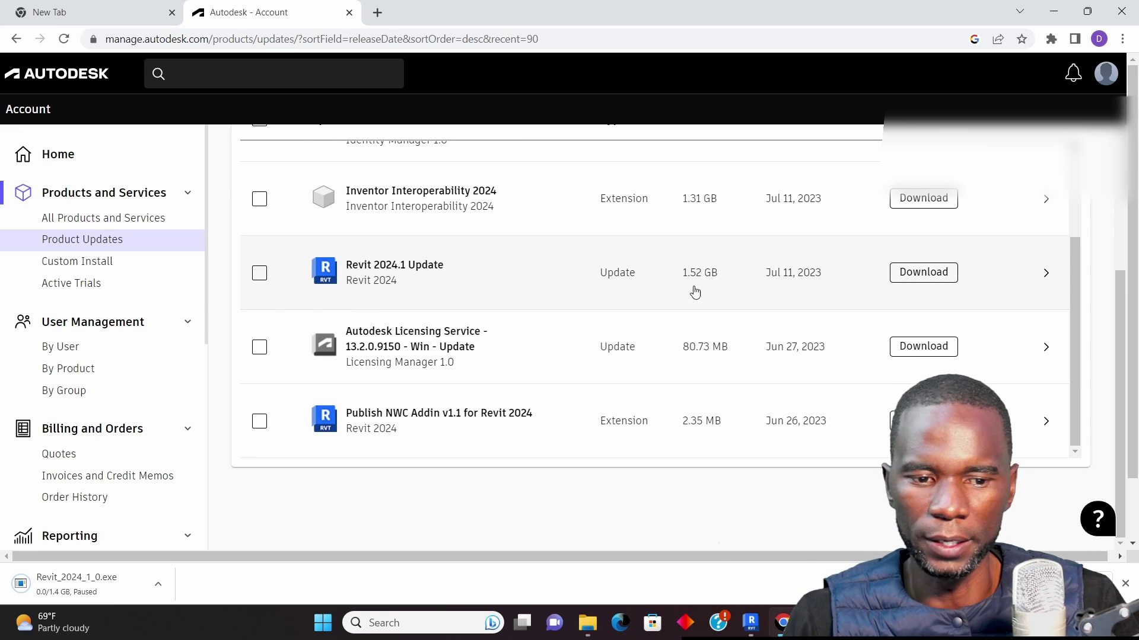
click(923, 274)
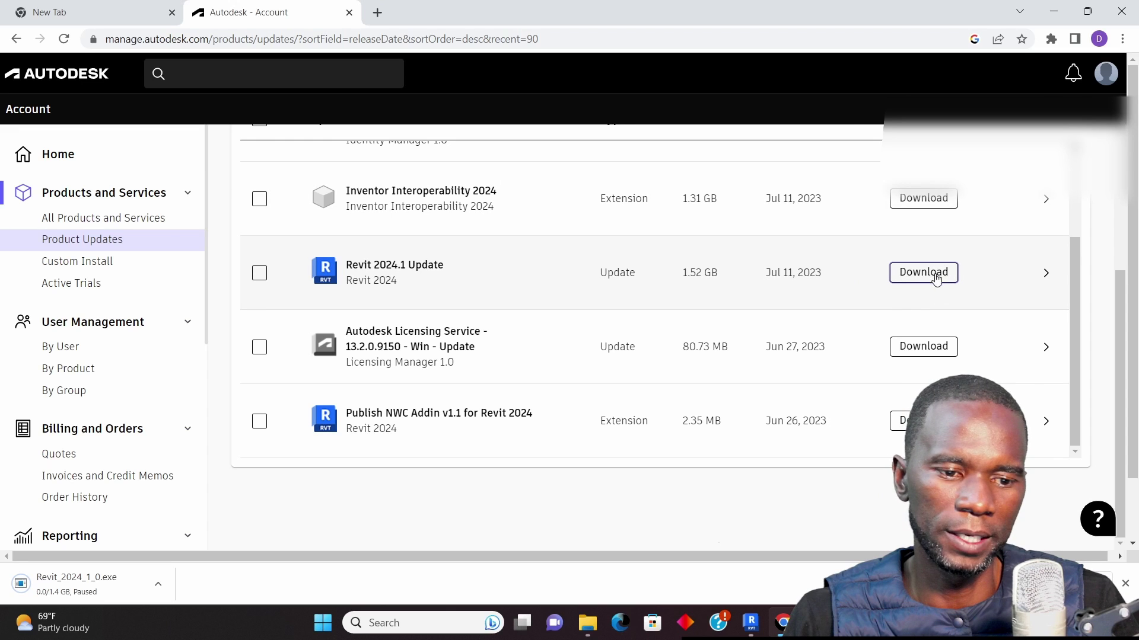
click(923, 274)
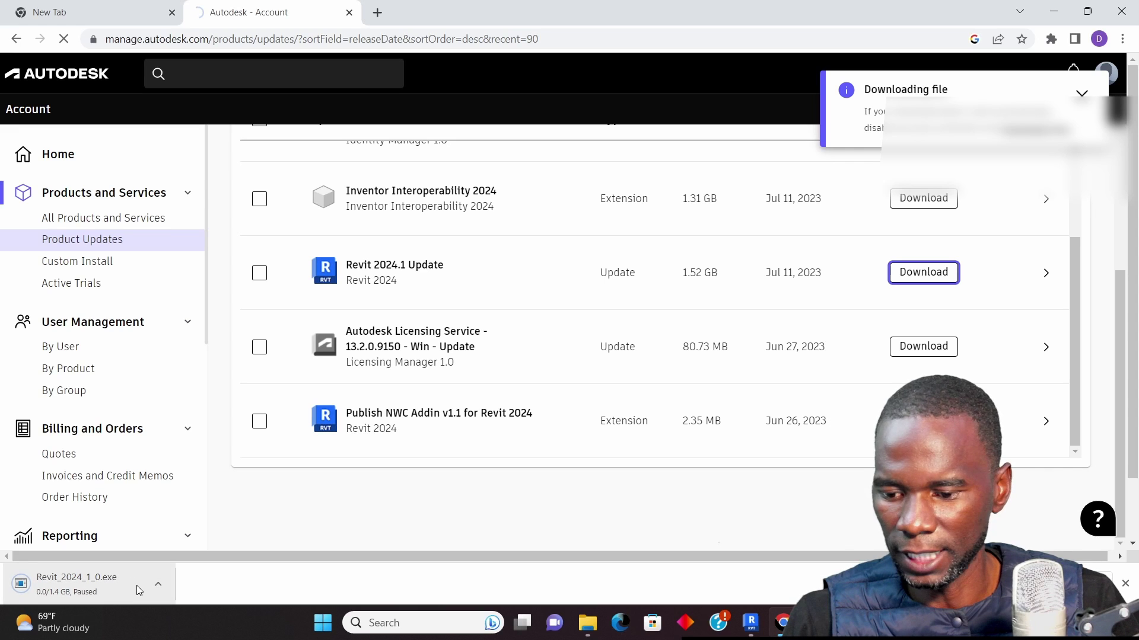
click(1082, 93)
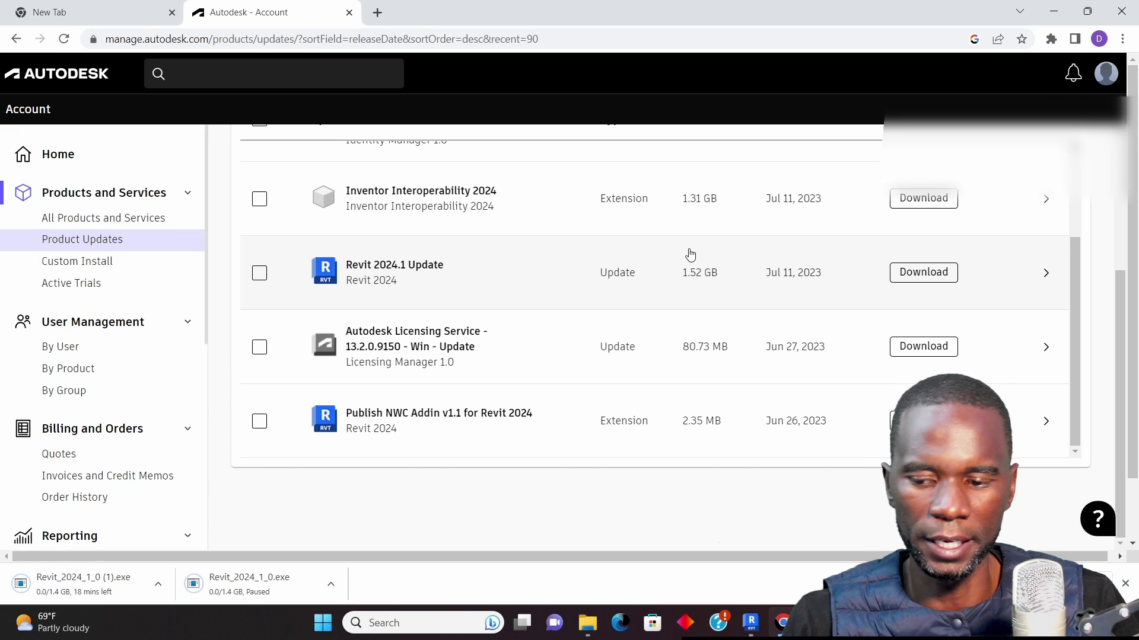
click(157, 587)
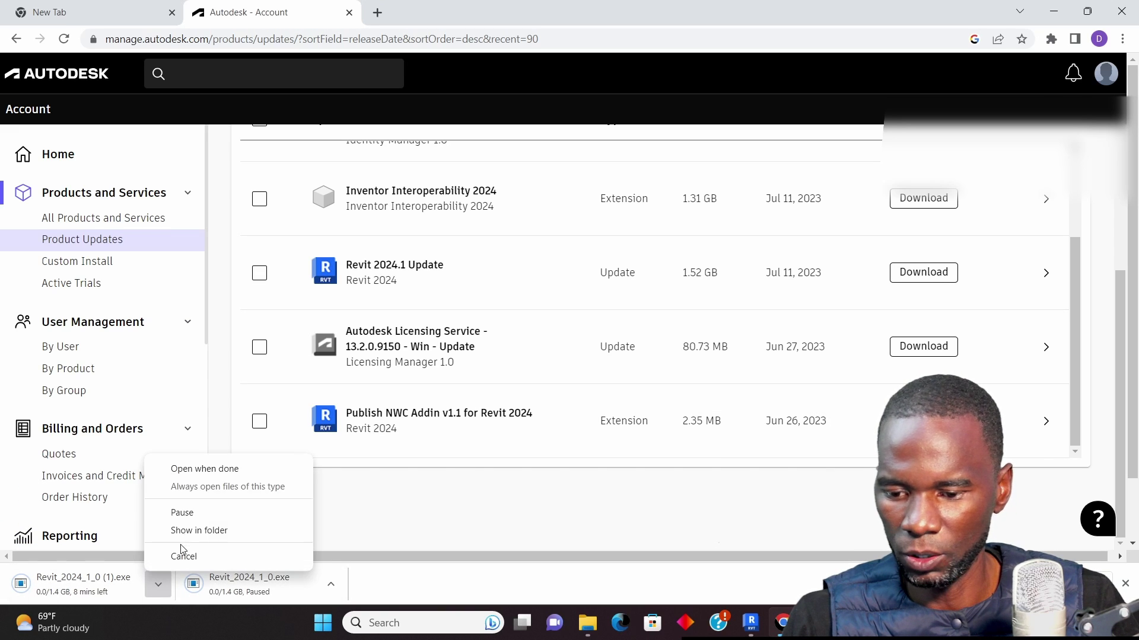
click(191, 516)
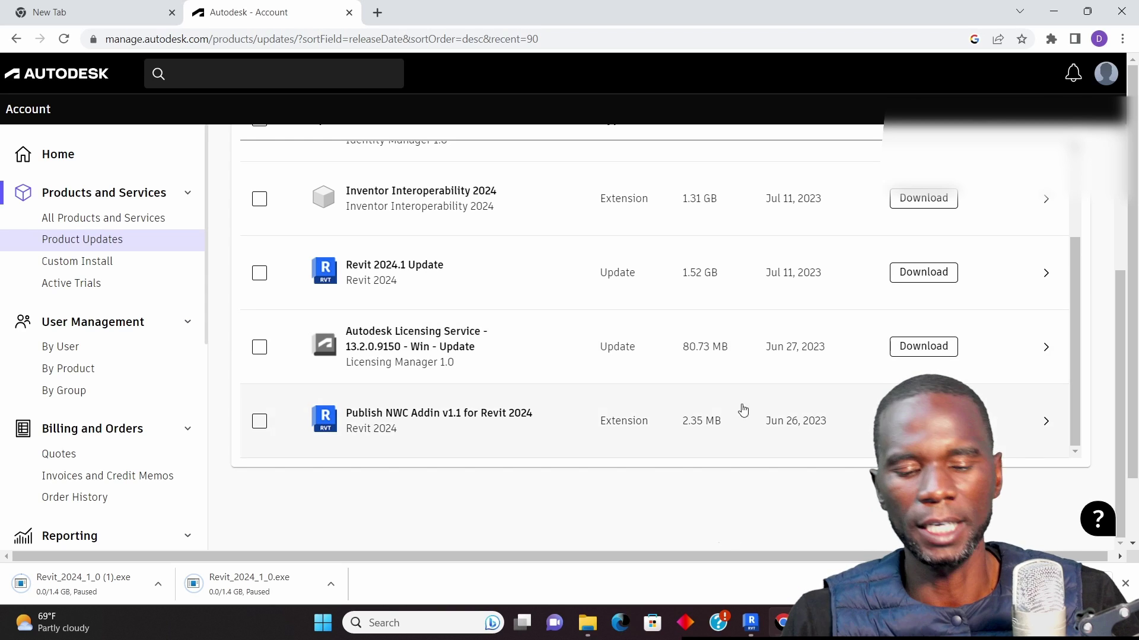
Switch back to Revit and look over the full stair section in Detail 8
click(768, 569)
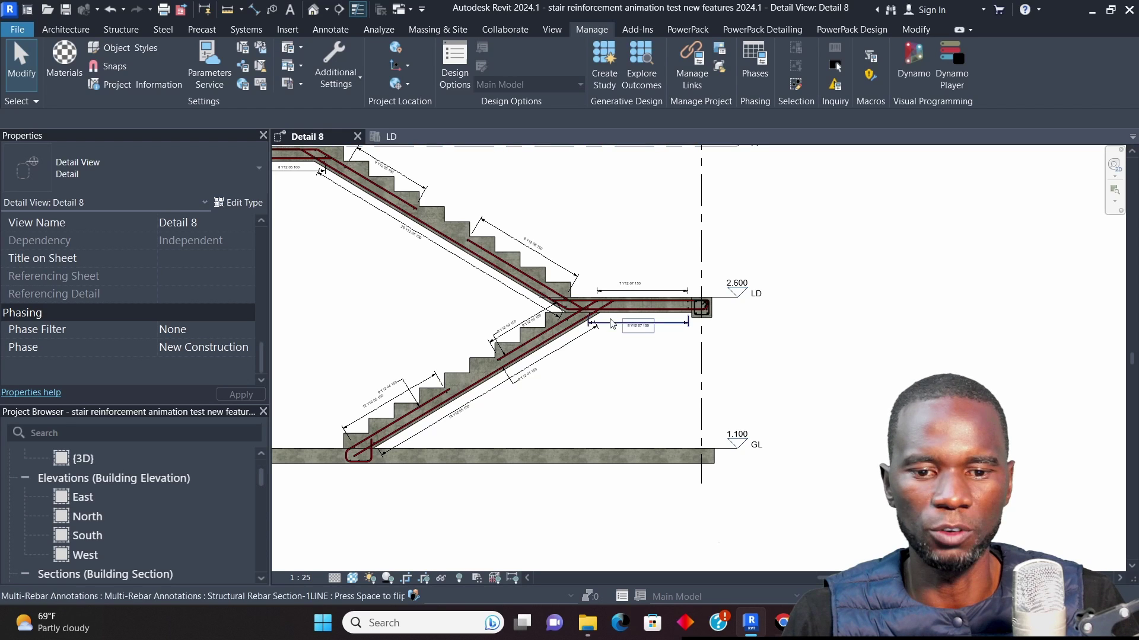
scroll(531, 268, down, 3)
scroll(532, 268, up, 3)
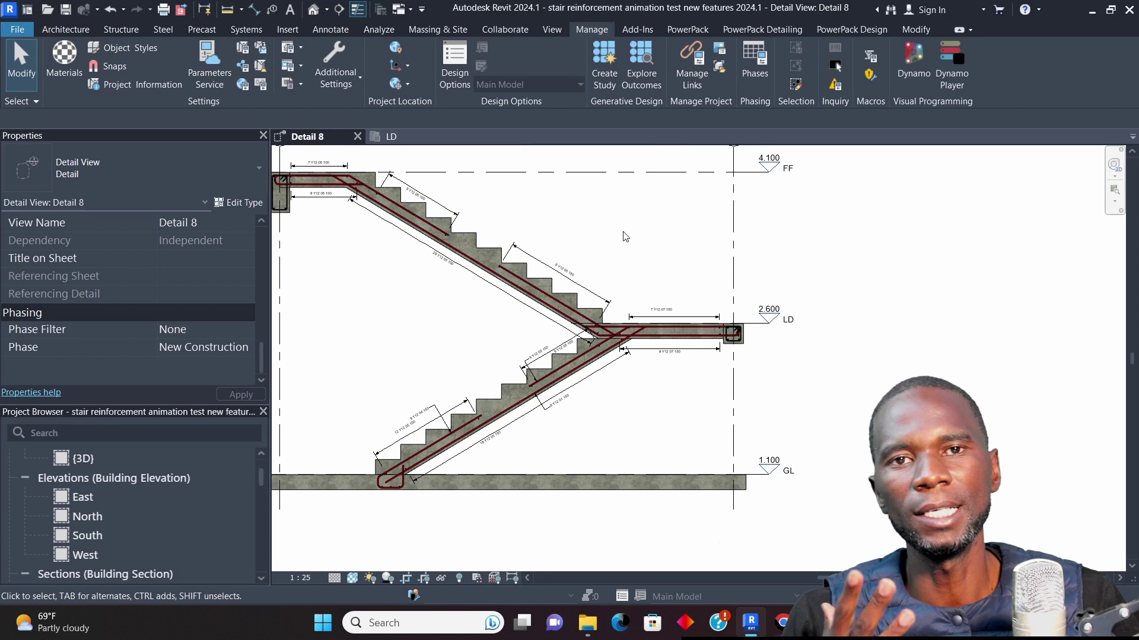
scroll(599, 270, down, 1)
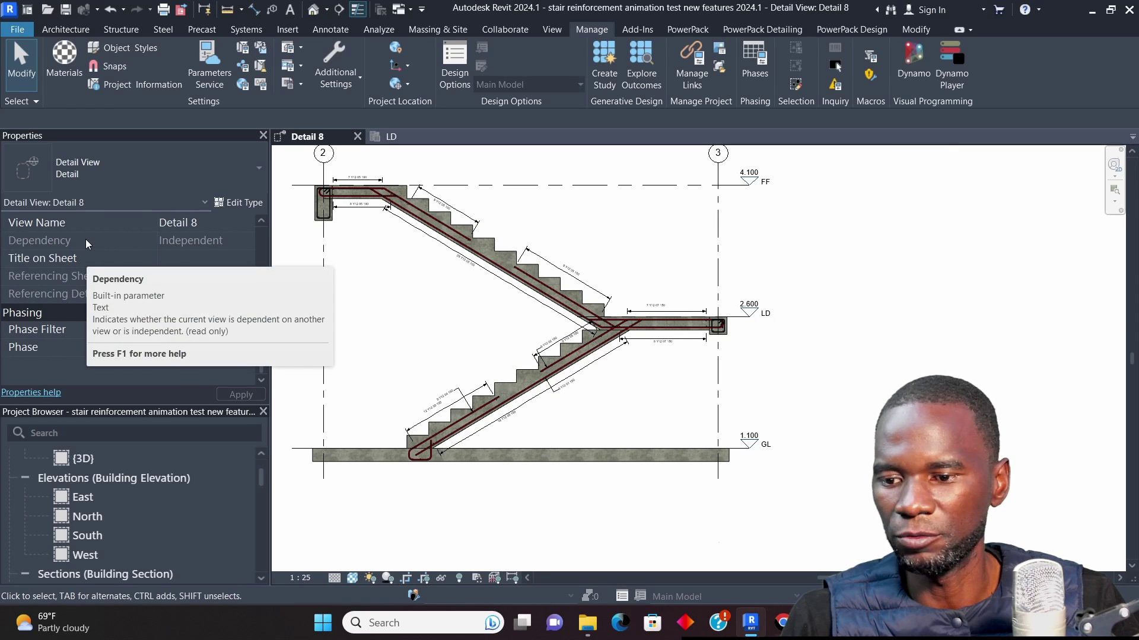
Examine the Detail 8 view properties and test widening and narrowing the Properties palette
scroll(94, 276, up, 5)
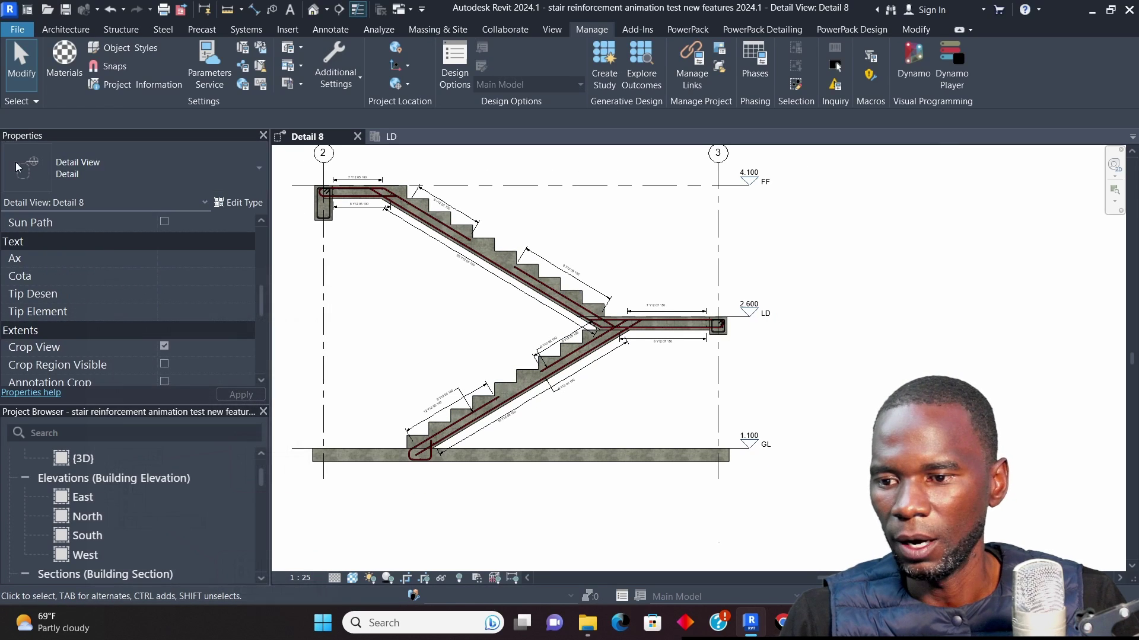
scroll(105, 273, down, 3)
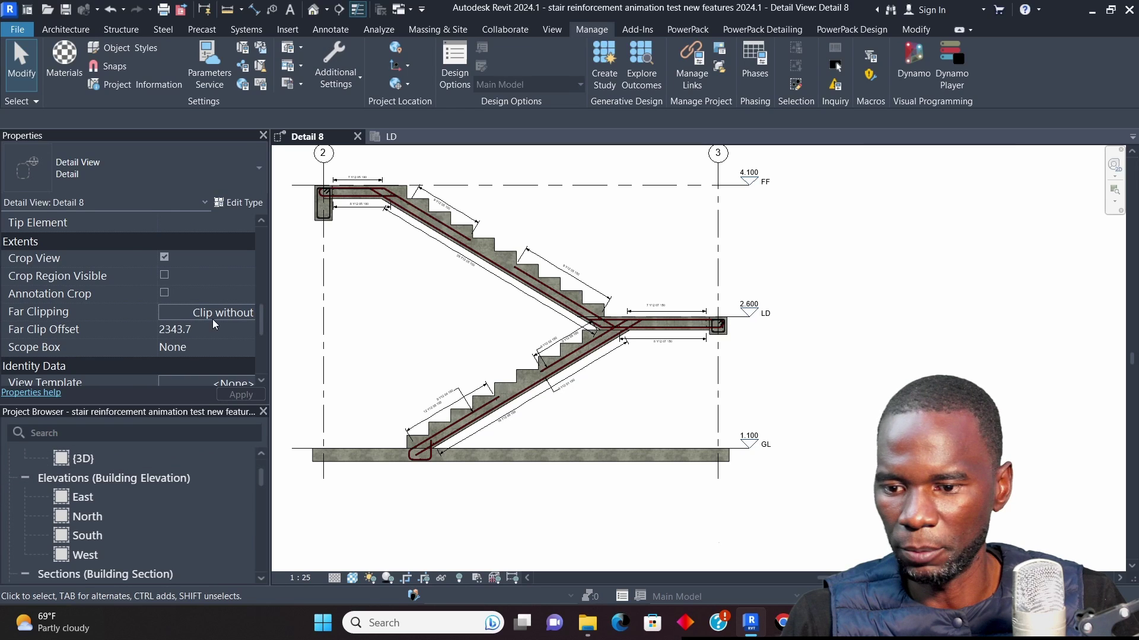
scroll(123, 285, down, 3)
scroll(239, 293, up, 4)
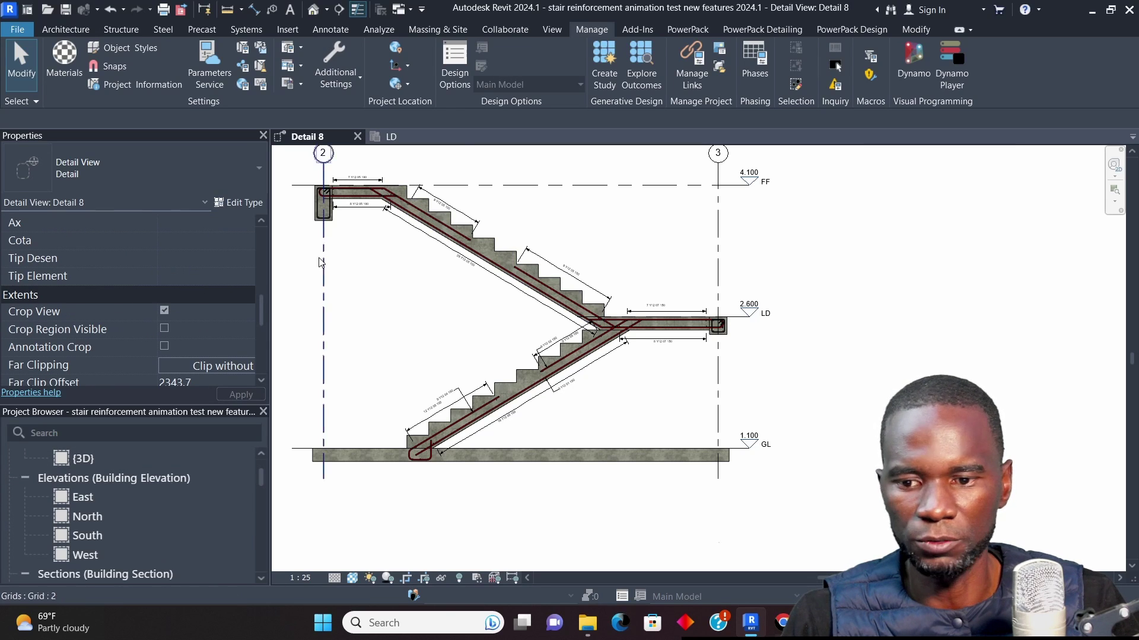
drag(270, 305, 335, 307)
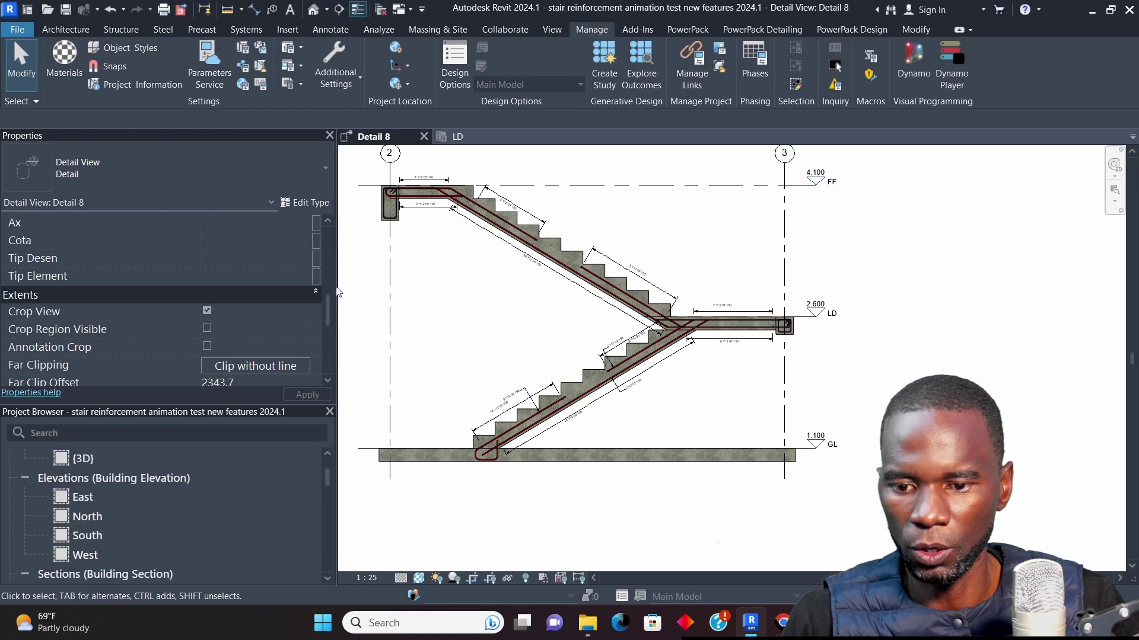
drag(335, 276, 268, 281)
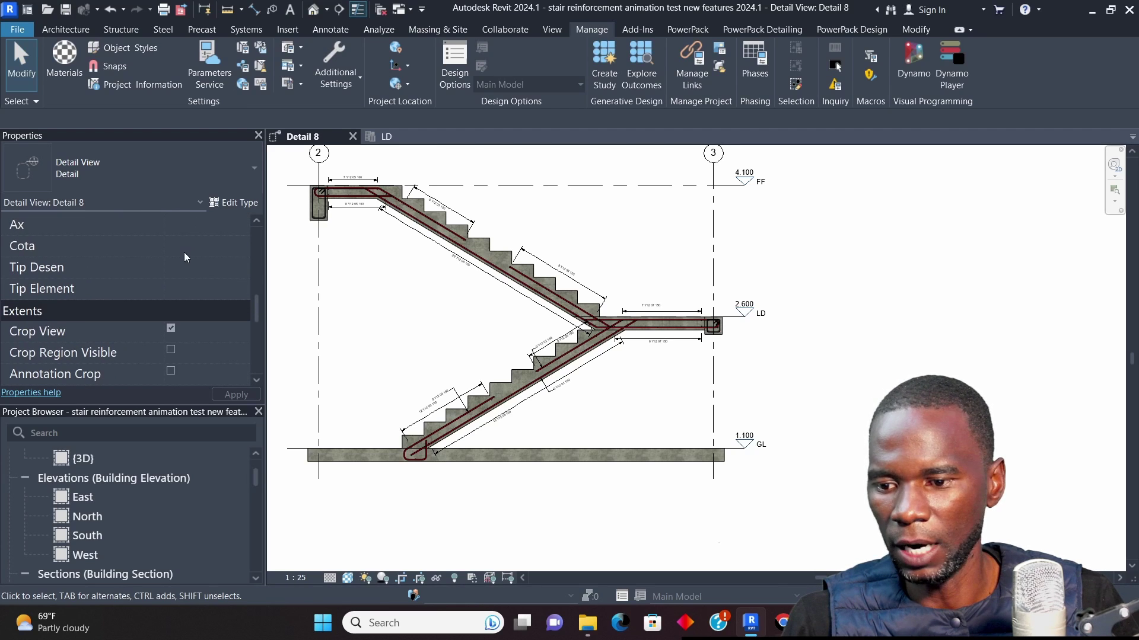
Read through the Detail 8 properties at the larger text size, from phasing and graphics to extents
scroll(182, 245, down, 5)
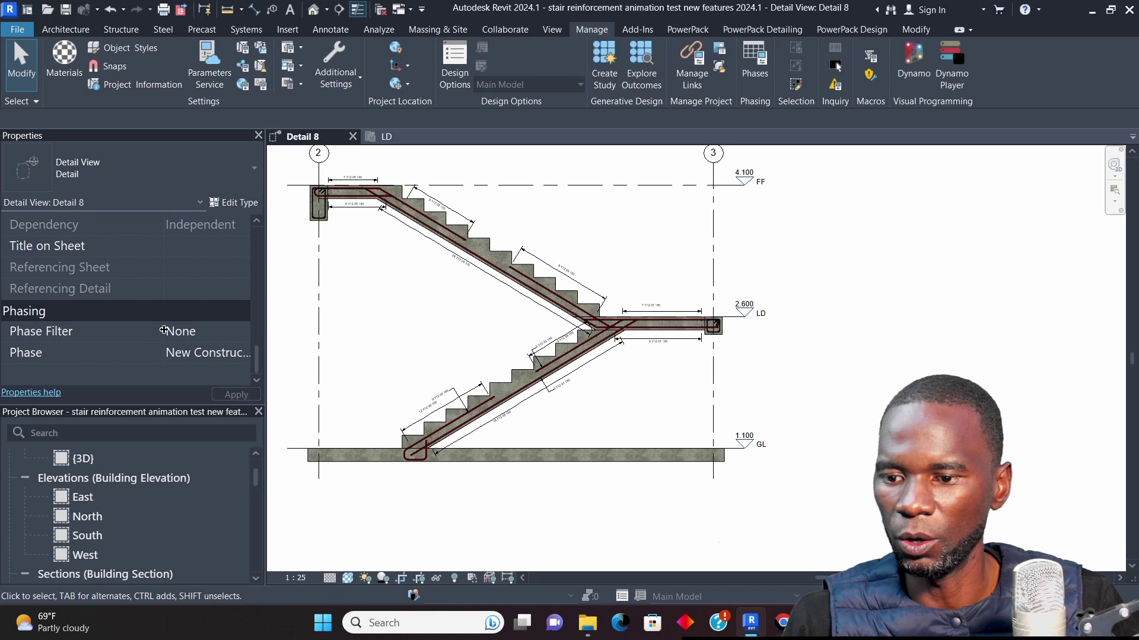
scroll(168, 326, up, 3)
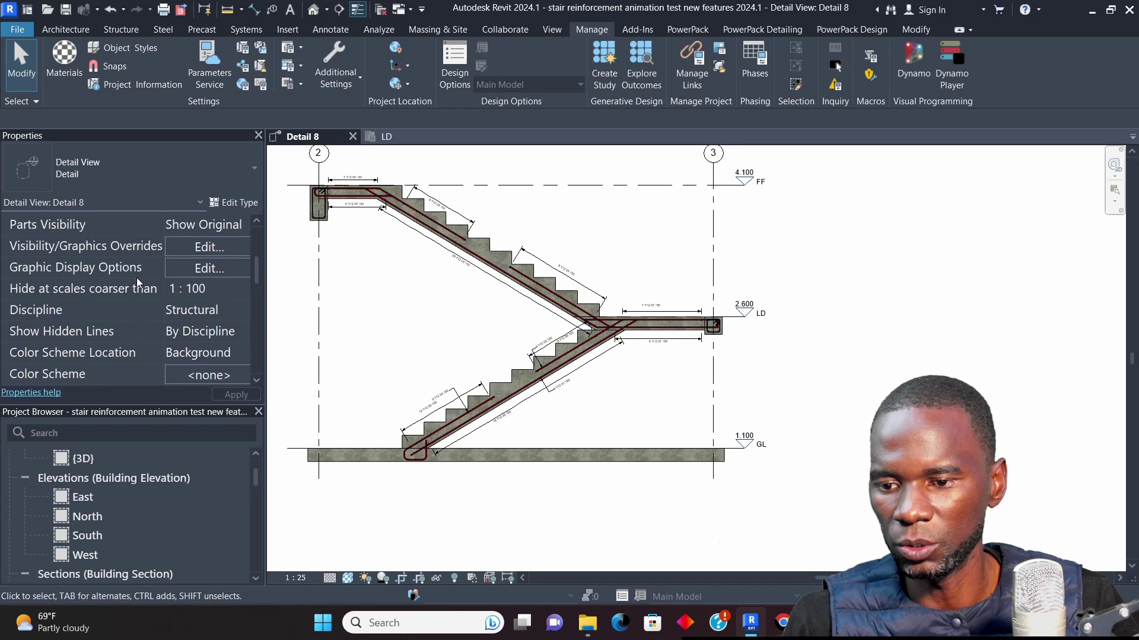
scroll(140, 287, up, 2)
scroll(145, 267, down, 6)
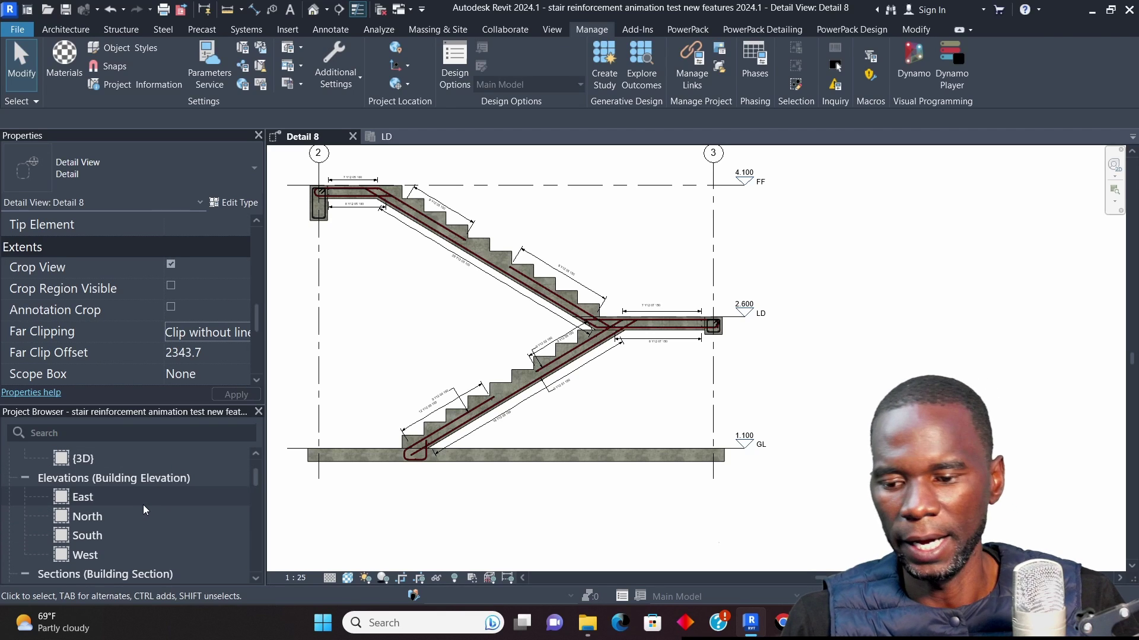
Try smaller and larger text sizes in the Project Browser, leaving its view names enlarged
ctrl+scroll(137, 504, down, 3)
ctrl+scroll(95, 512, up, 3)
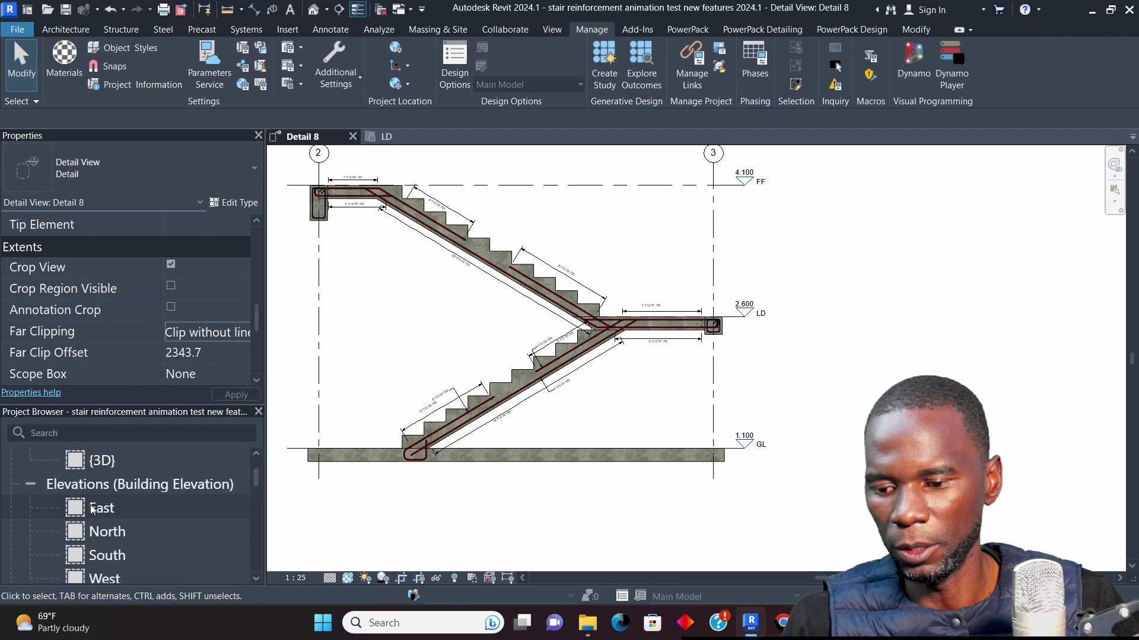
ctrl+scroll(100, 508, down, 3)
ctrl+scroll(107, 513, up, 1)
ctrl+scroll(108, 514, up, 2)
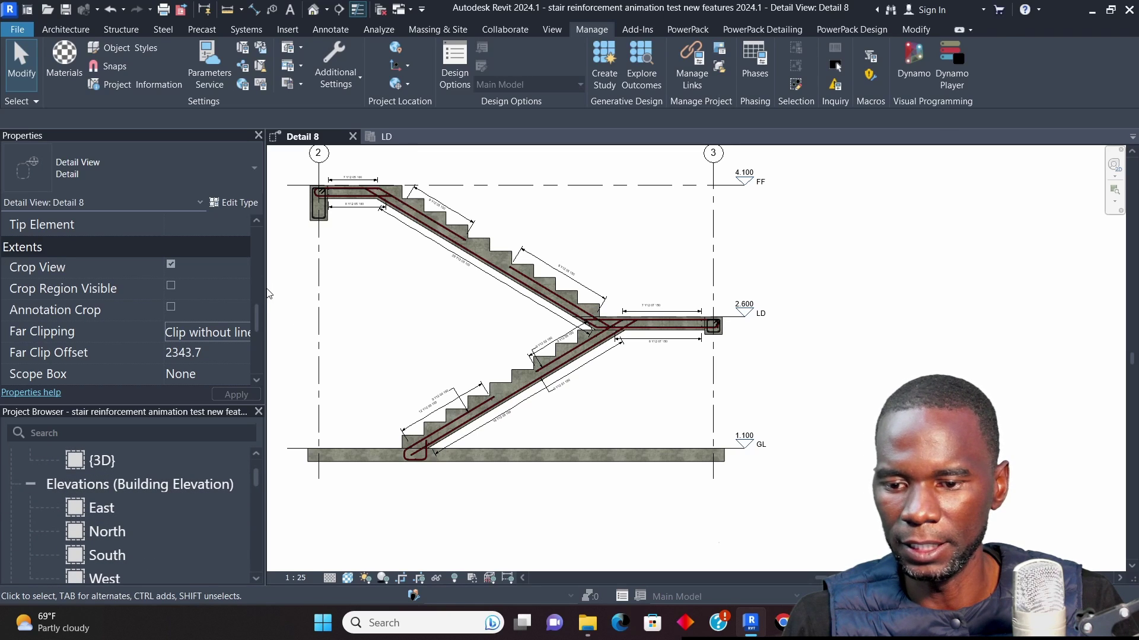
Widen the Properties palette and Project Browser, and reduce the text size of the view properties
mouse_move(264, 287)
mouse_down()
mouse_move(319, 308)
mouse_move(321, 320)
mouse_up()
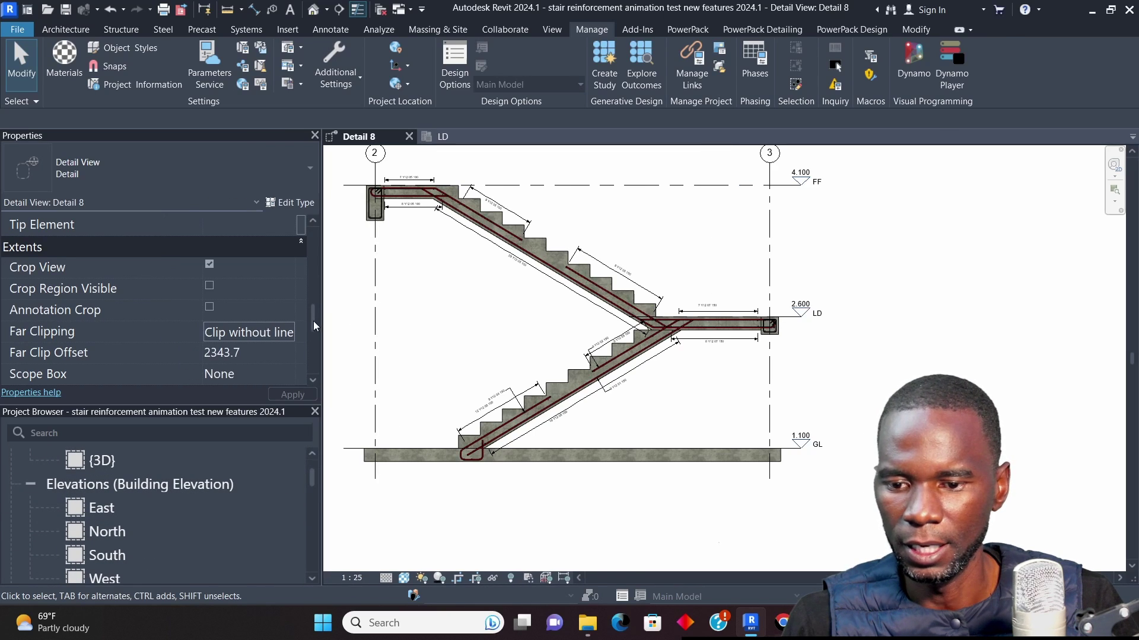
ctrl+scroll(100, 339, down, 1)
ctrl+scroll(105, 330, up, 1)
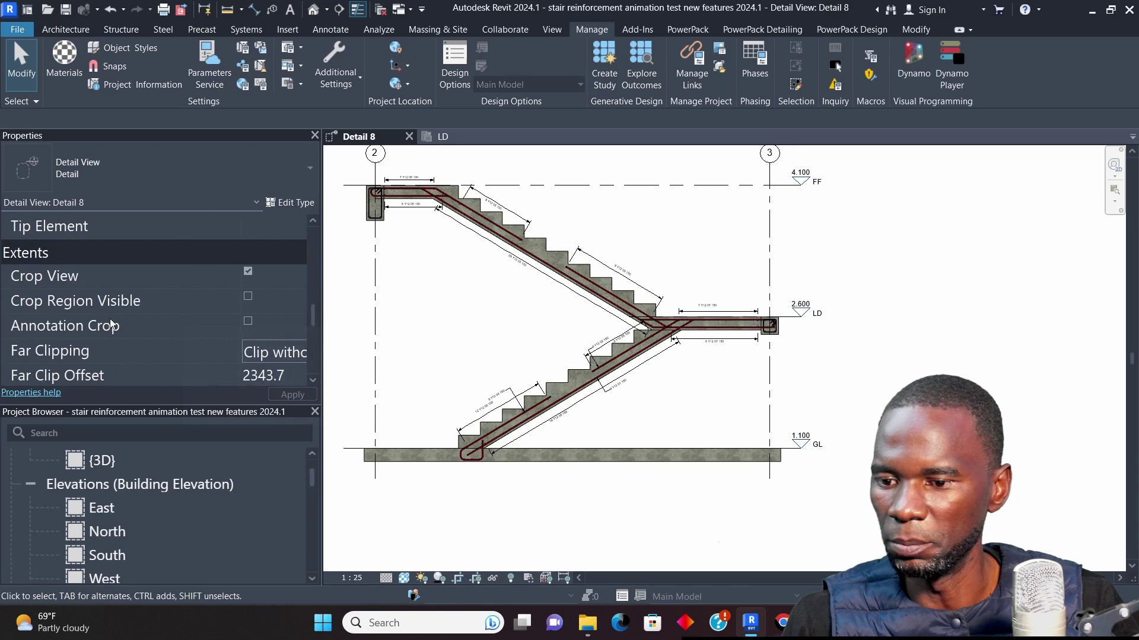
ctrl+scroll(111, 319, down, 1)
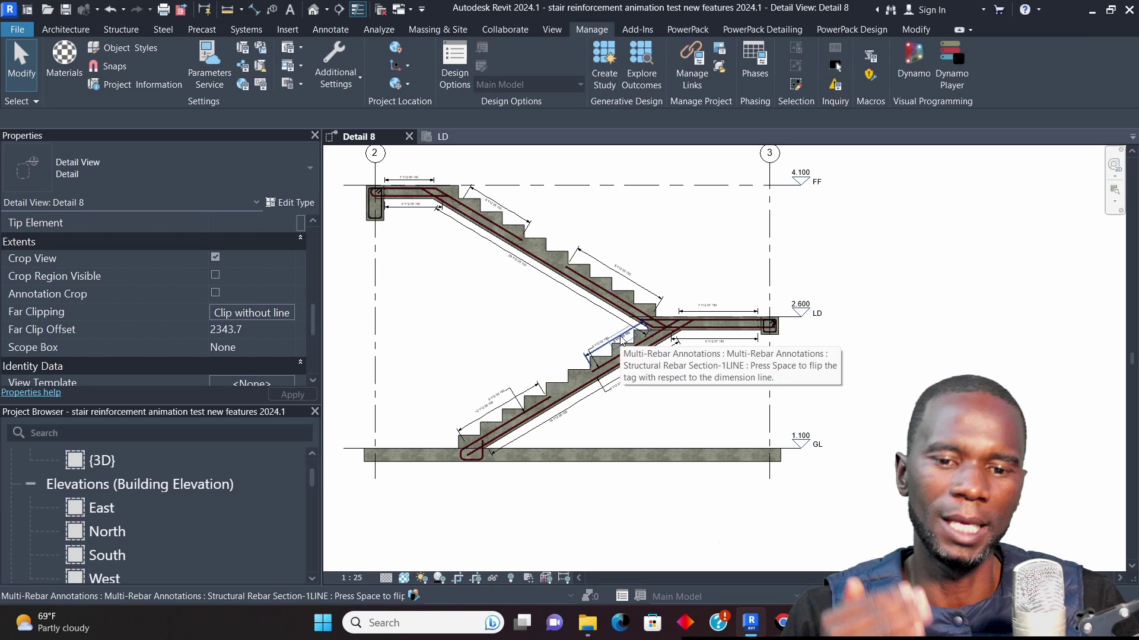
Inspect the lower stair flight's rebar and multi-rebar annotations in Detail 8
scroll(540, 341, down, 2)
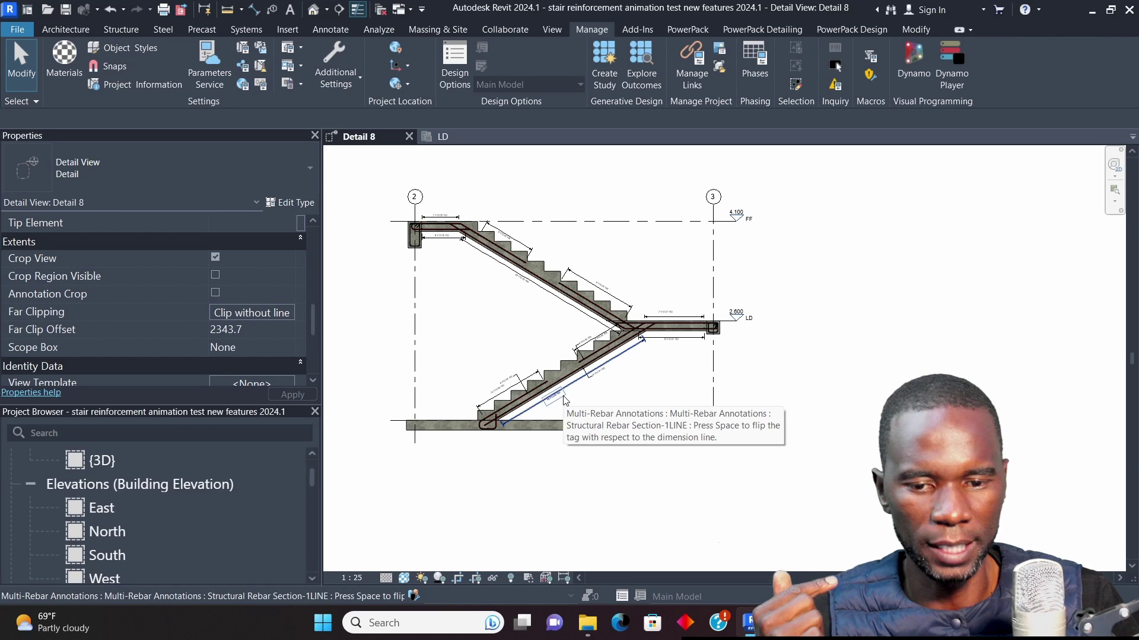
scroll(563, 401, up, 3)
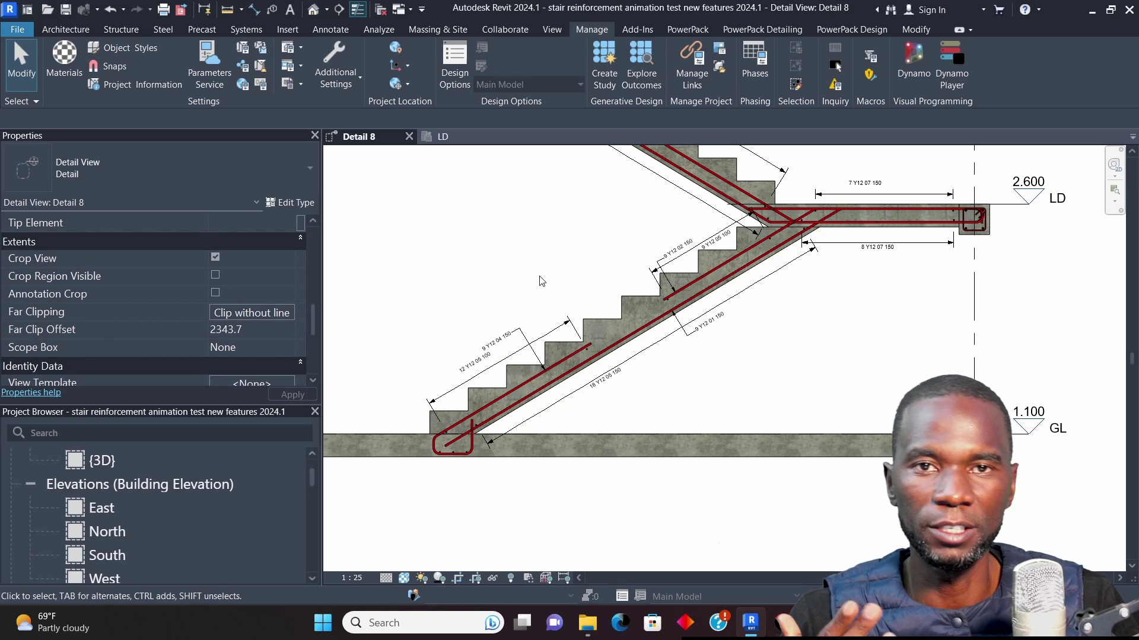
Place a bending detail of the lower flight's hooked Y12 04 bar below the ground slab
click(532, 375)
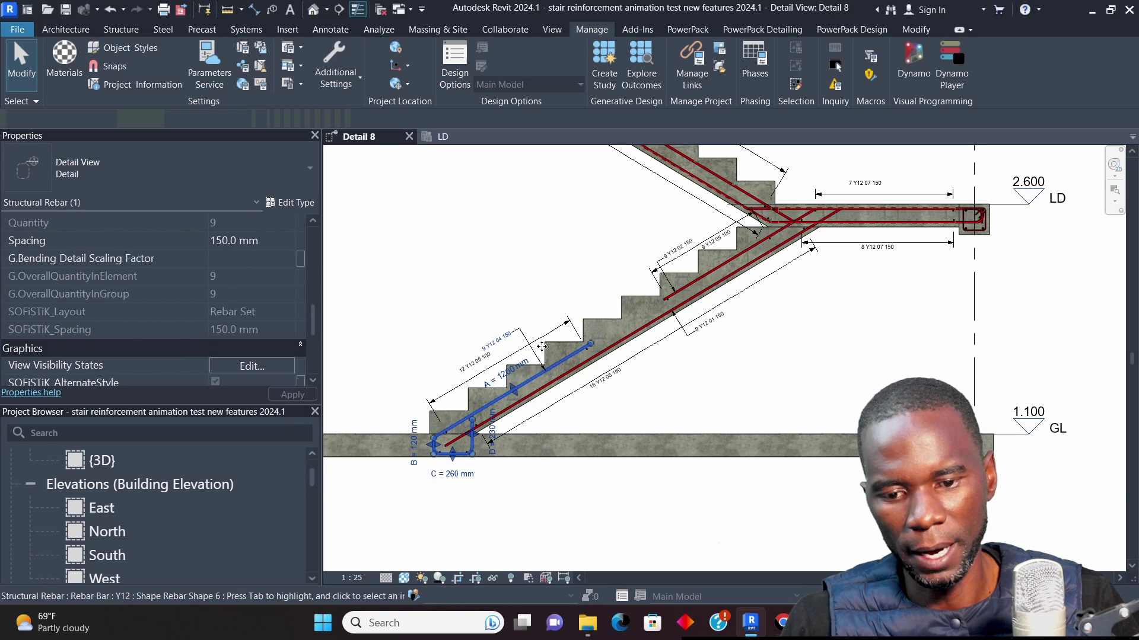
scroll(443, 445, up, 2)
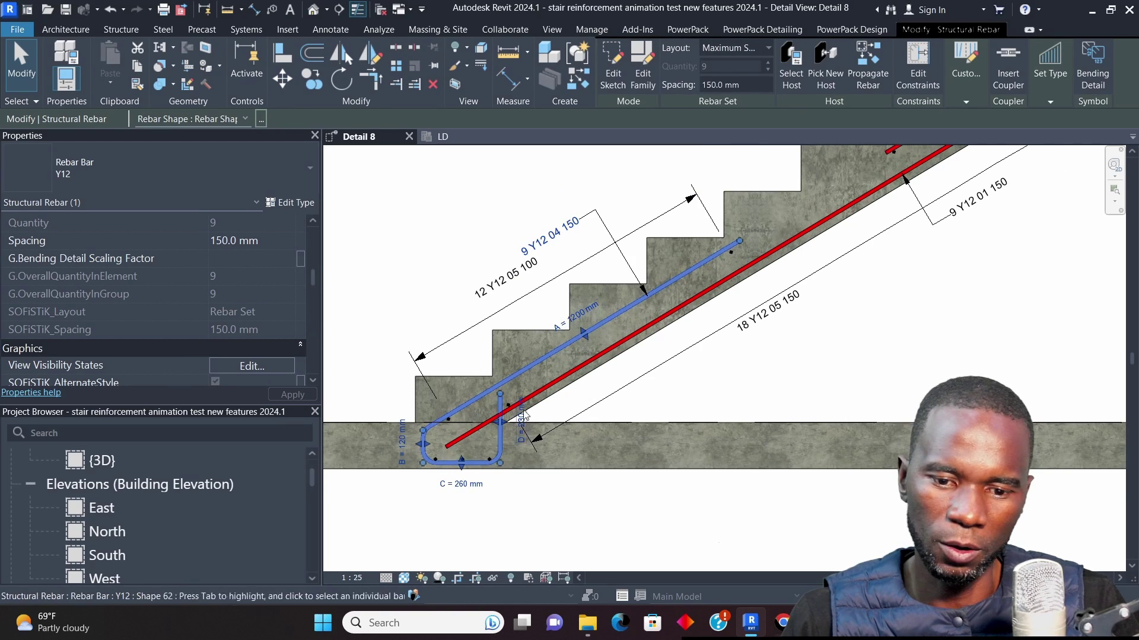
scroll(424, 478, up, 2)
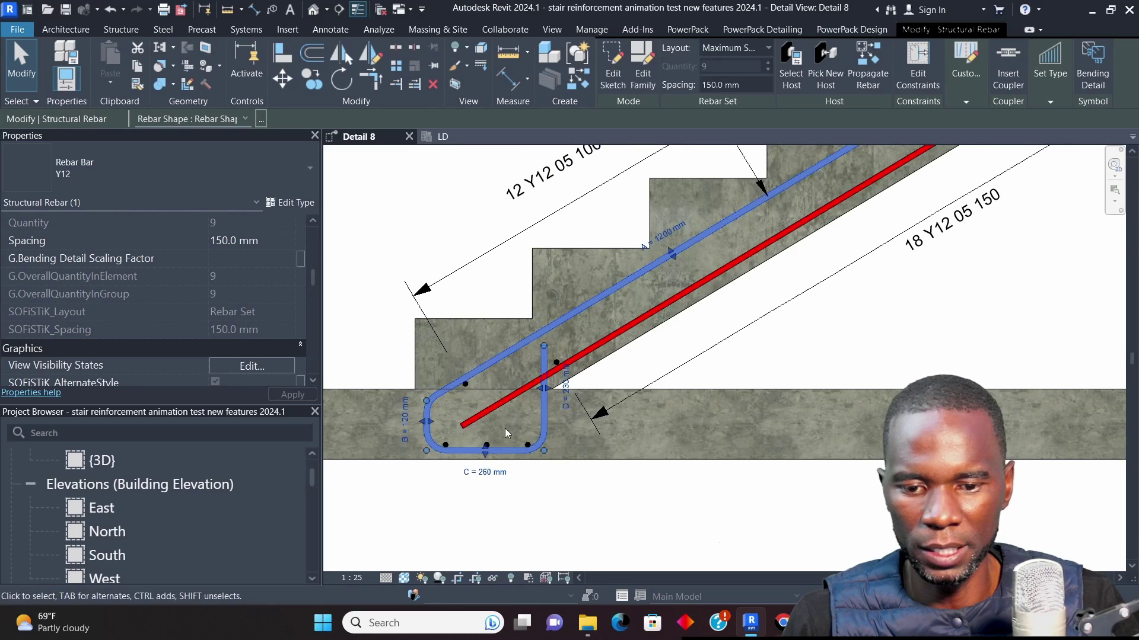
scroll(507, 433, down, 3)
scroll(563, 370, up, 2)
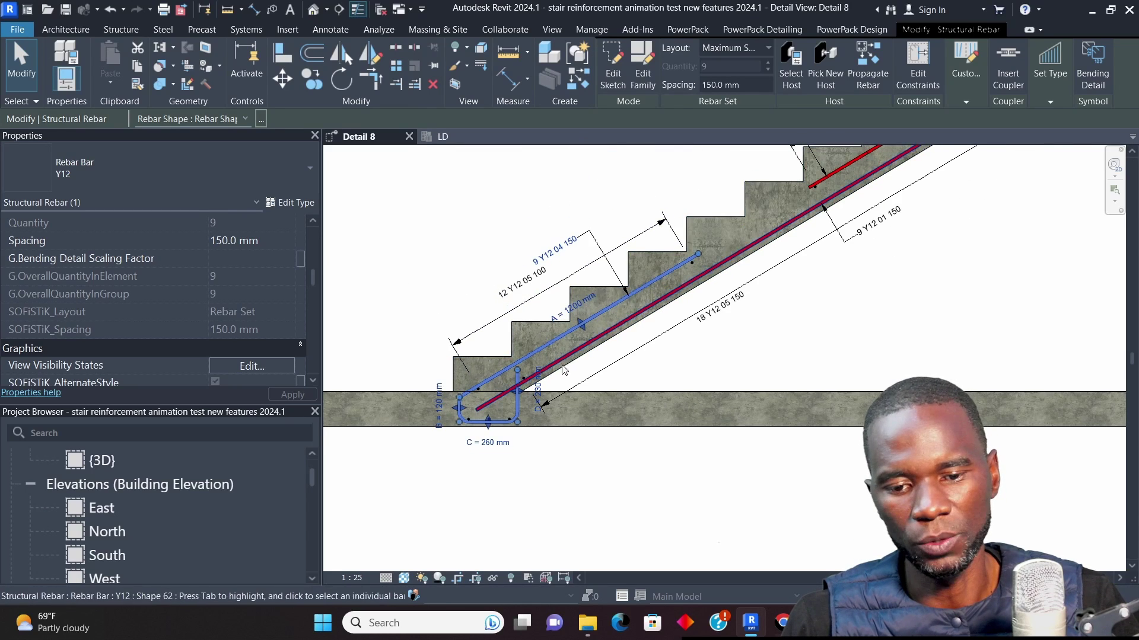
scroll(564, 370, down, 1)
scroll(546, 374, up, 1)
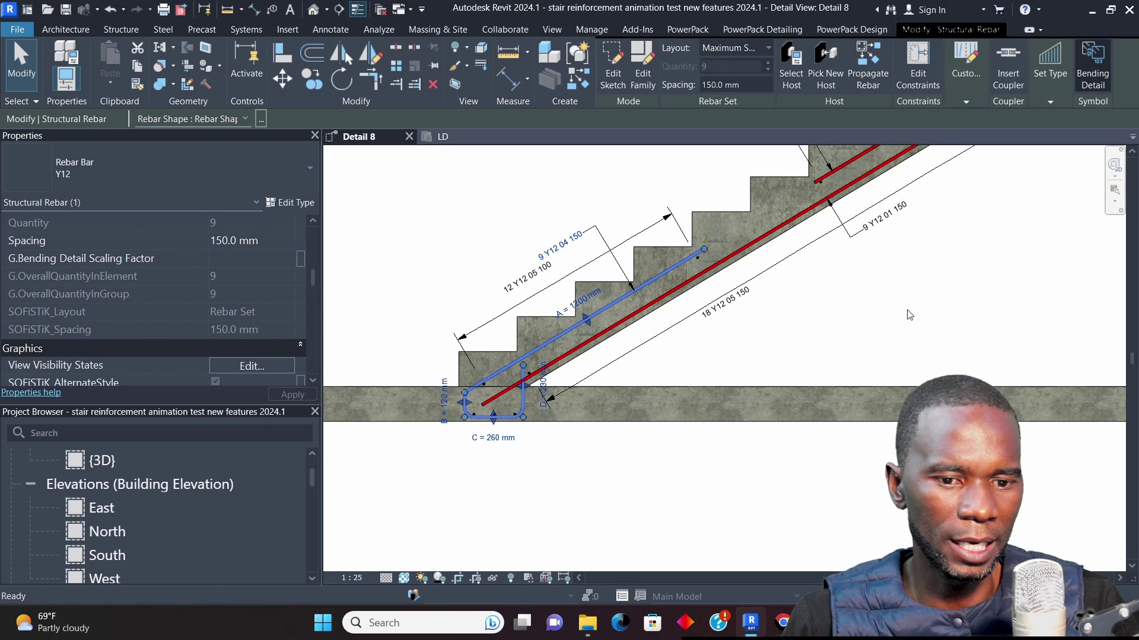
scroll(639, 308, down, 2)
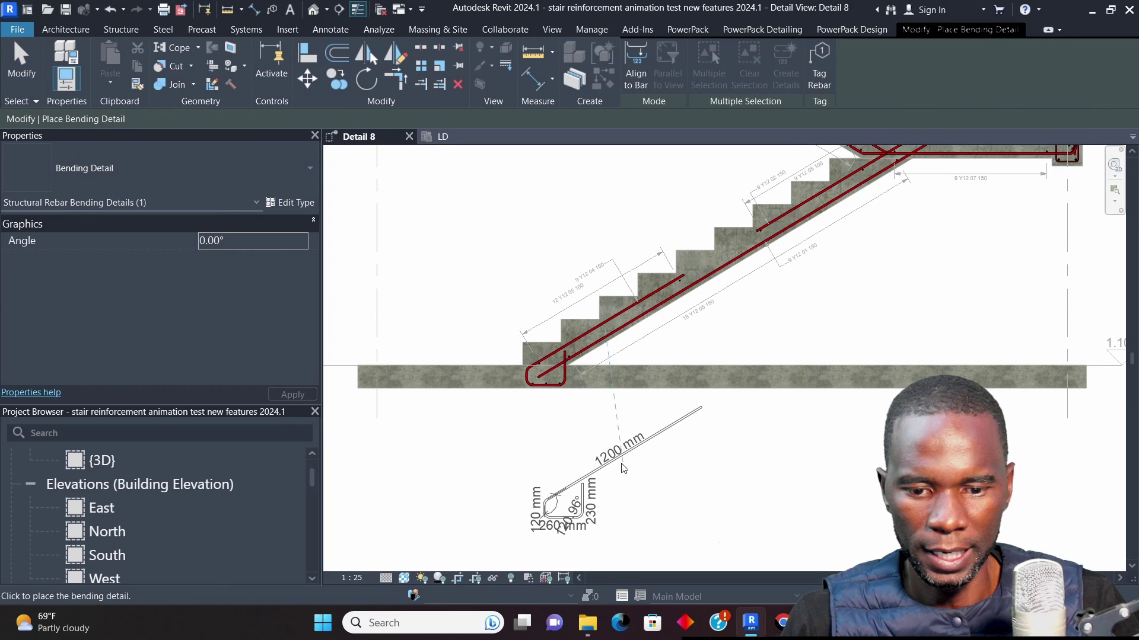
click(611, 457)
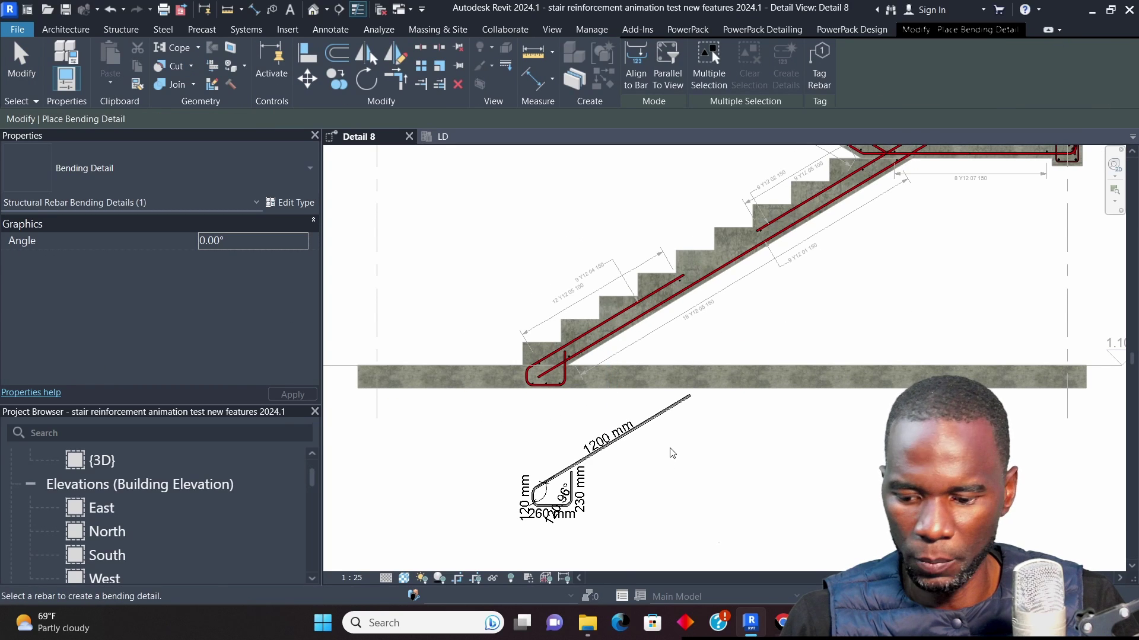
key(Escape)
Examine the segment length labels shown on the lower flight's hooked Y12 04 bar against its bending detail
scroll(664, 457, up, 3)
scroll(679, 284, down, 1)
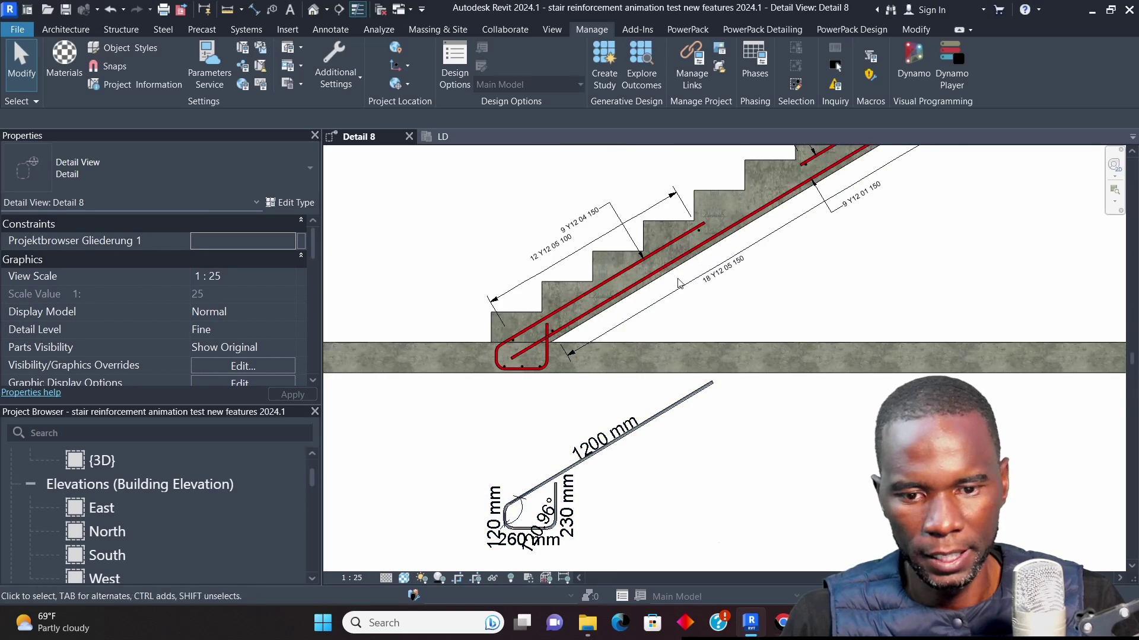
scroll(679, 284, up, 1)
click(568, 290)
scroll(576, 302, down, 3)
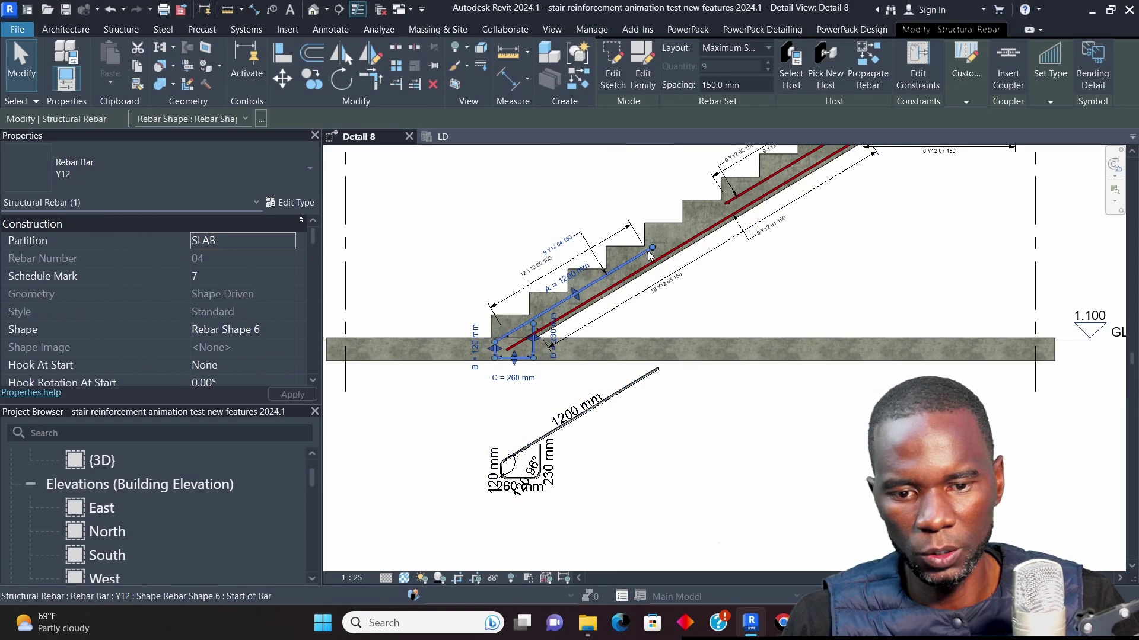
scroll(590, 276, up, 3)
scroll(544, 294, up, 1)
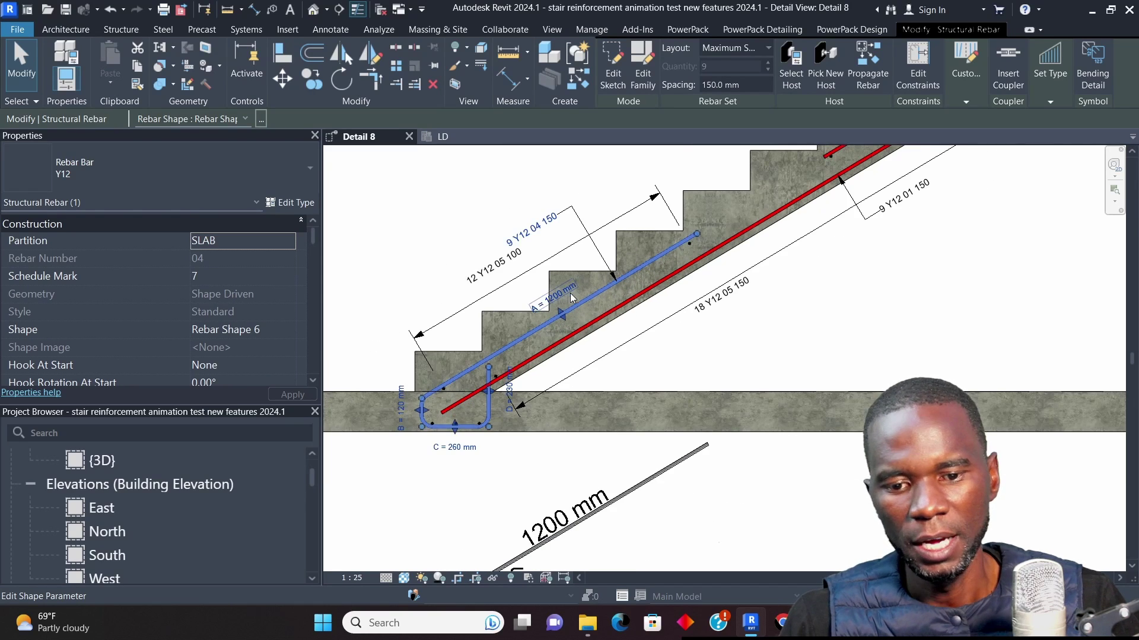
scroll(560, 303, down, 2)
click(802, 320)
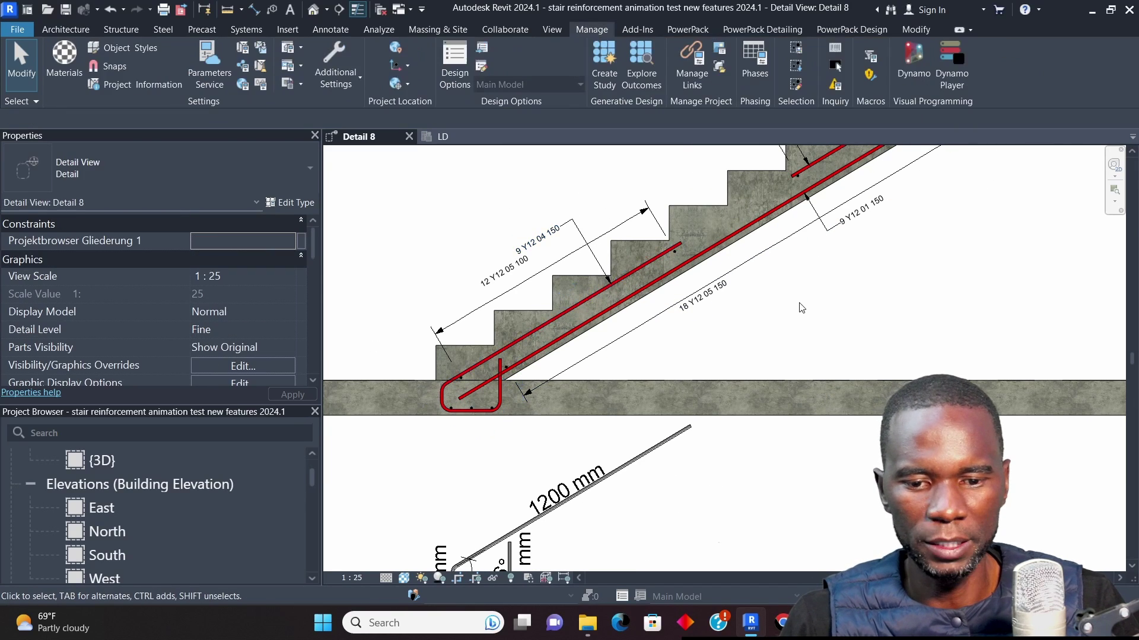
Enable Override Hook Lengths for the lower flight's hooked Y12 04 bar
click(585, 301)
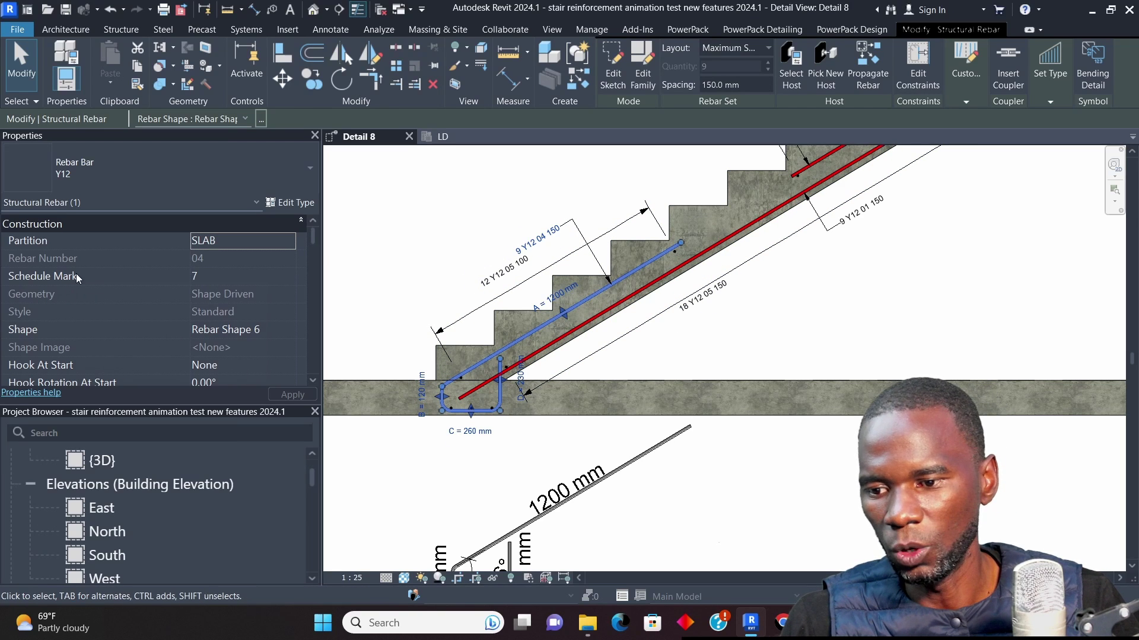
scroll(90, 276, down, 10)
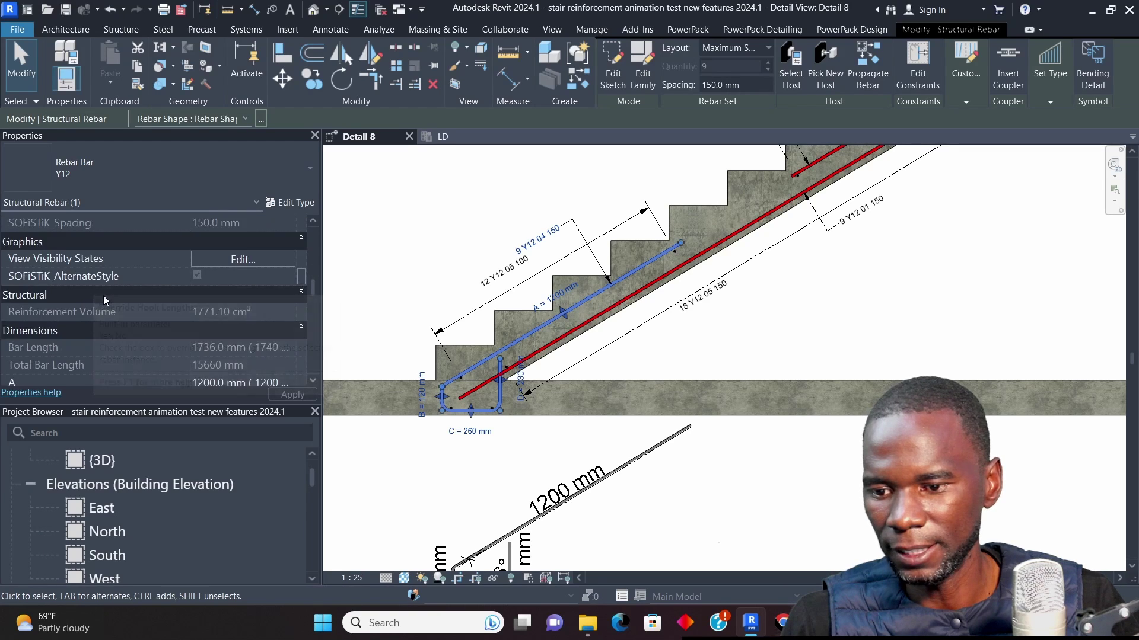
scroll(105, 294, up, 9)
scroll(112, 288, down, 4)
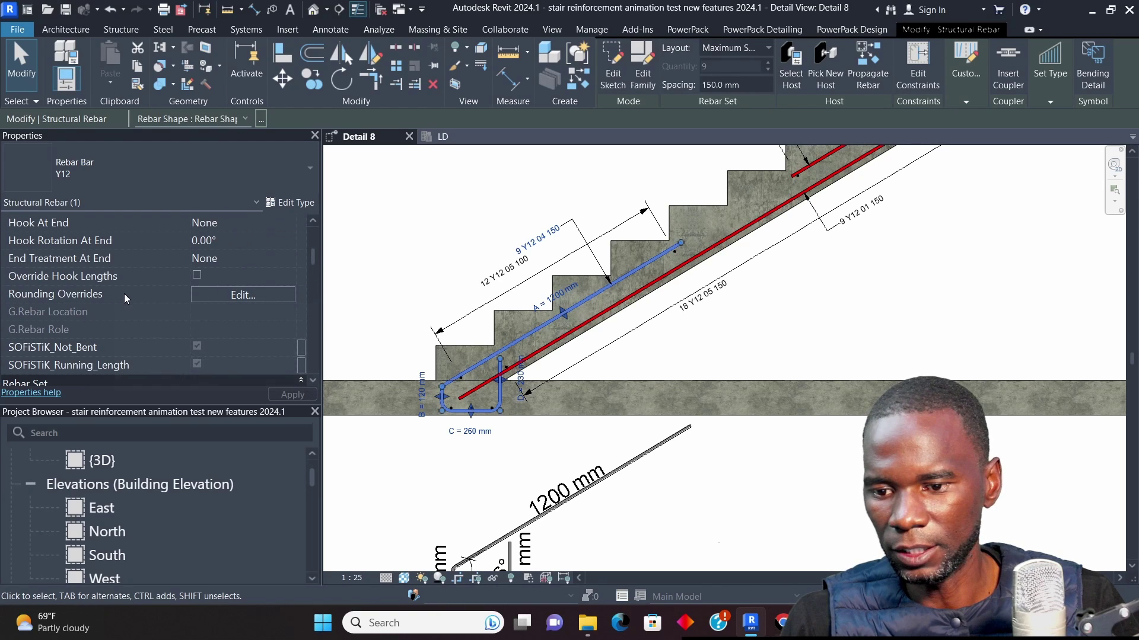
click(197, 276)
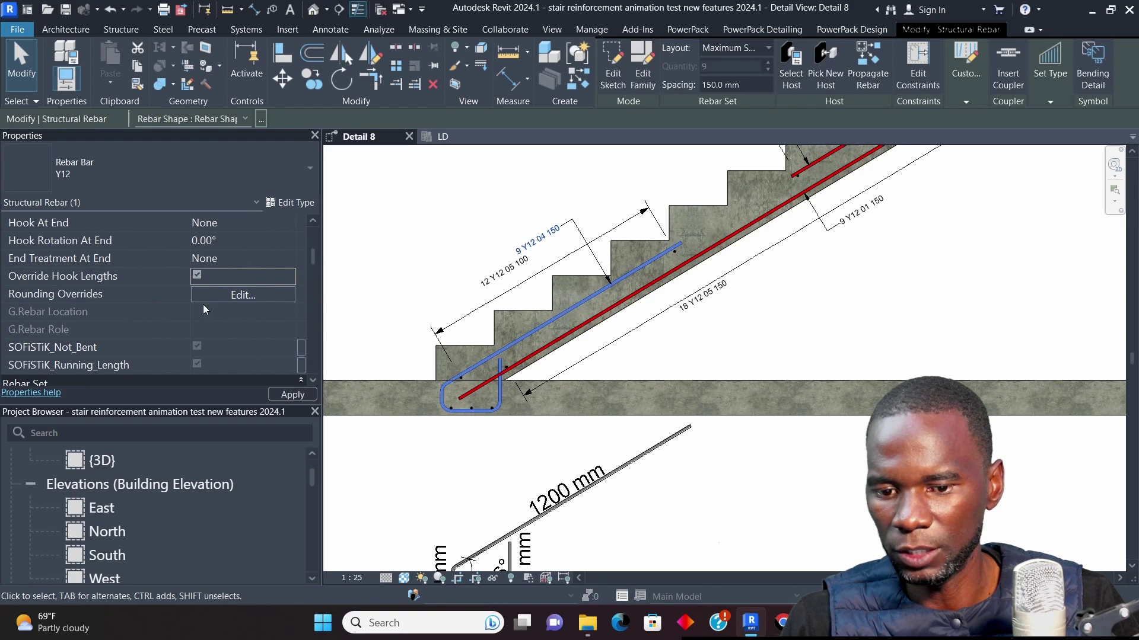
key(Return)
Set dimension A of the hooked bar to 1500 mm in its properties
scroll(150, 286, down, 3)
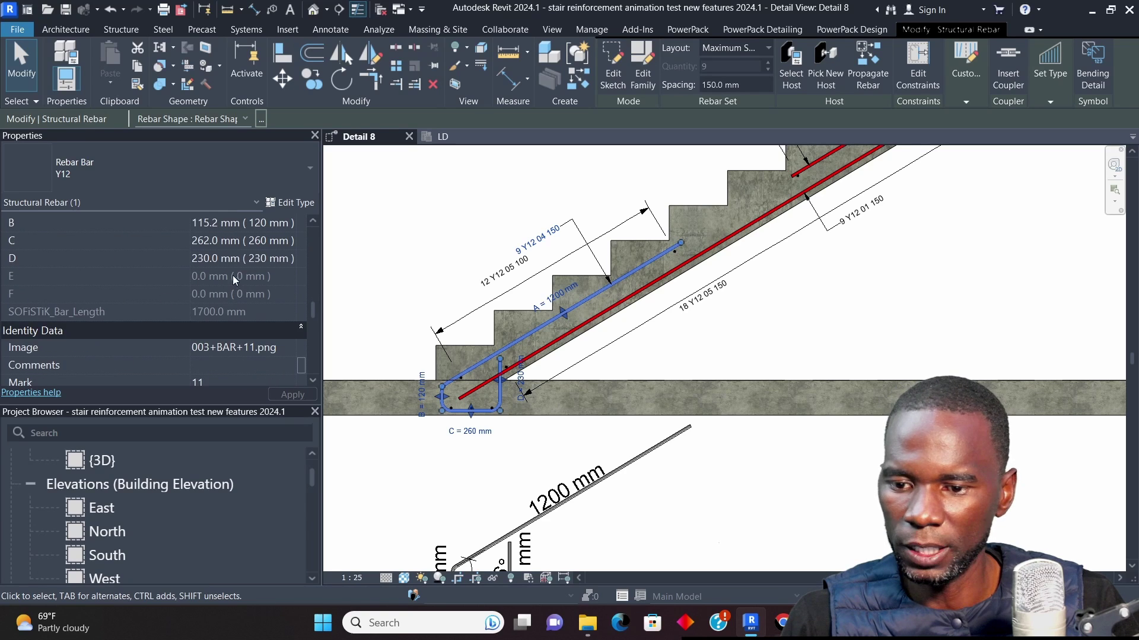
scroll(203, 294, up, 2)
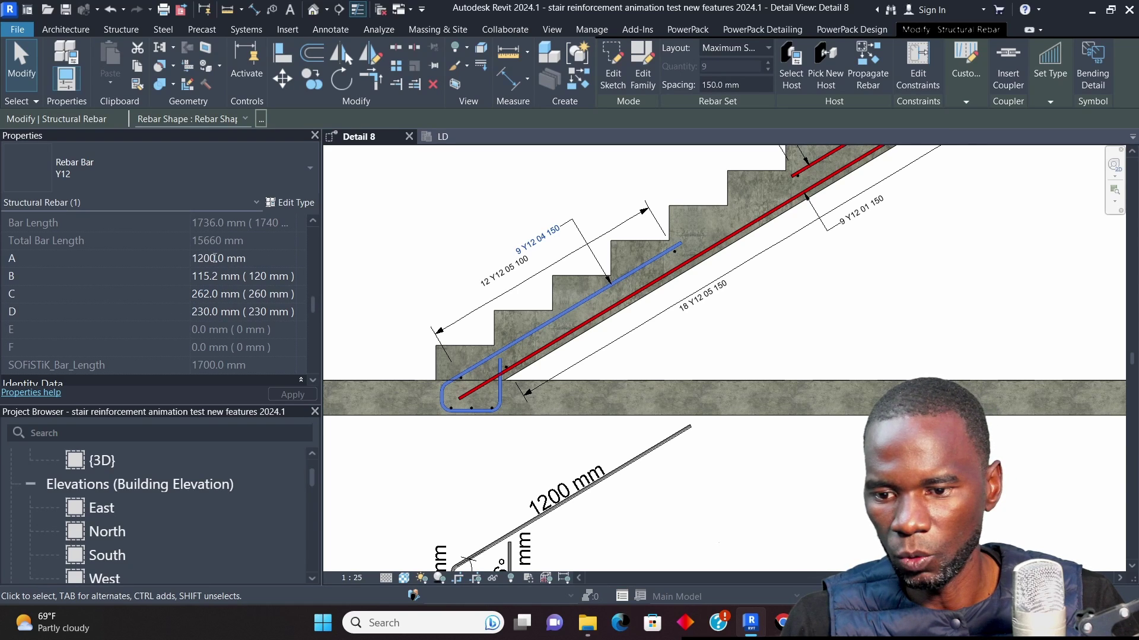
text(500 ...)
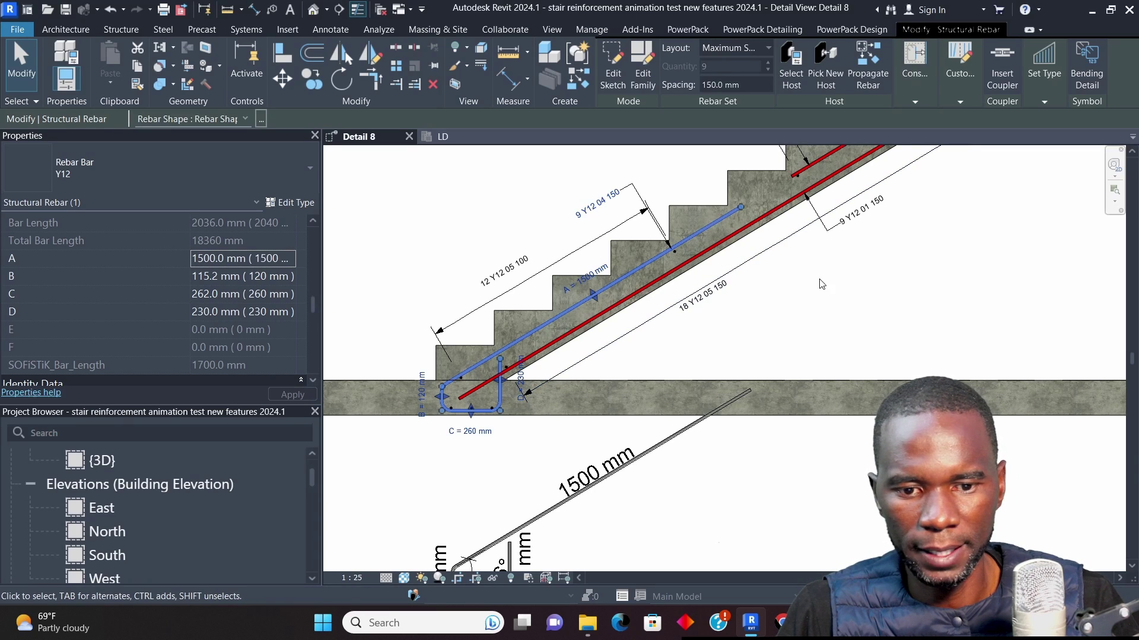
click(821, 284)
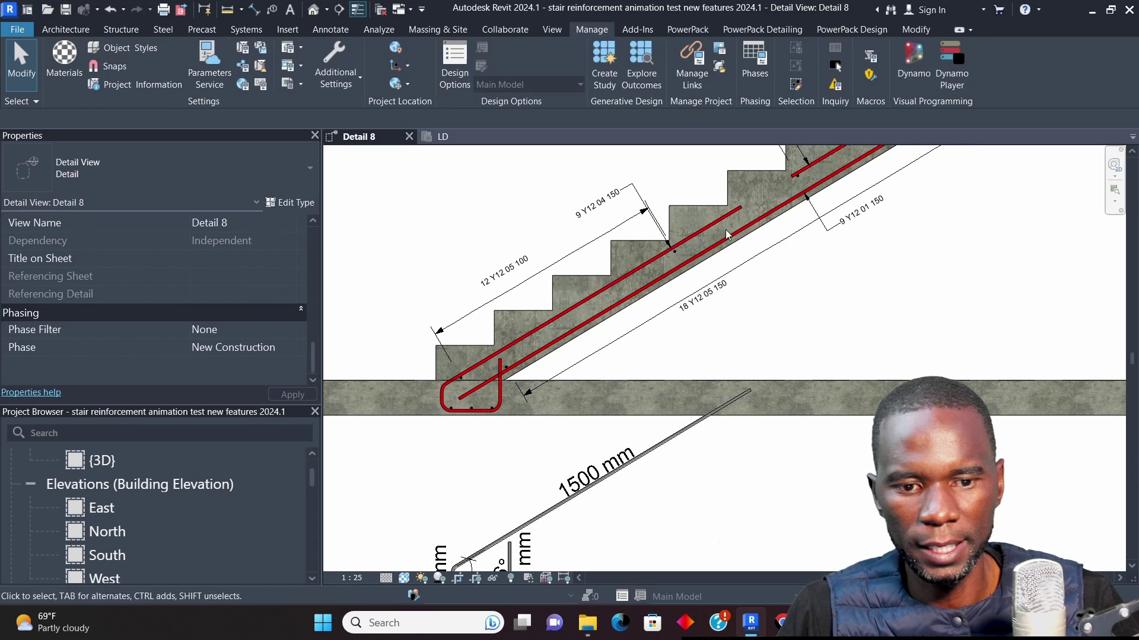
Review the bending detail under the lower flight and look through the Detail 8 view properties
scroll(599, 283, down, 2)
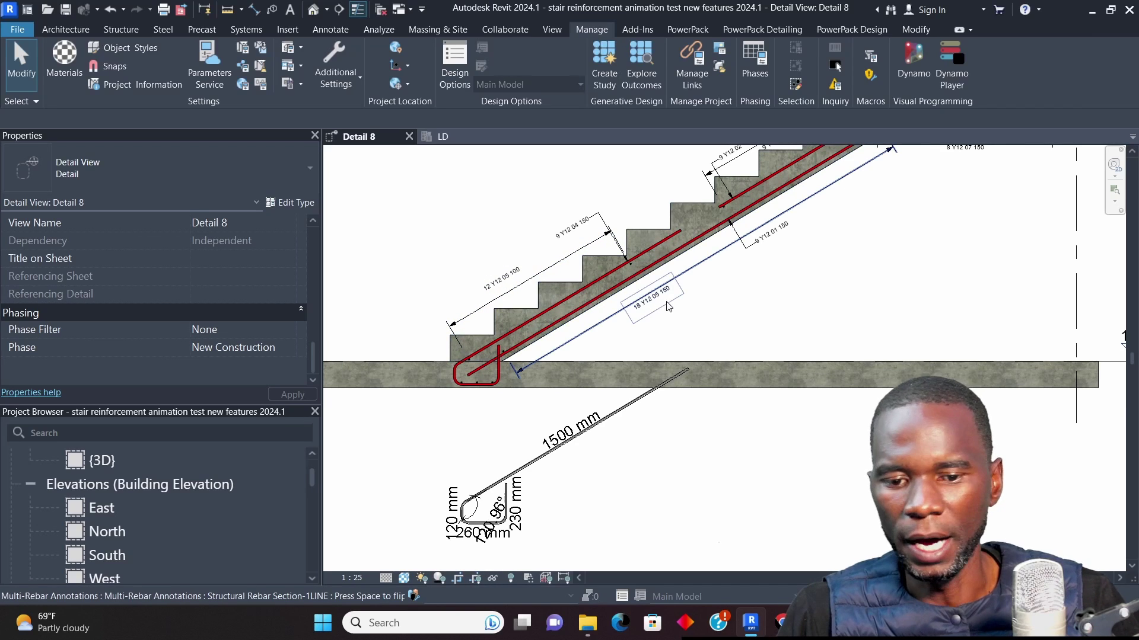
scroll(667, 299, down, 1)
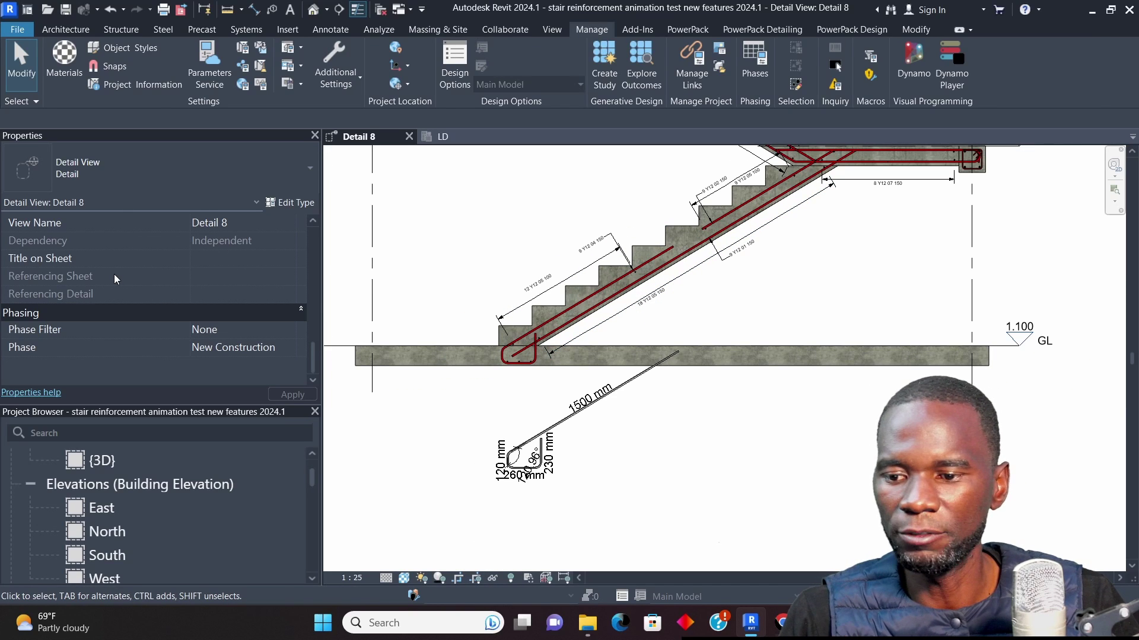
scroll(107, 261, up, 3)
scroll(105, 258, up, 5)
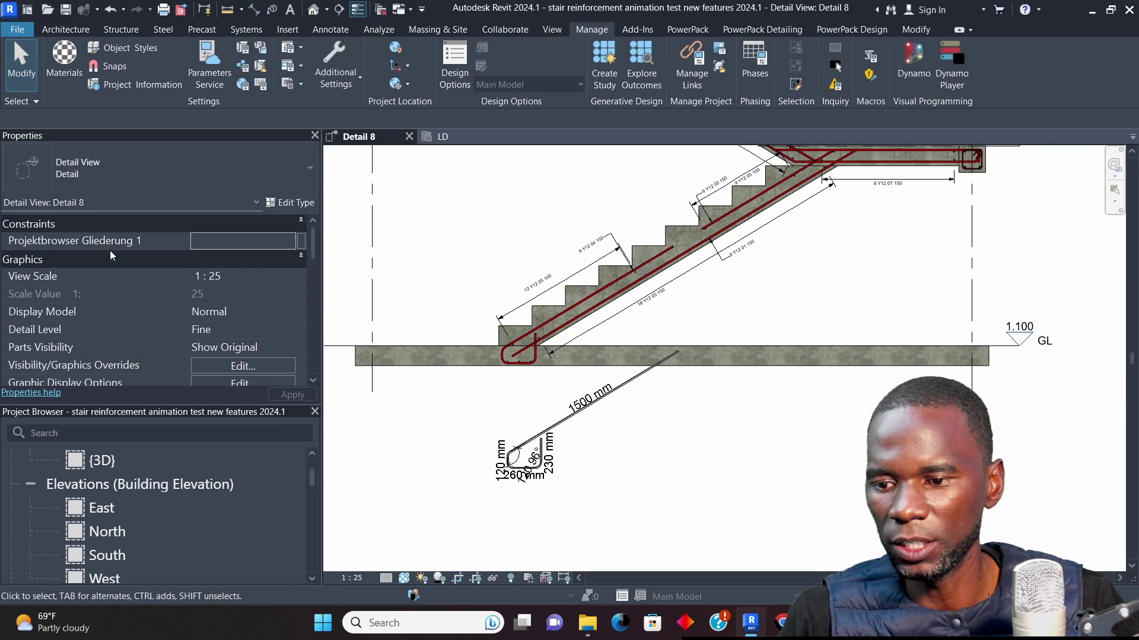
scroll(112, 266, down, 10)
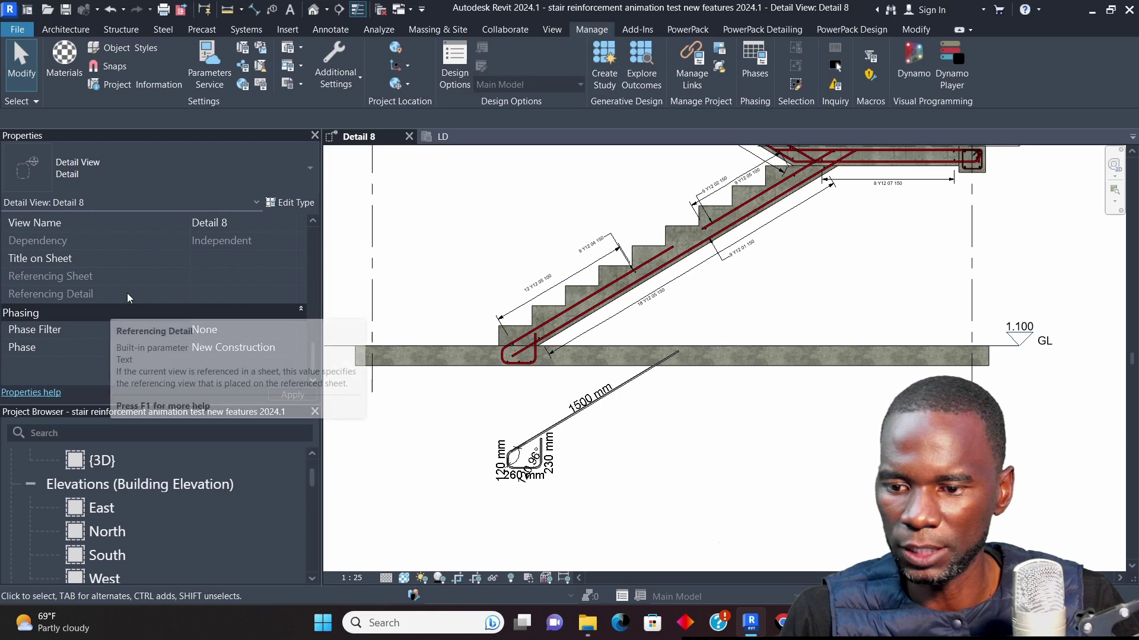
scroll(719, 265, up, 1)
scroll(686, 283, down, 1)
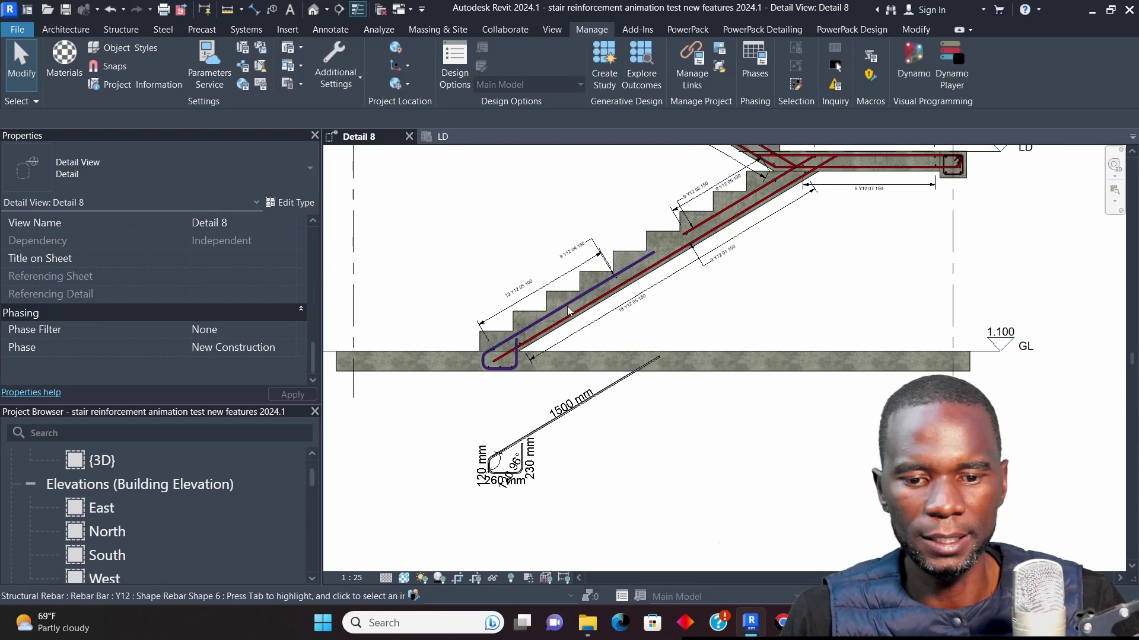
Set segment A of the hooked Y12 04 bar to 1200 mm directly on its label in the view
scroll(582, 300, up, 4)
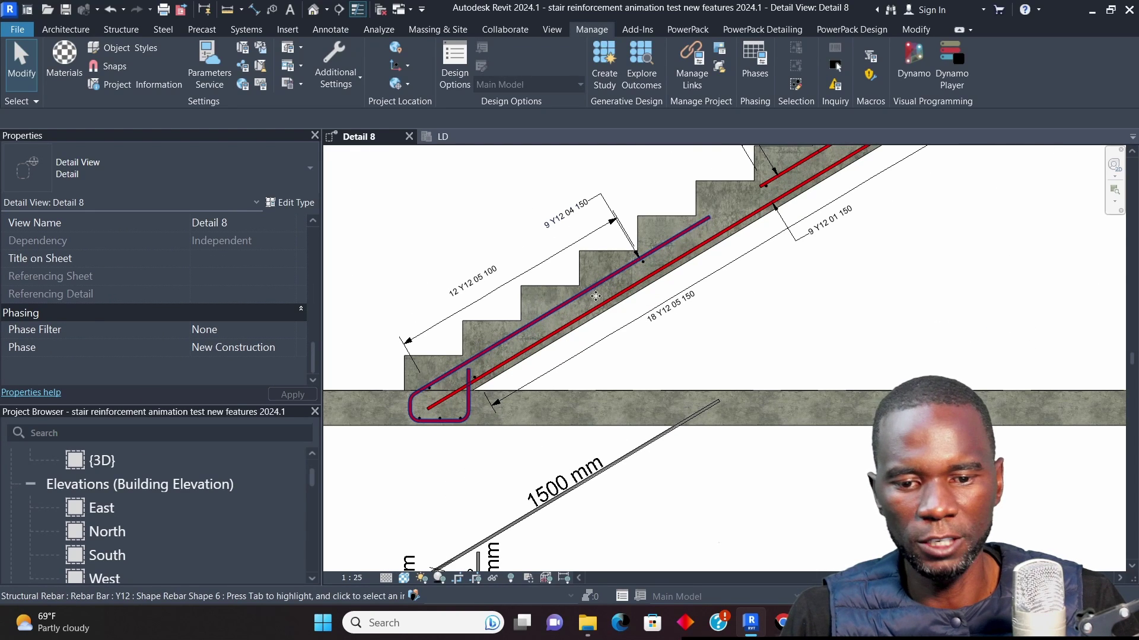
click(589, 287)
scroll(558, 309, up, 1)
click(569, 291)
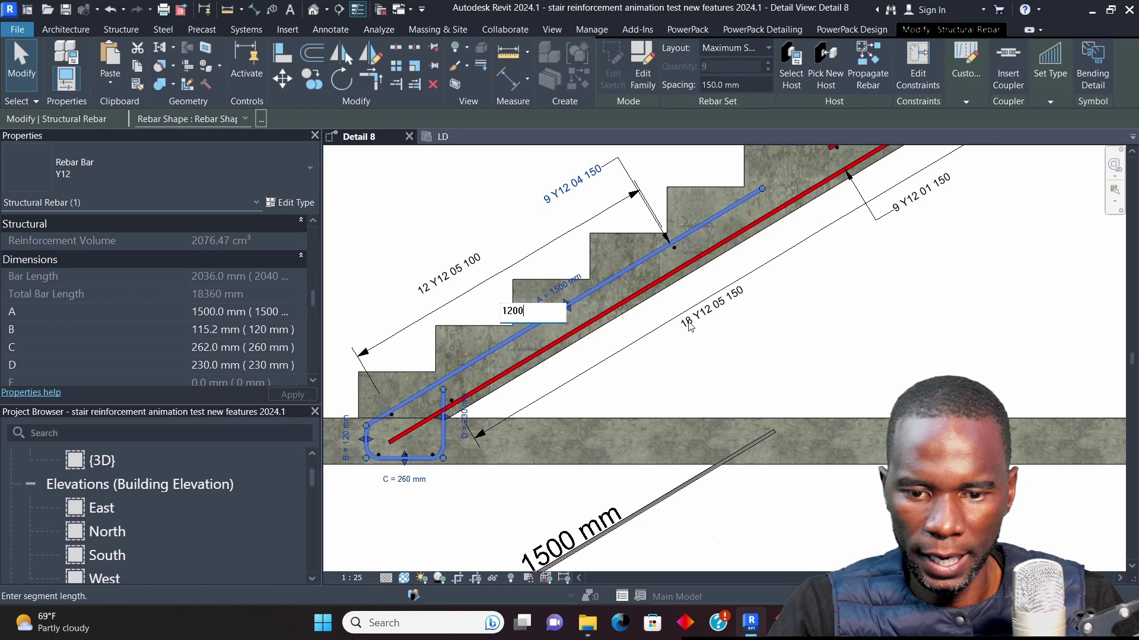
text(1200)
key(Return)
scroll(588, 391, down, 1)
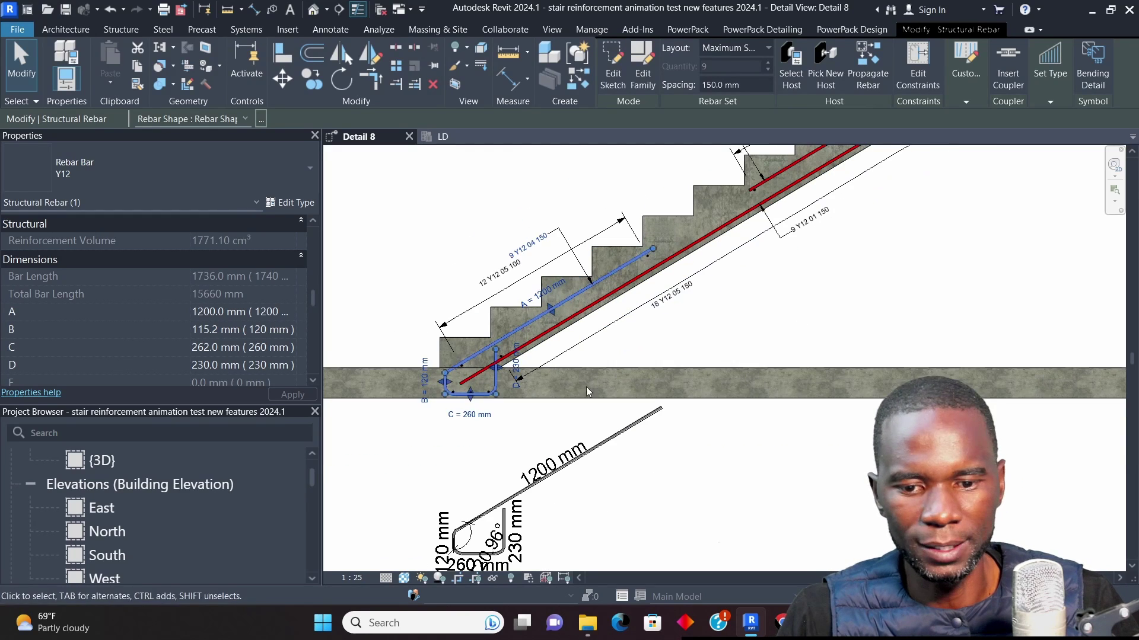
Set the hooked bar's vertical end segment D to 200 mm directly on its label in the view
click(638, 337)
scroll(496, 368, up, 5)
click(495, 367)
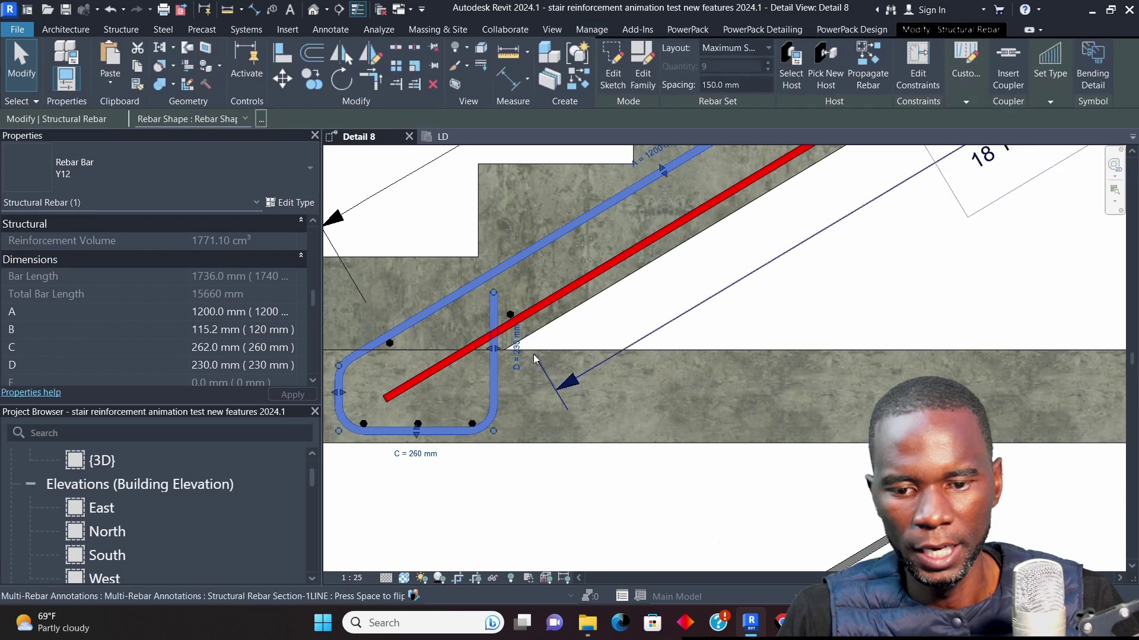
scroll(513, 350, up, 1)
click(510, 349)
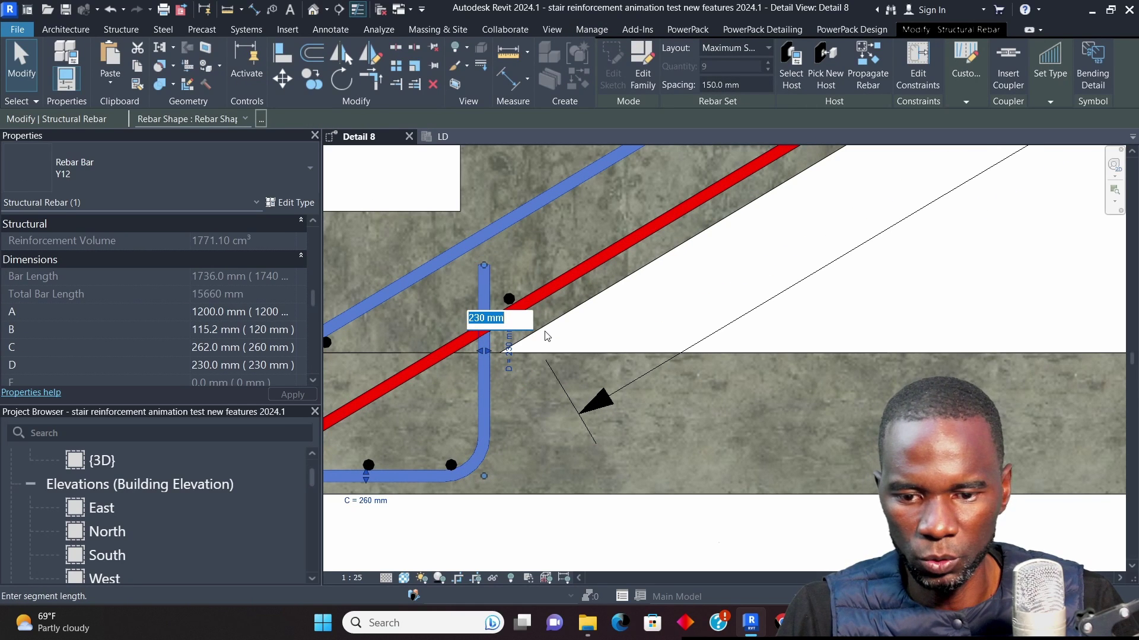
text(200)
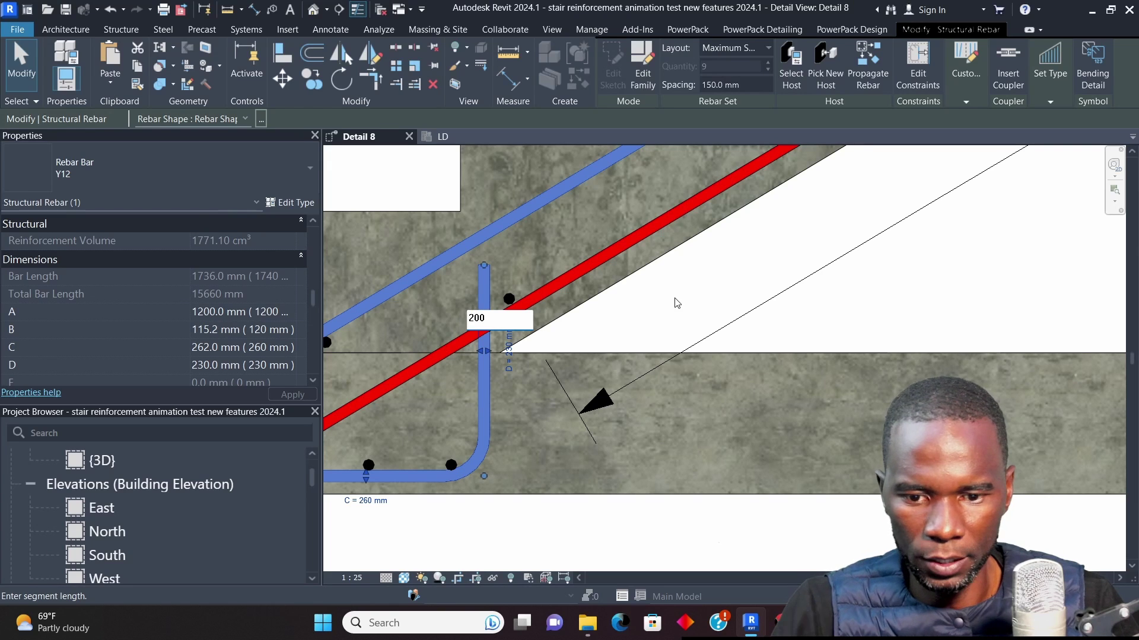
key(Return)
scroll(569, 343, down, 5)
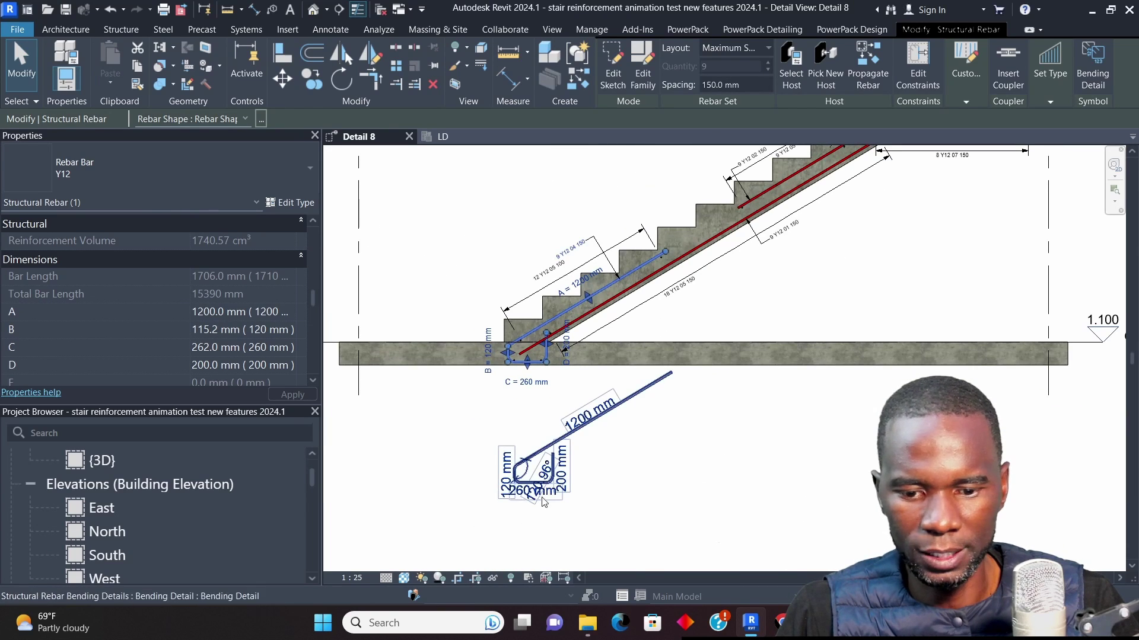
Select the bending detail below the ground slab to check its segment lengths, and clear the selection
click(647, 396)
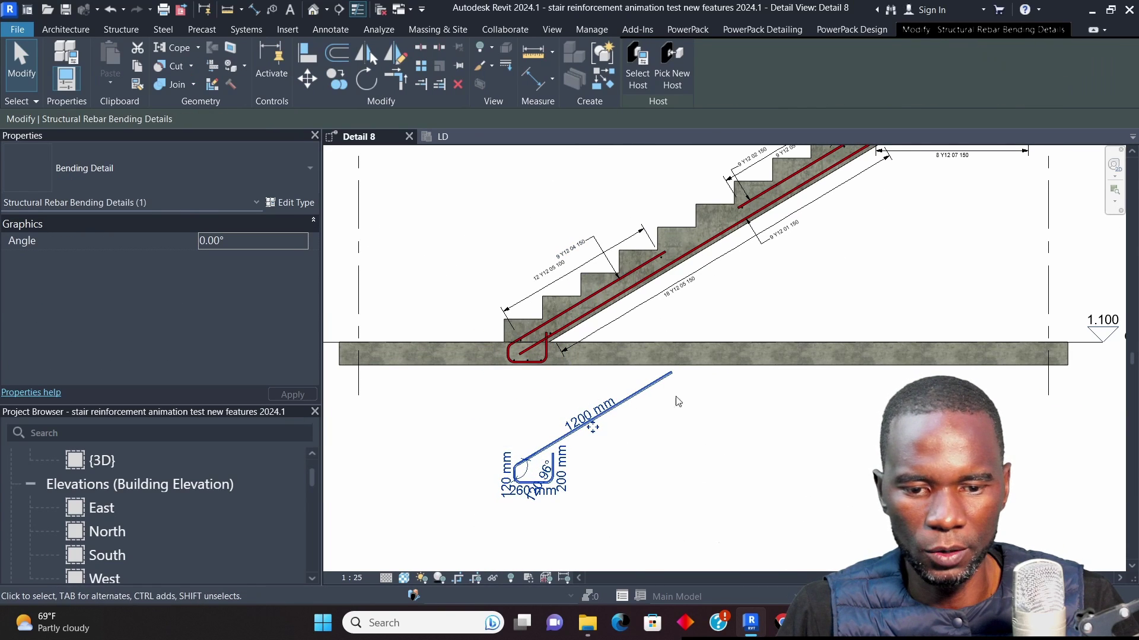
click(665, 437)
scroll(664, 437, down, 2)
Select the Y12 bar running through the intermediate landing and upper flight, and check its segment lengths along the stair
scroll(753, 257, up, 5)
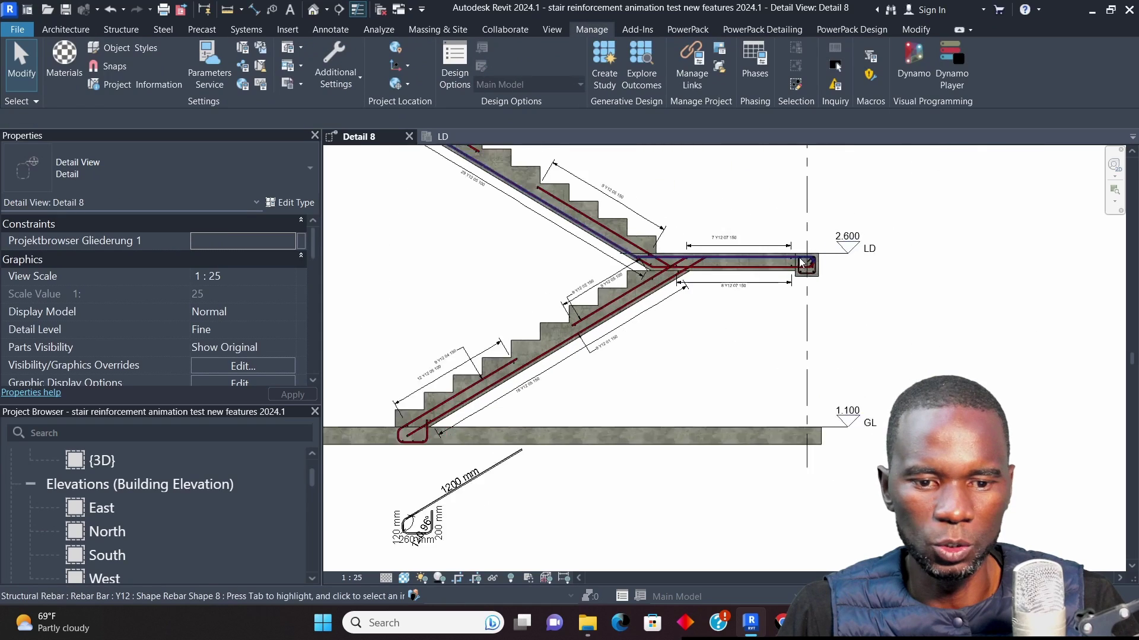
click(753, 258)
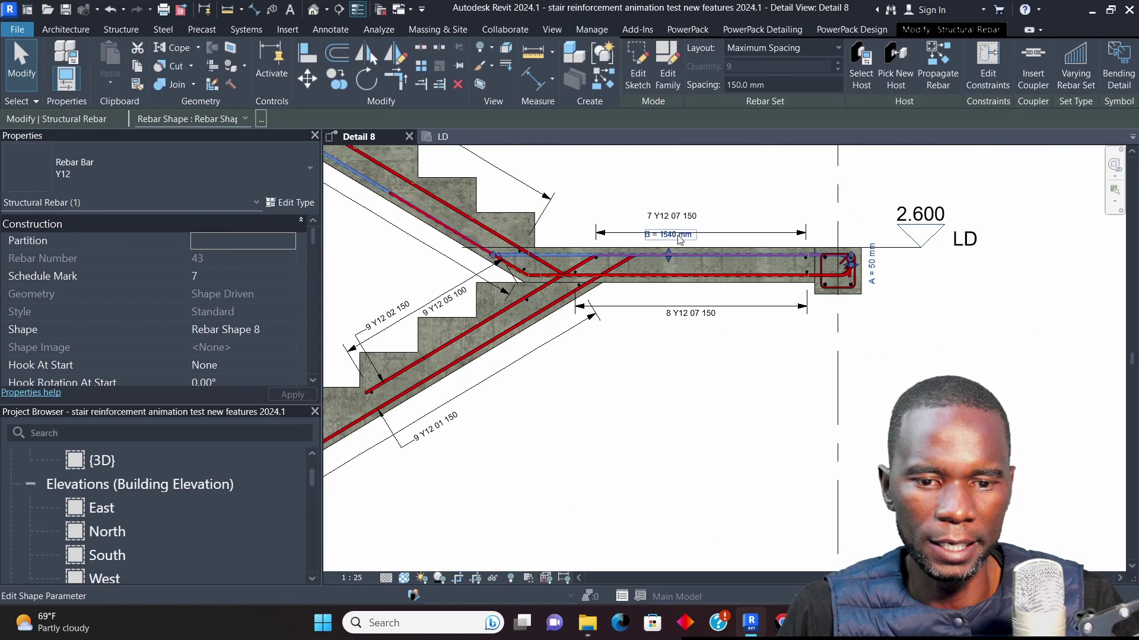
scroll(771, 320, down, 2)
scroll(702, 325, down, 1)
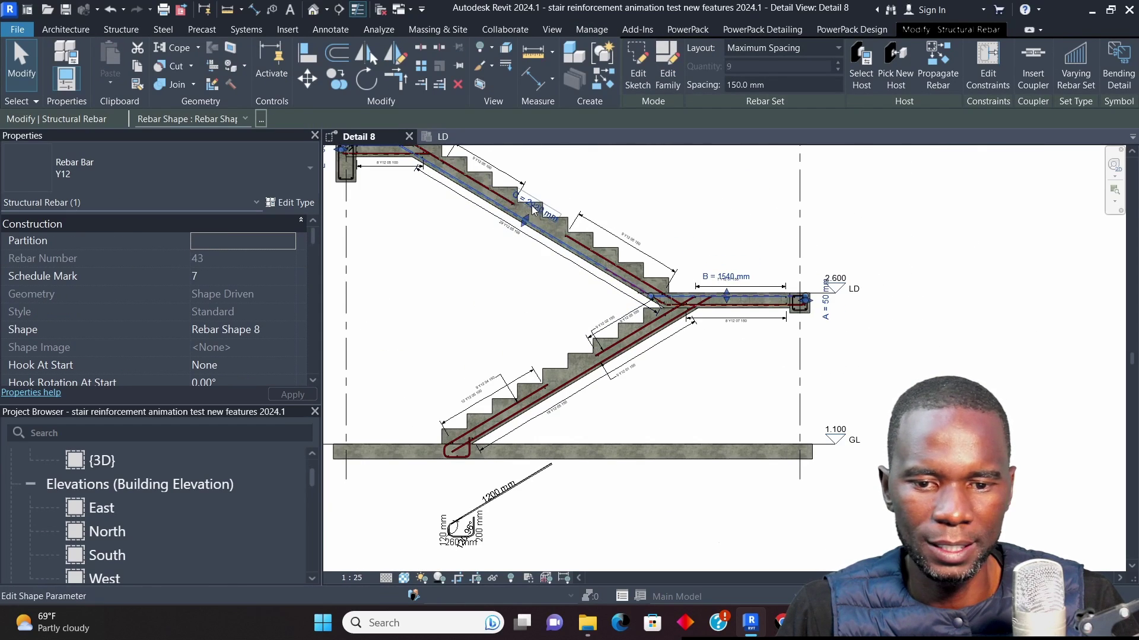
scroll(533, 210, down, 1)
scroll(523, 252, up, 4)
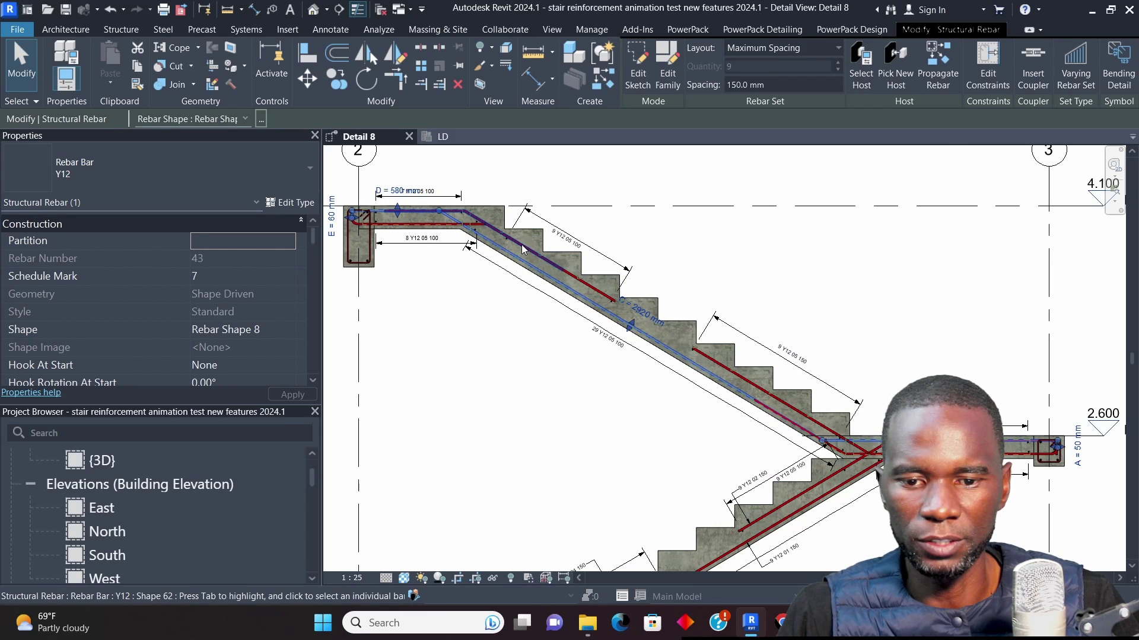
Select the top bar bending from the upper landing into the flight, examine its segment lengths, and clear the selection
click(523, 249)
scroll(521, 235, up, 4)
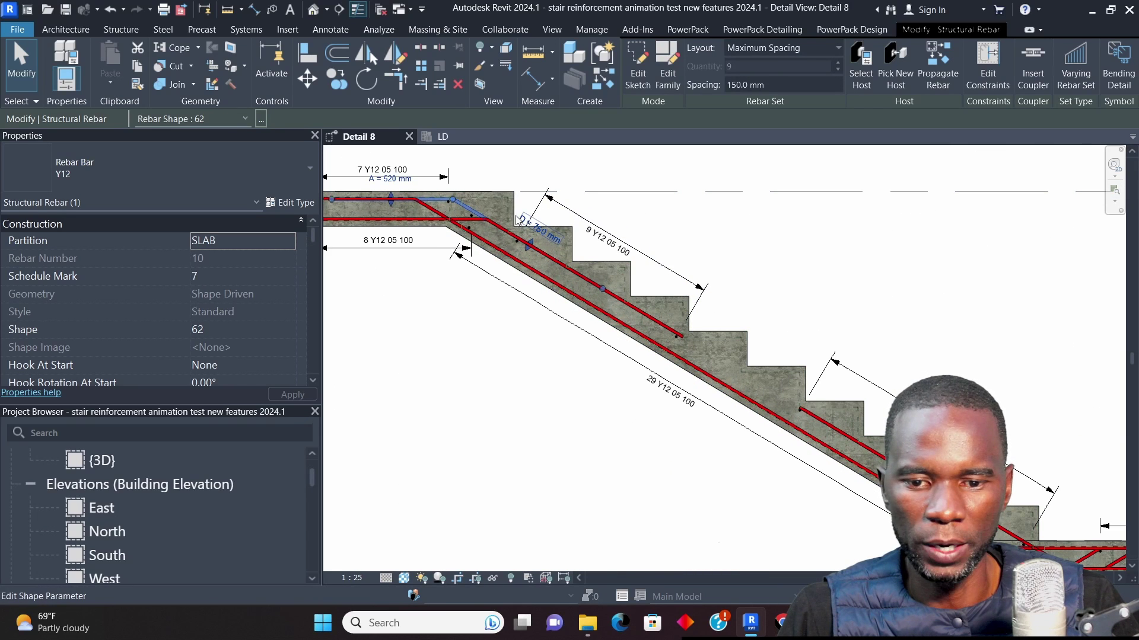
scroll(518, 221, down, 3)
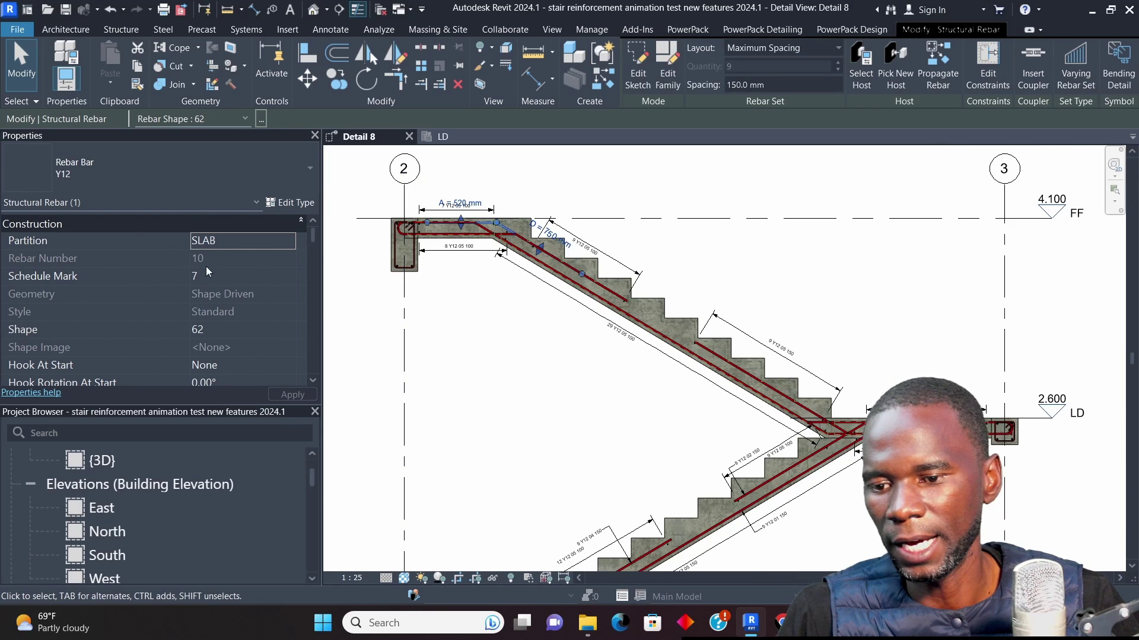
scroll(582, 267, down, 3)
key(Escape)
scroll(743, 379, up, 2)
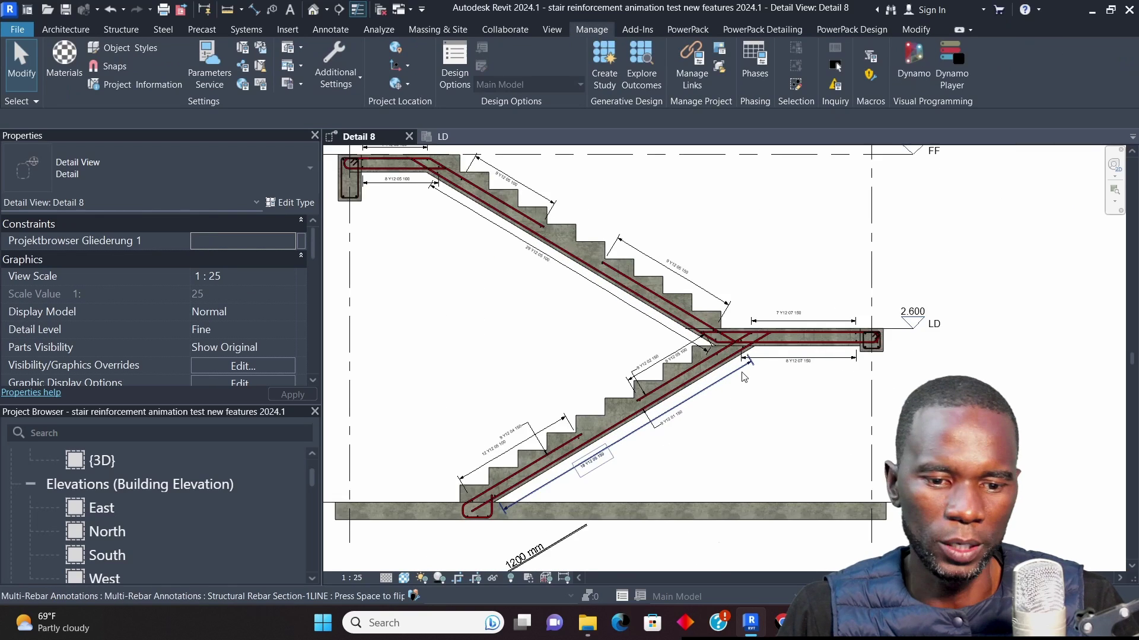
scroll(744, 377, down, 2)
scroll(685, 364, up, 2)
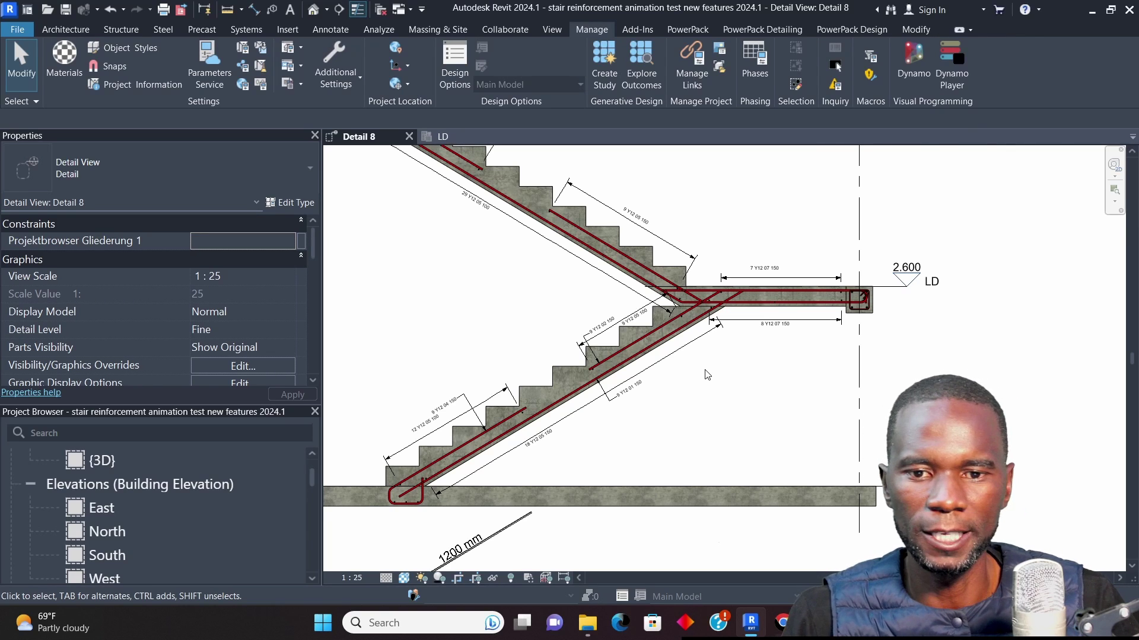
Switch to the LD structural plan and examine the multi-rebar annotations and tags beside the landing
click(438, 136)
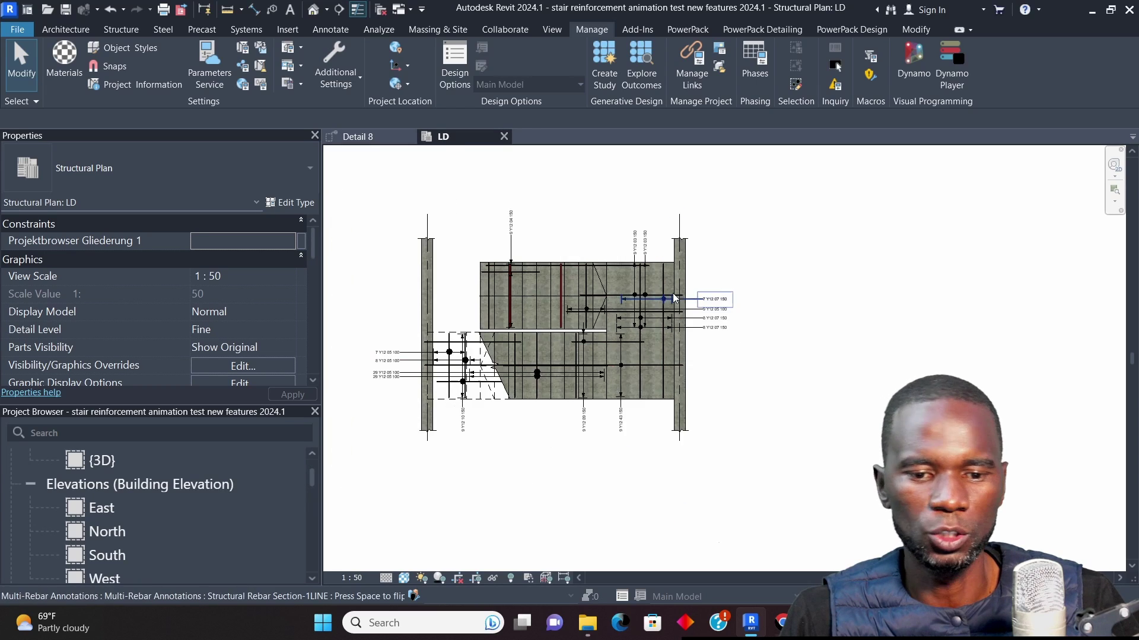
scroll(619, 304, up, 3)
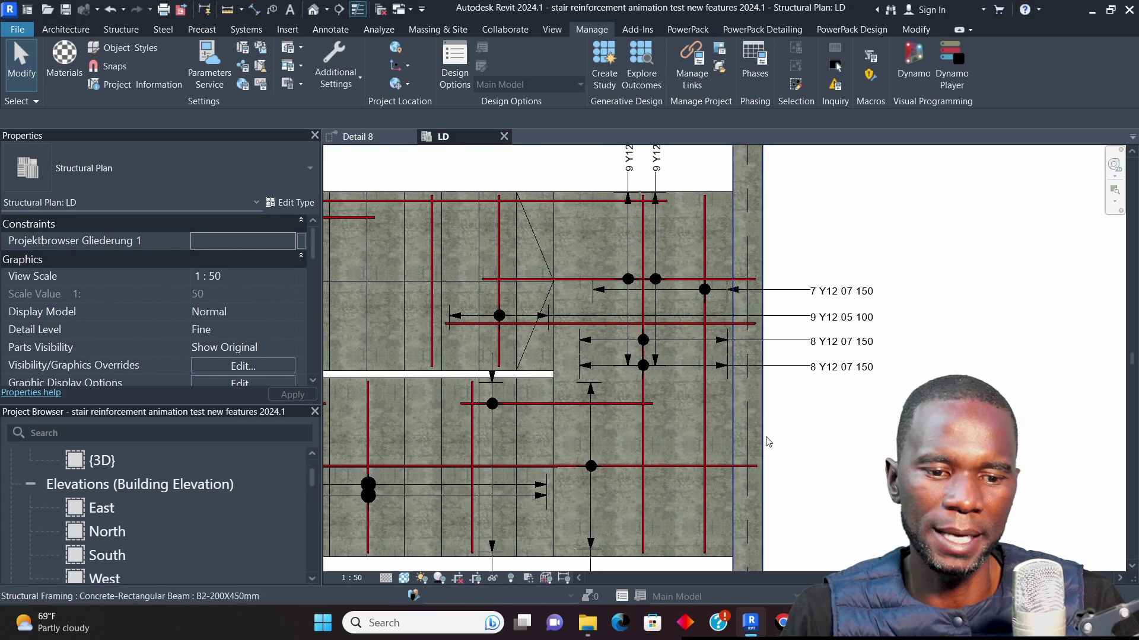
scroll(634, 360, down, 2)
scroll(782, 341, up, 6)
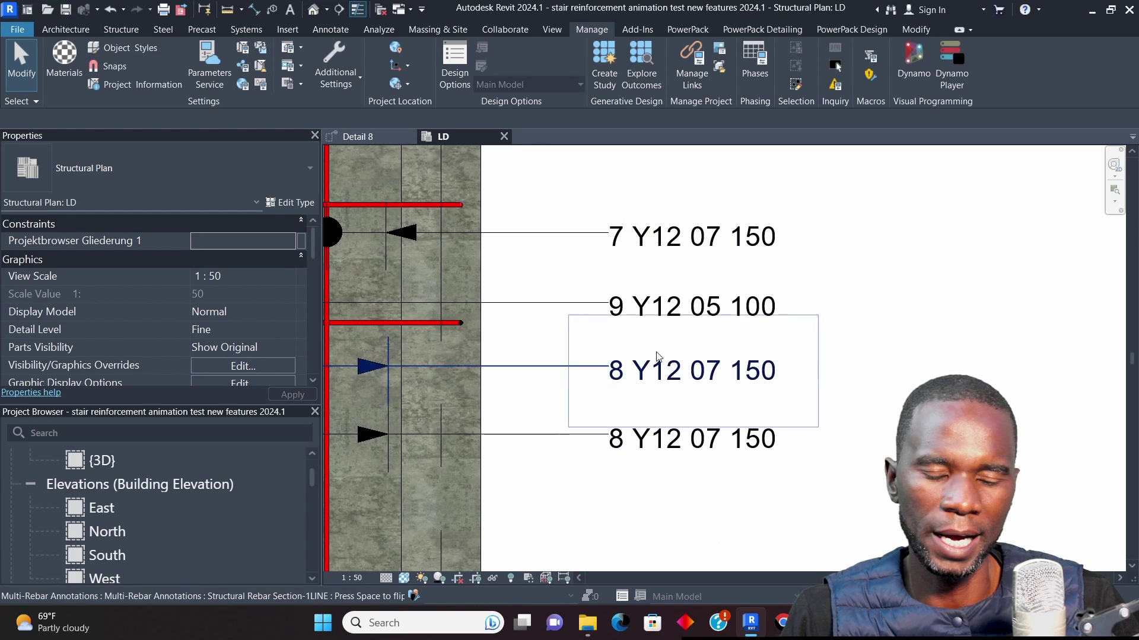
scroll(692, 375, down, 3)
scroll(702, 350, down, 1)
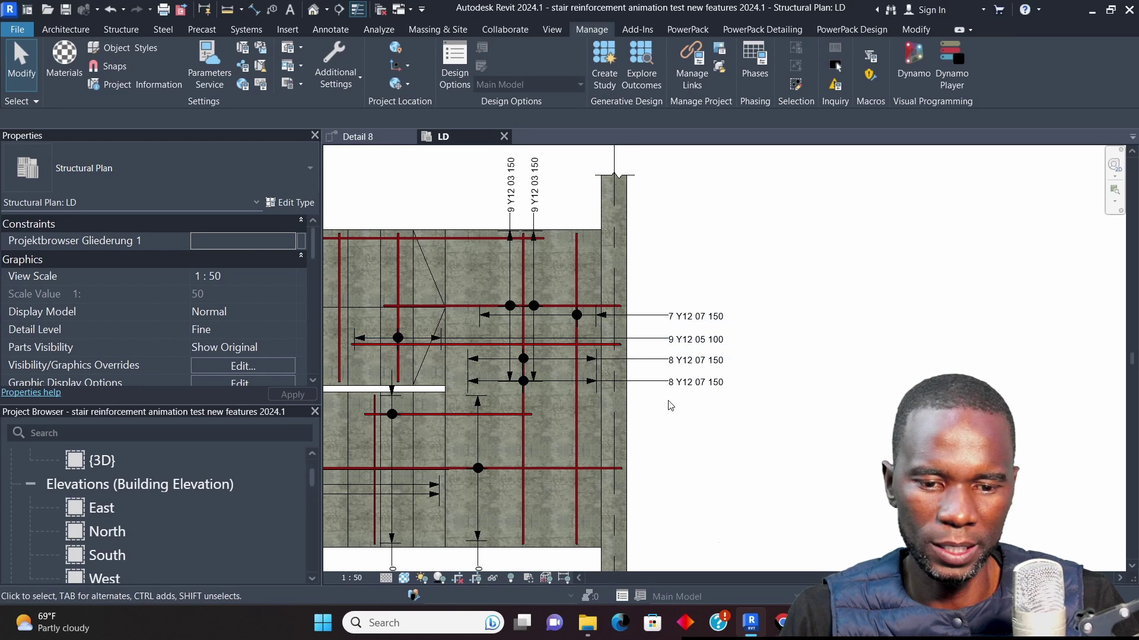
scroll(666, 391, up, 1)
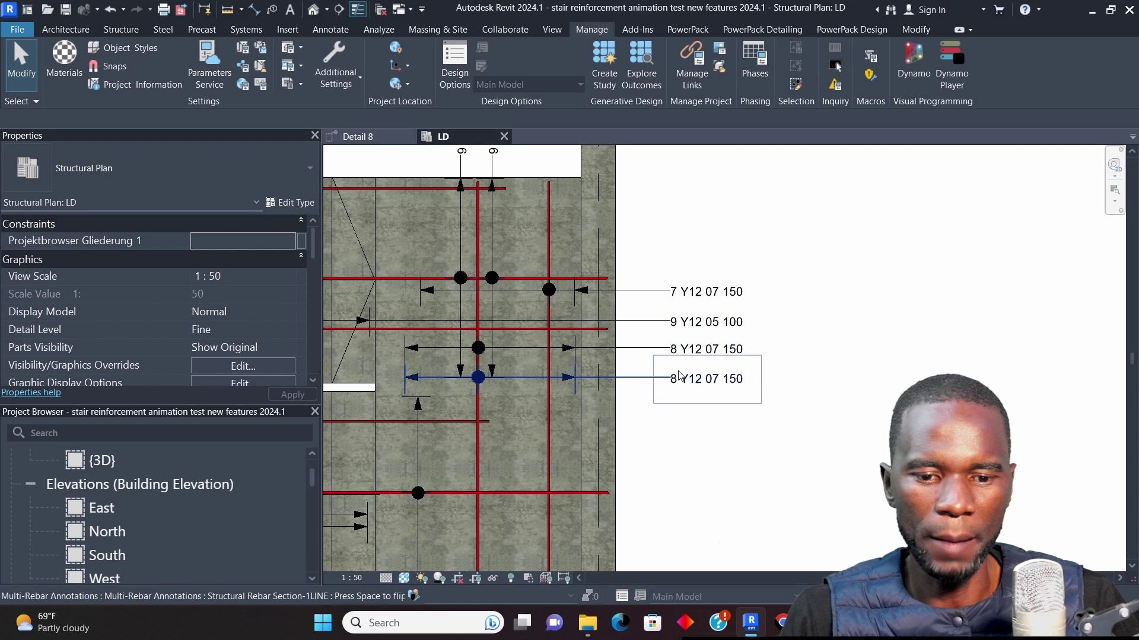
scroll(700, 373, down, 2)
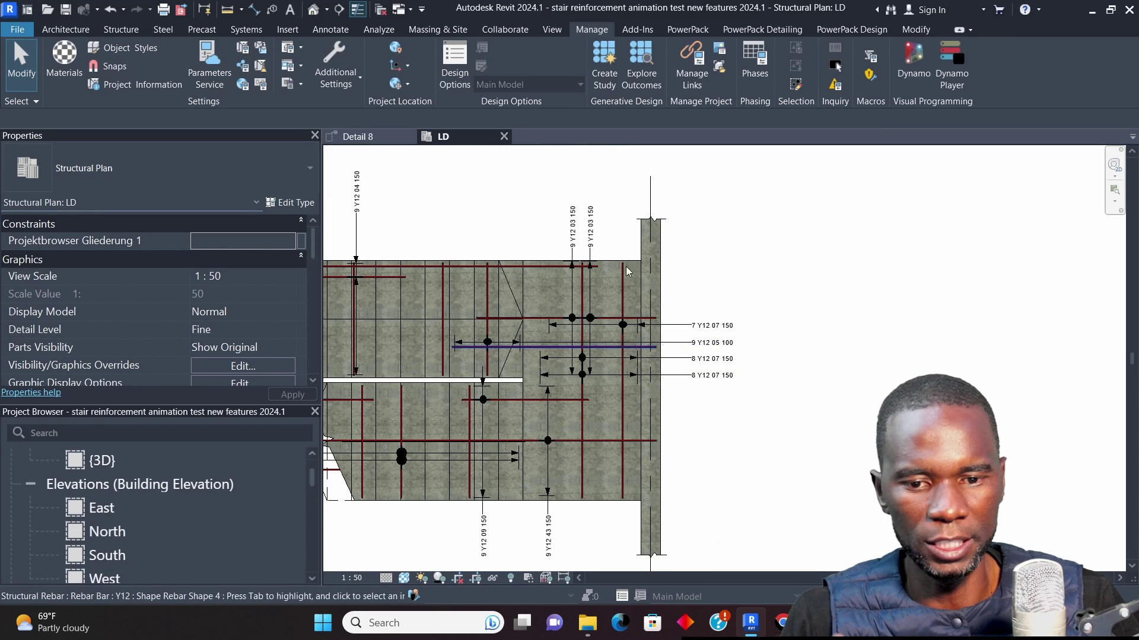
Delete the four multi-rebar annotations beside the landing and the two 9 Y12 03 150 annotations above it
scroll(663, 353, up, 2)
mouse_move(822, 431)
mouse_down()
mouse_move(665, 195)
mouse_move(693, 222)
mouse_up()
key(Delete)
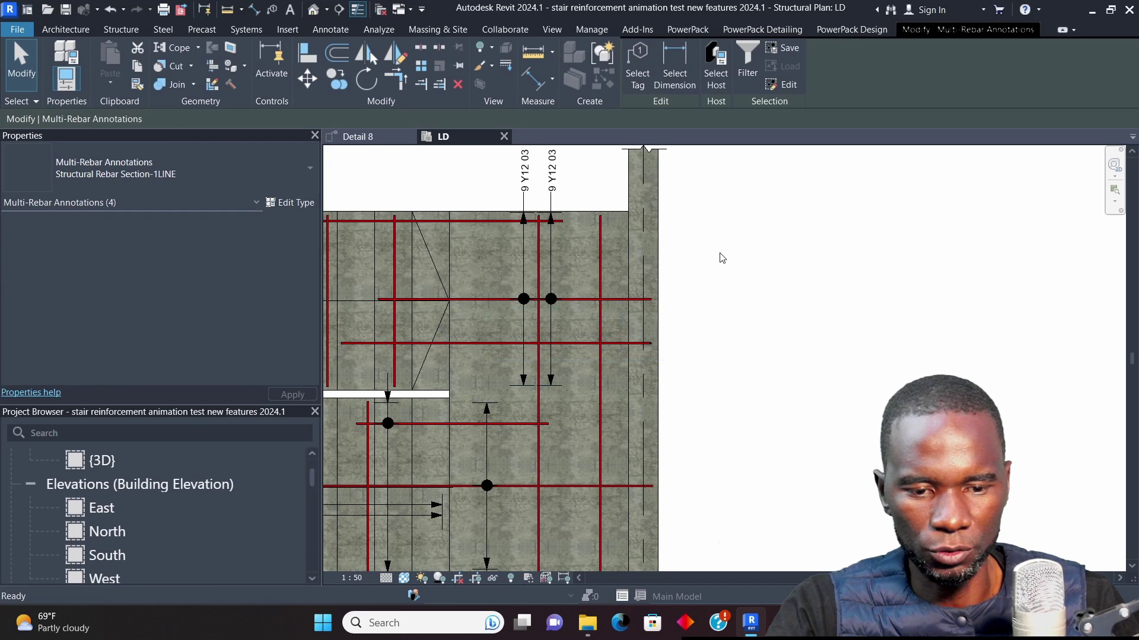
scroll(624, 222, up, 1)
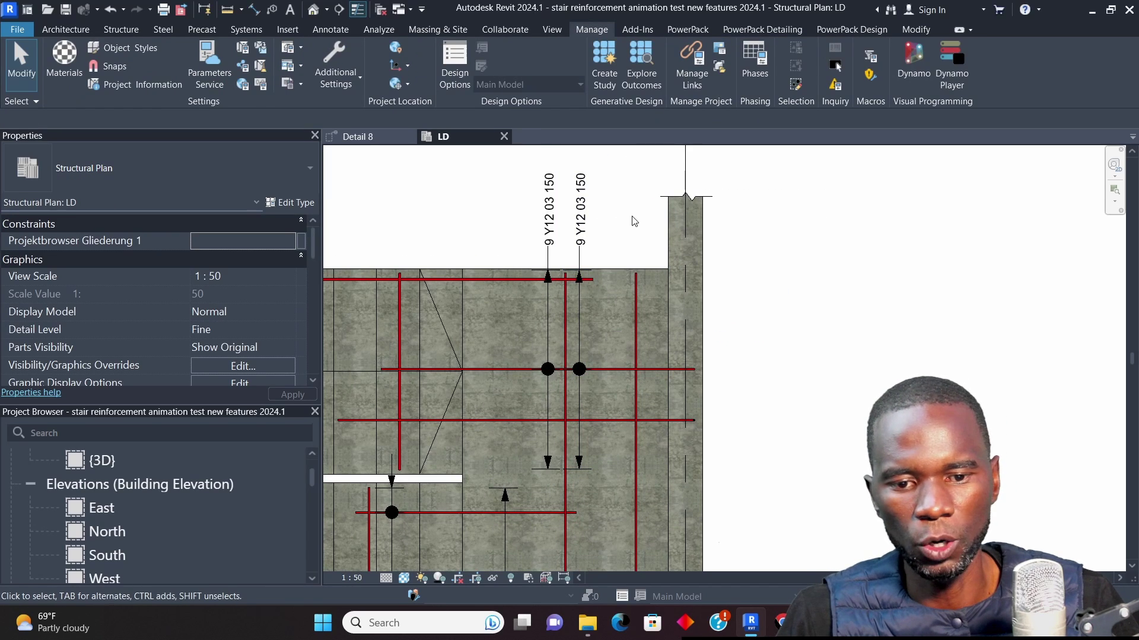
drag(609, 270, 489, 156)
key(Delete)
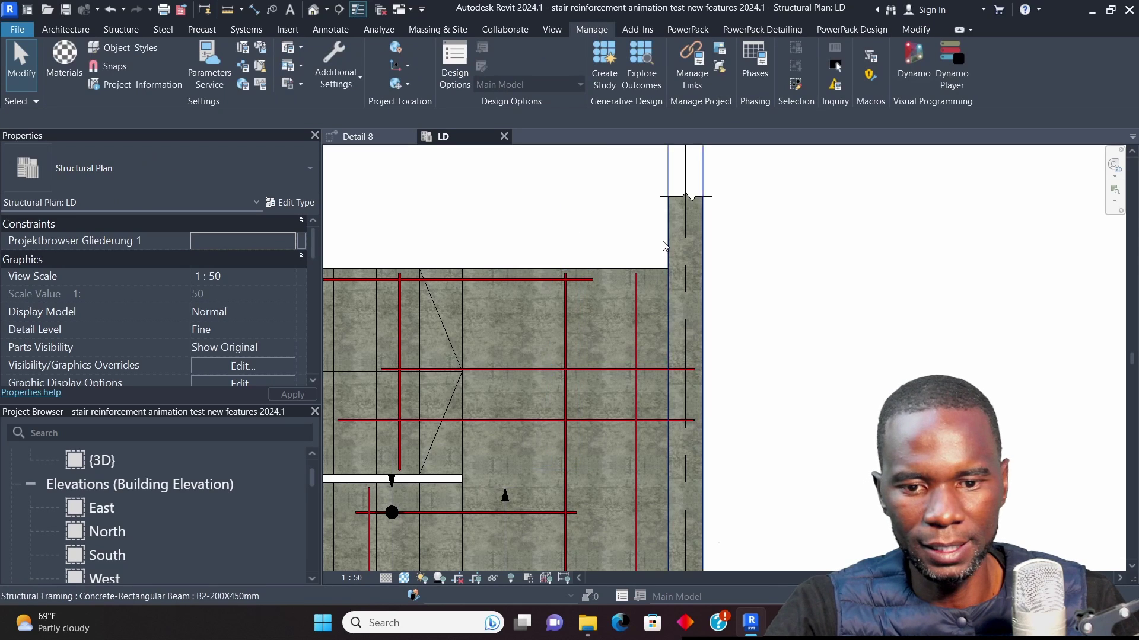
Delete the 9 Y12 09 150 and 9 Y12 43 150 annotations below the landing in the LD plan
scroll(664, 245, down, 3)
drag(616, 493, 501, 465)
key(Delete)
scroll(658, 318, up, 2)
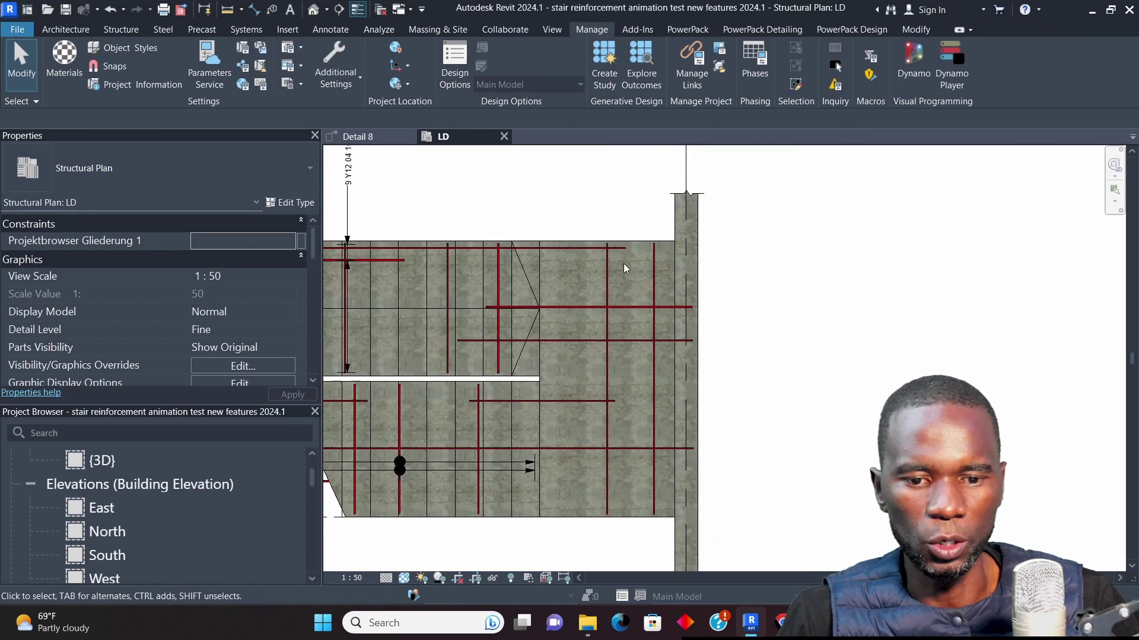
scroll(624, 267, up, 2)
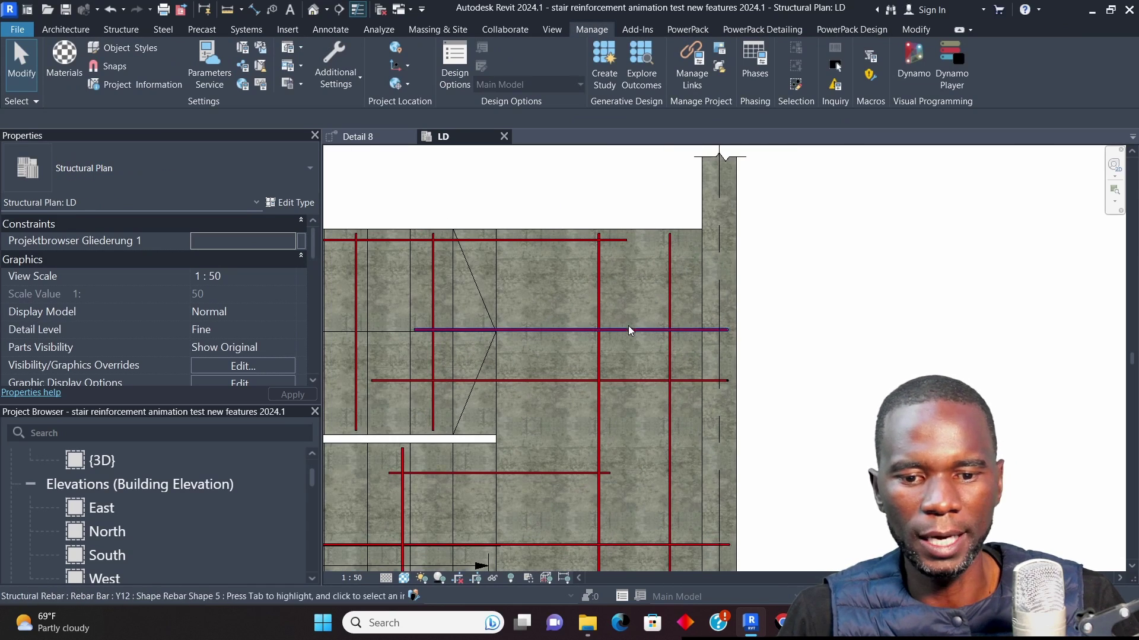
click(323, 30)
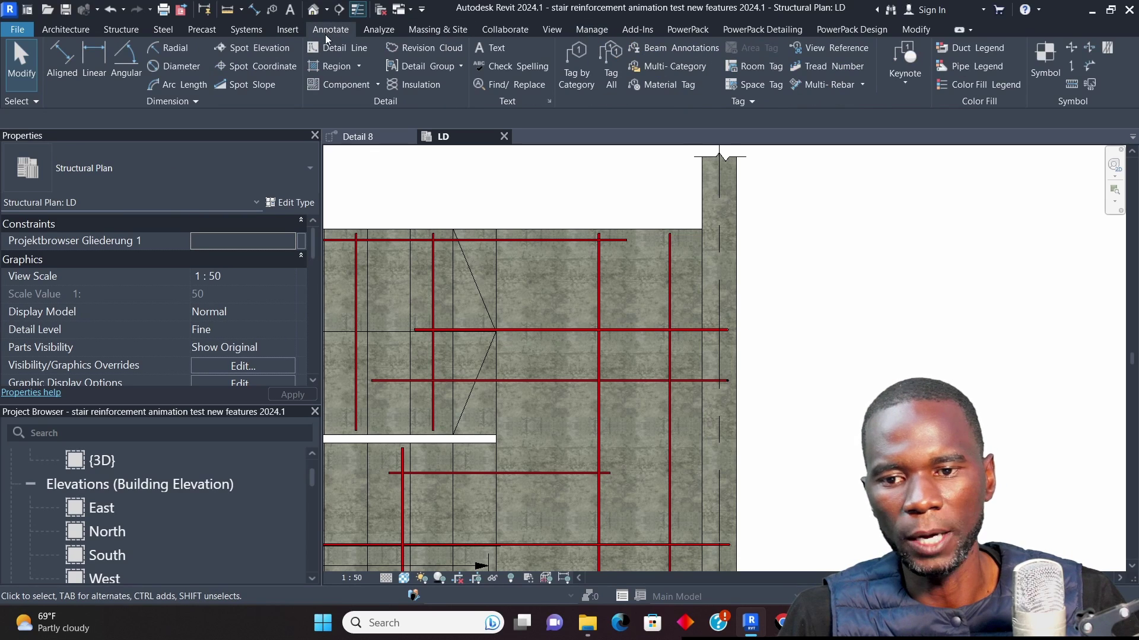
click(864, 84)
click(862, 109)
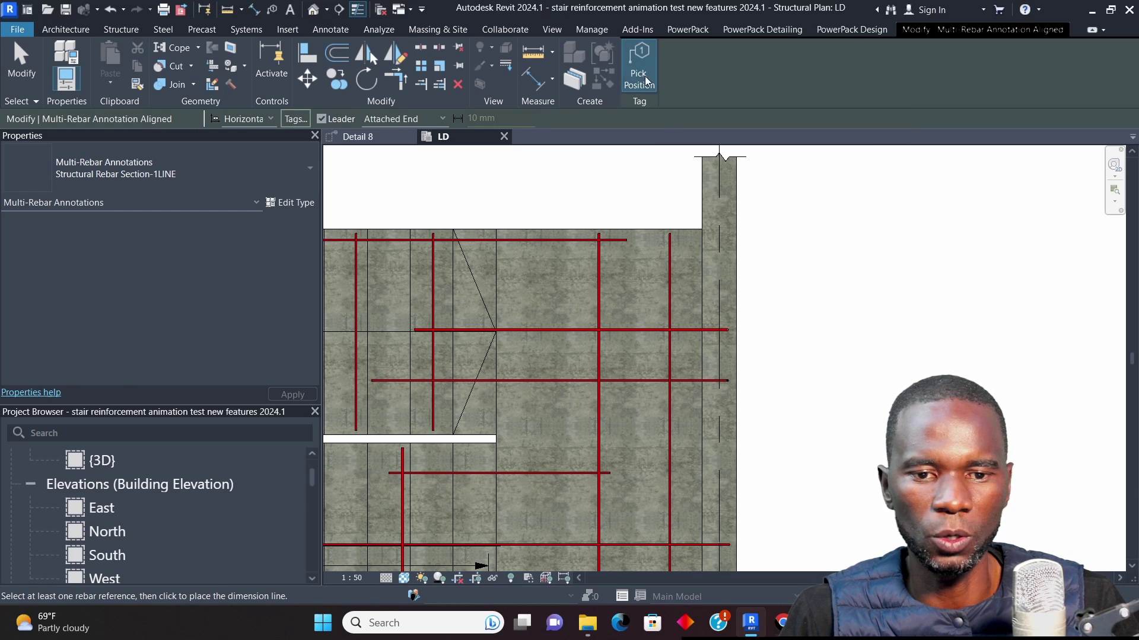
key(Escape)
key(Escape)
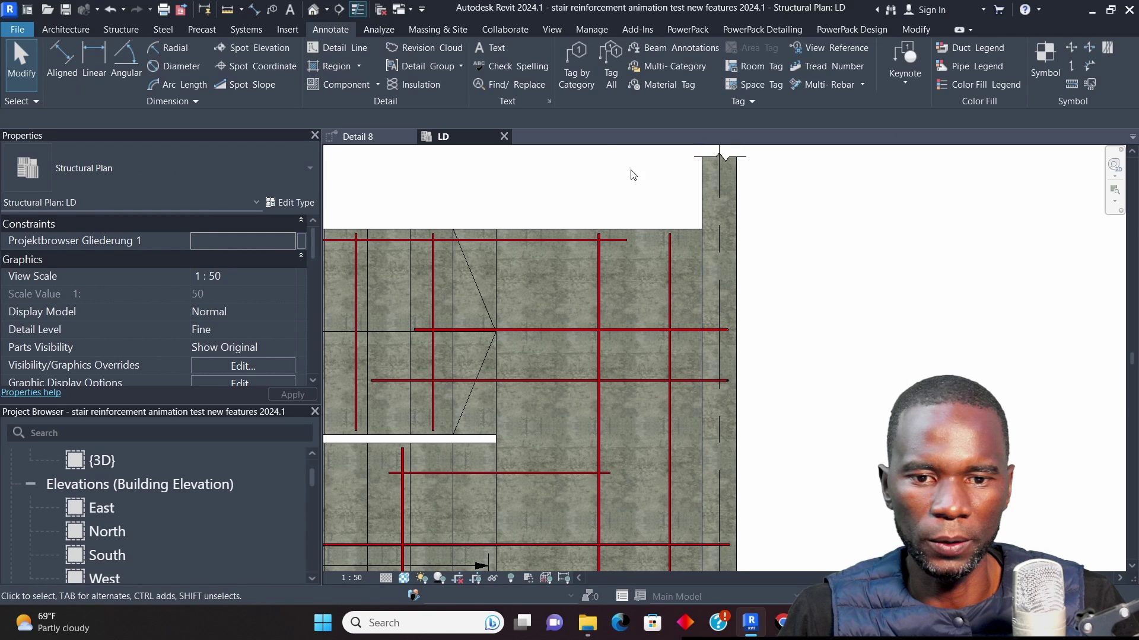
click(576, 62)
click(718, 196)
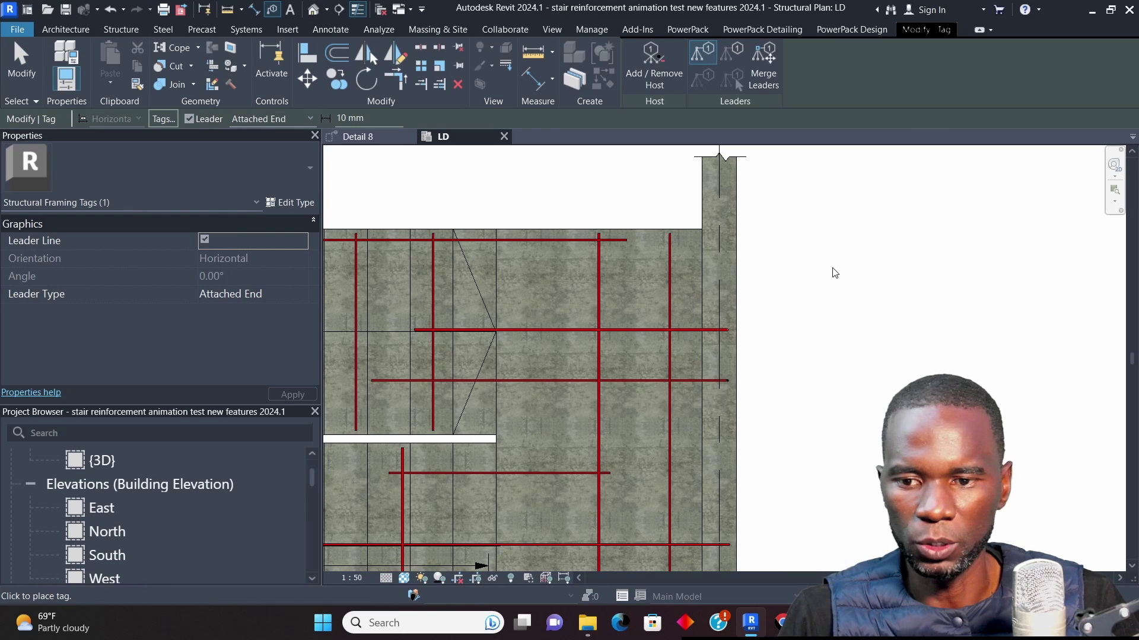
key(Escape)
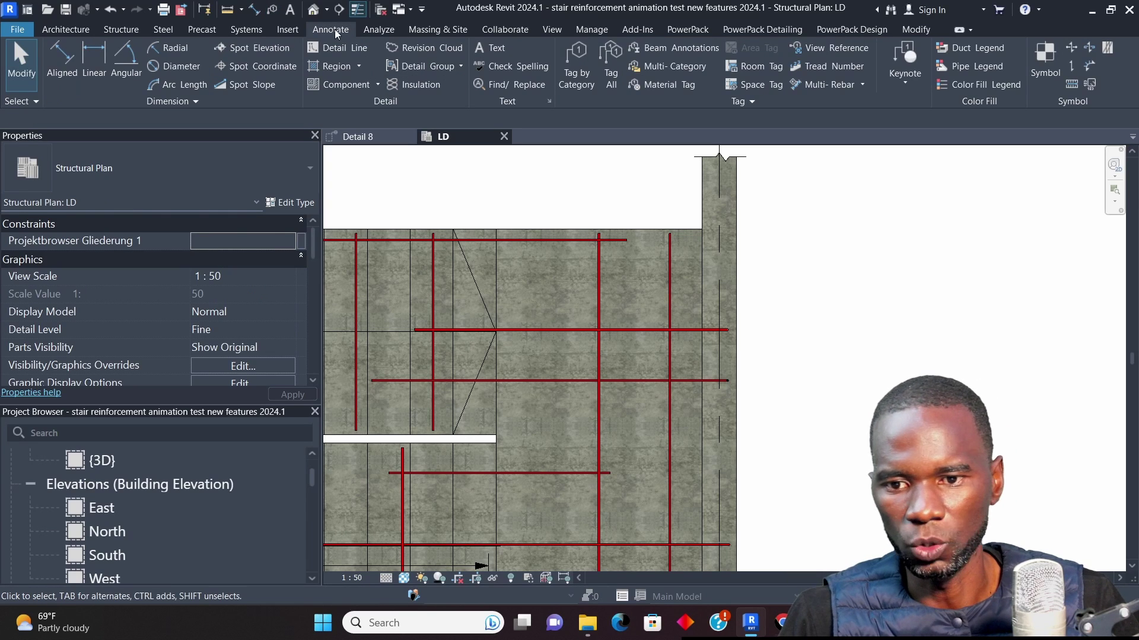
Start an aligned multi-rebar annotation, switch Pick Position off and back on, and check the tag orientation options
click(864, 84)
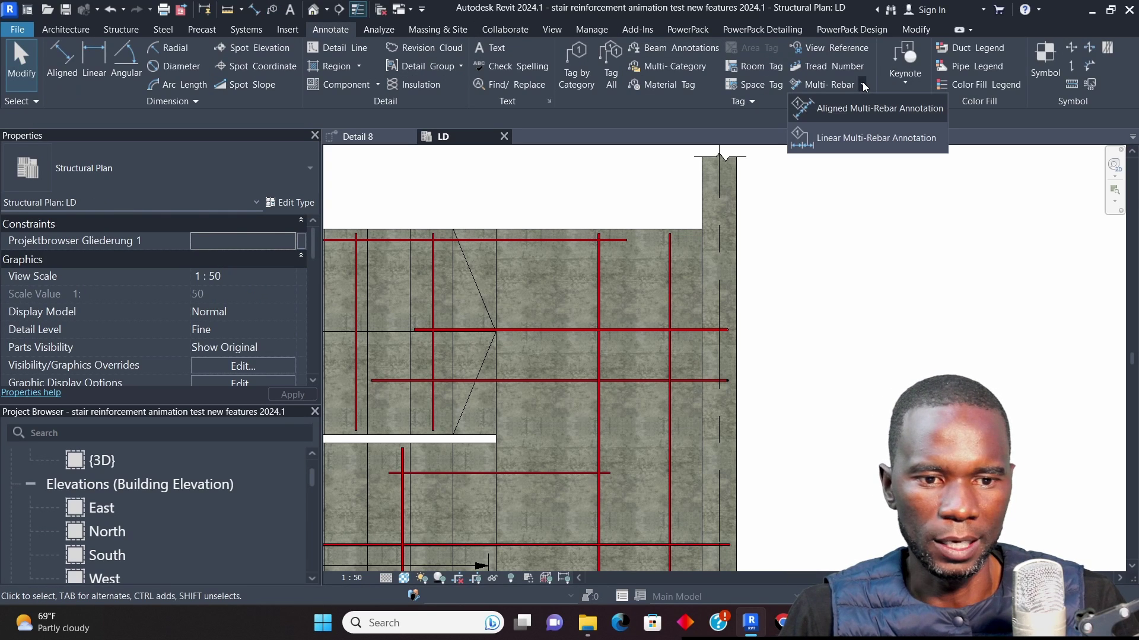
click(863, 108)
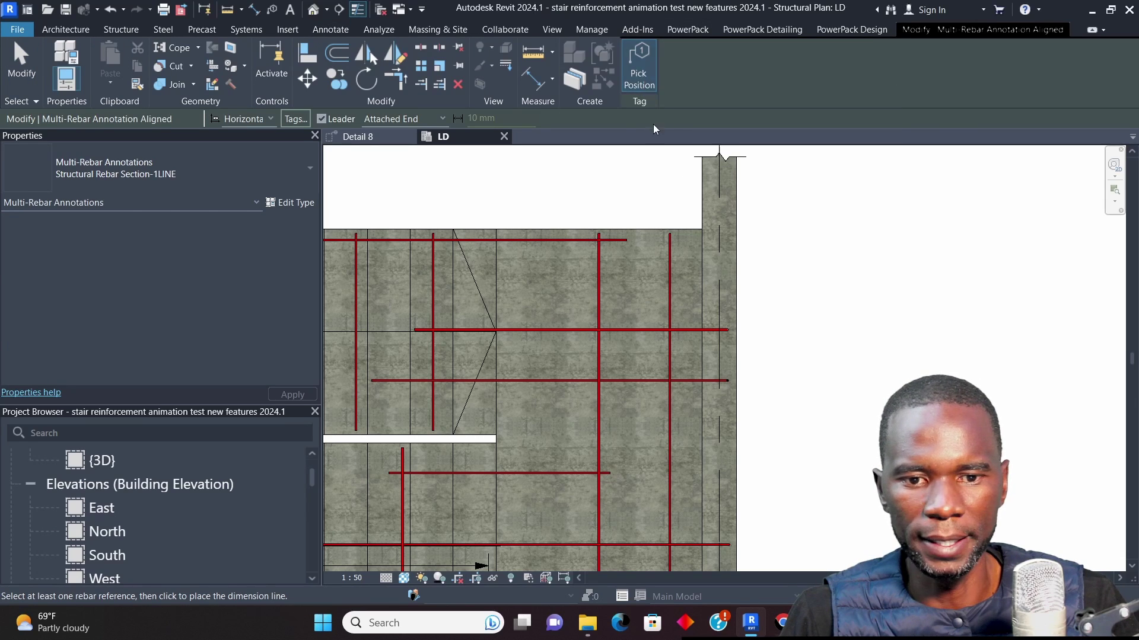
click(639, 65)
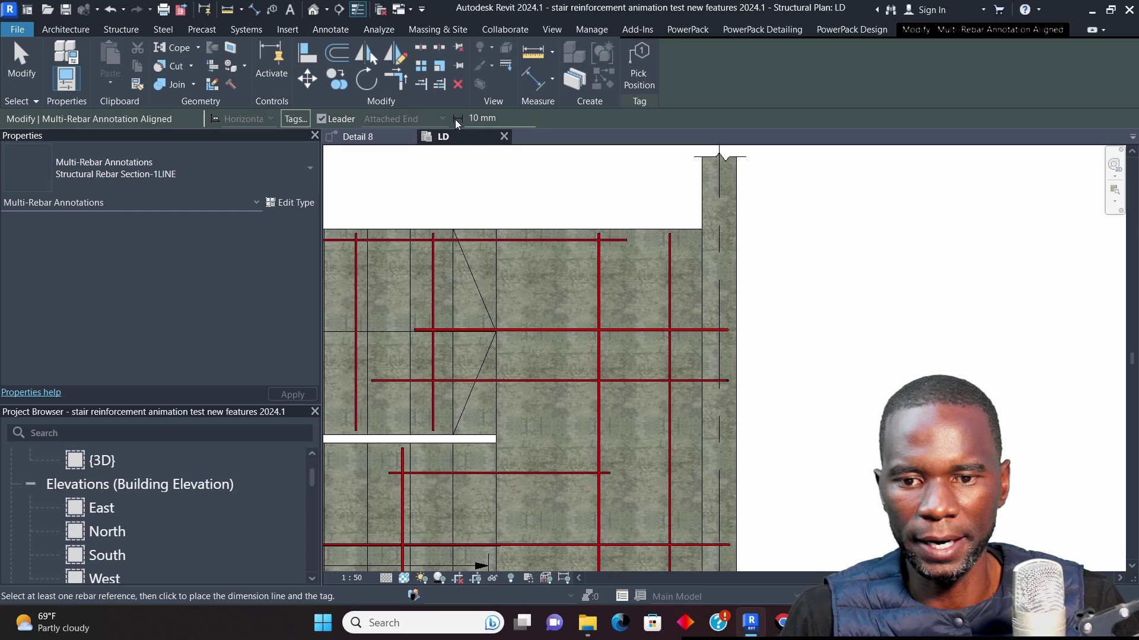
click(637, 63)
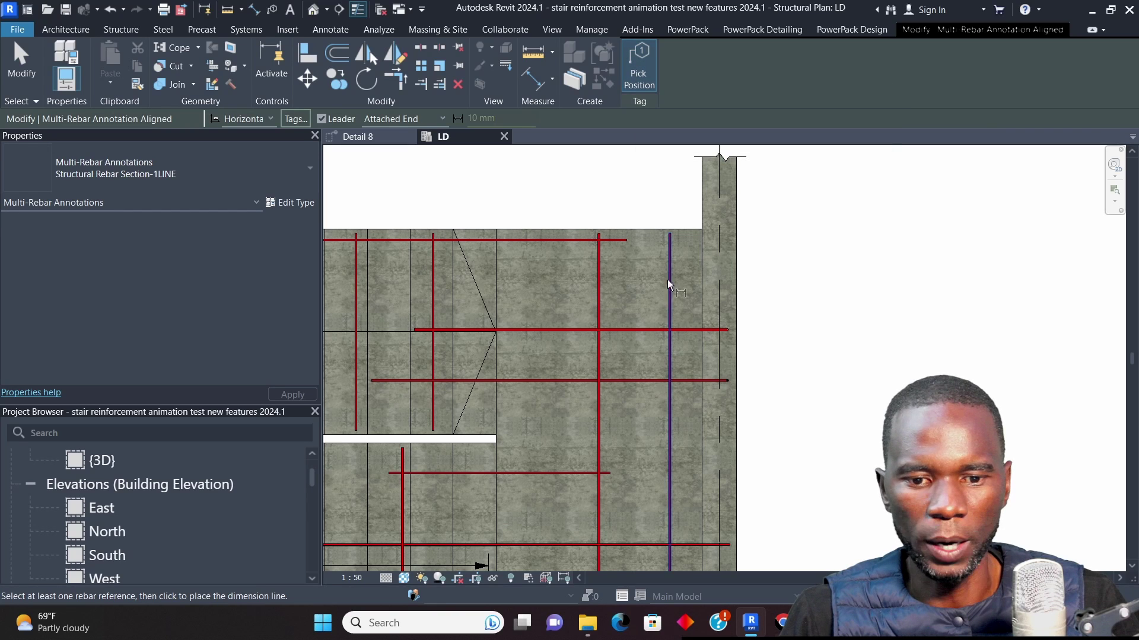
scroll(667, 285, down, 4)
scroll(593, 292, up, 2)
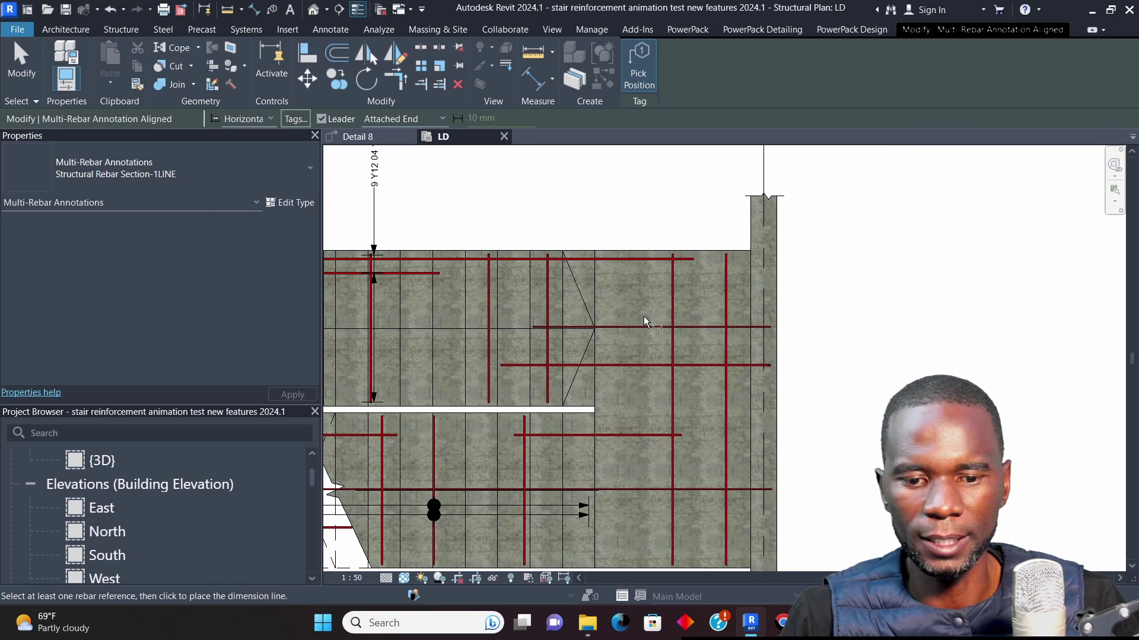
scroll(642, 315, down, 2)
scroll(717, 336, up, 2)
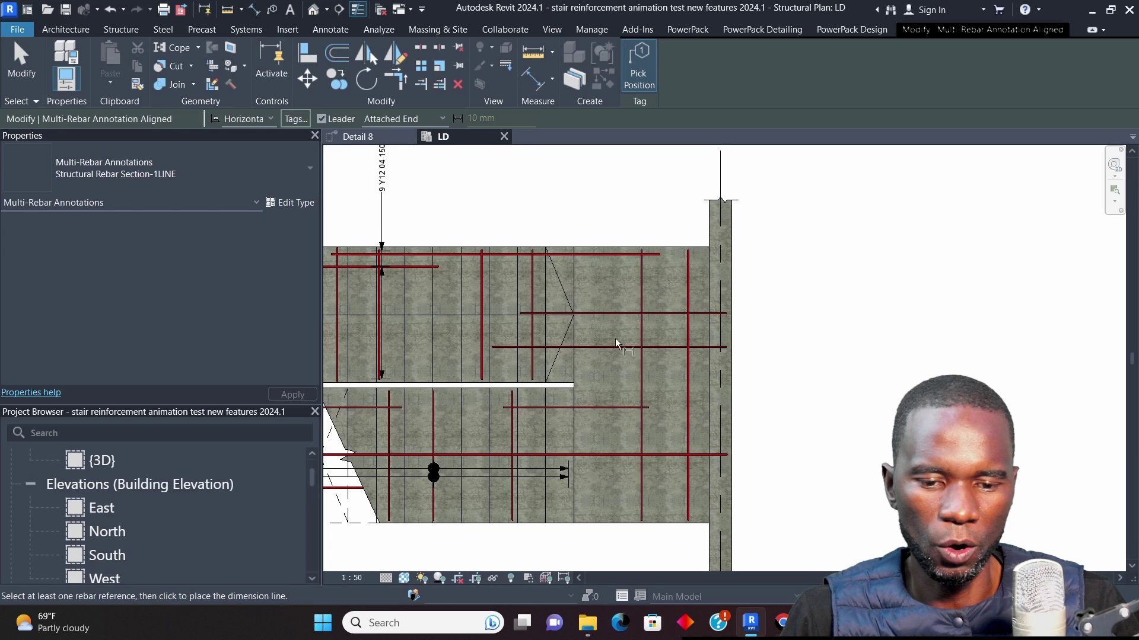
click(270, 118)
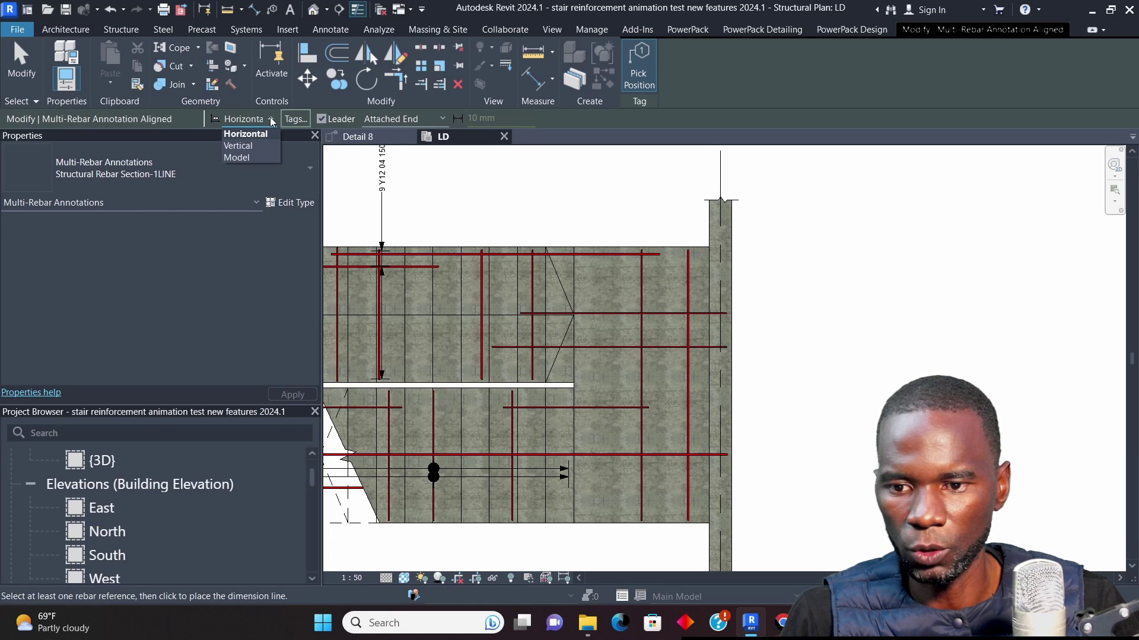
Annotate the landing bar set nearest the flights, placing the dimension line across the landing and the horizontal tag outside the beam
click(640, 332)
scroll(734, 311, up, 2)
scroll(720, 276, down, 2)
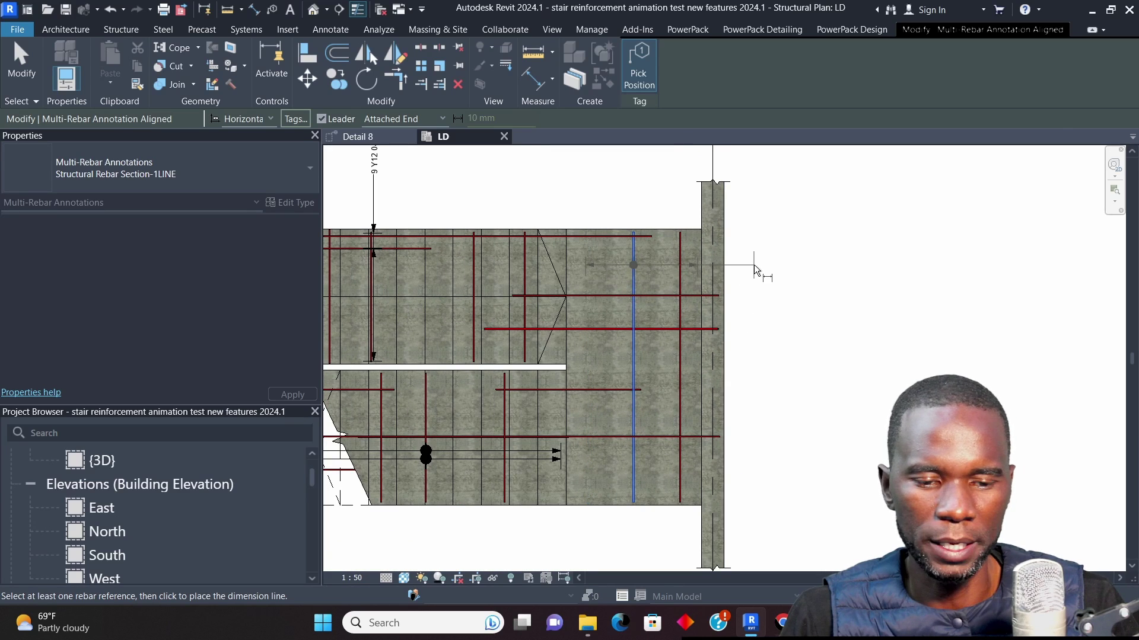
click(753, 264)
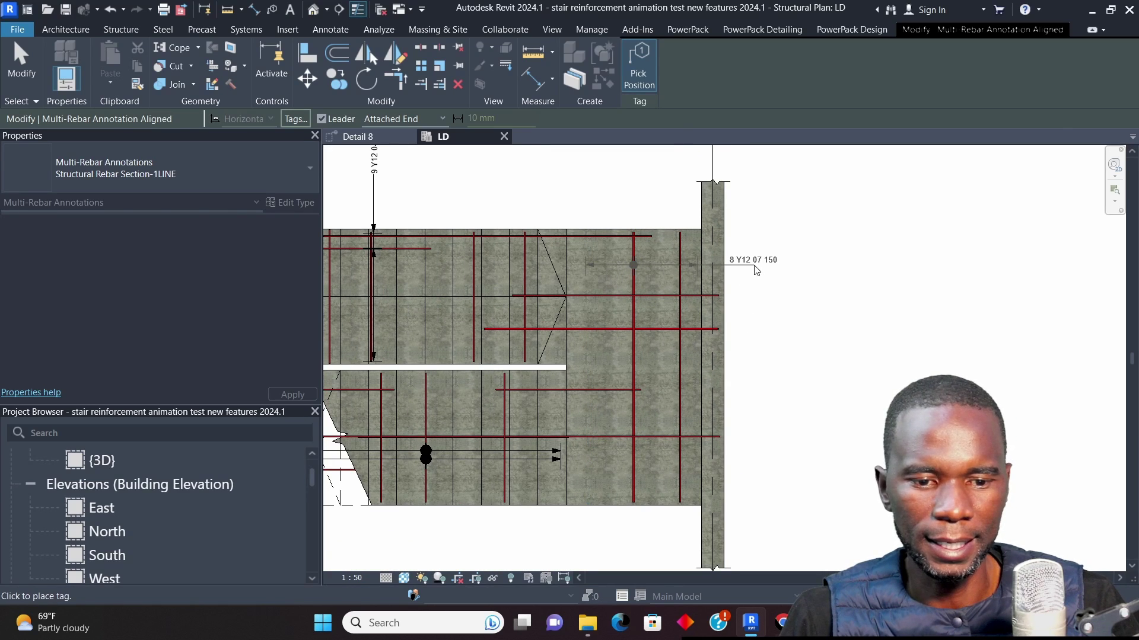
click(805, 271)
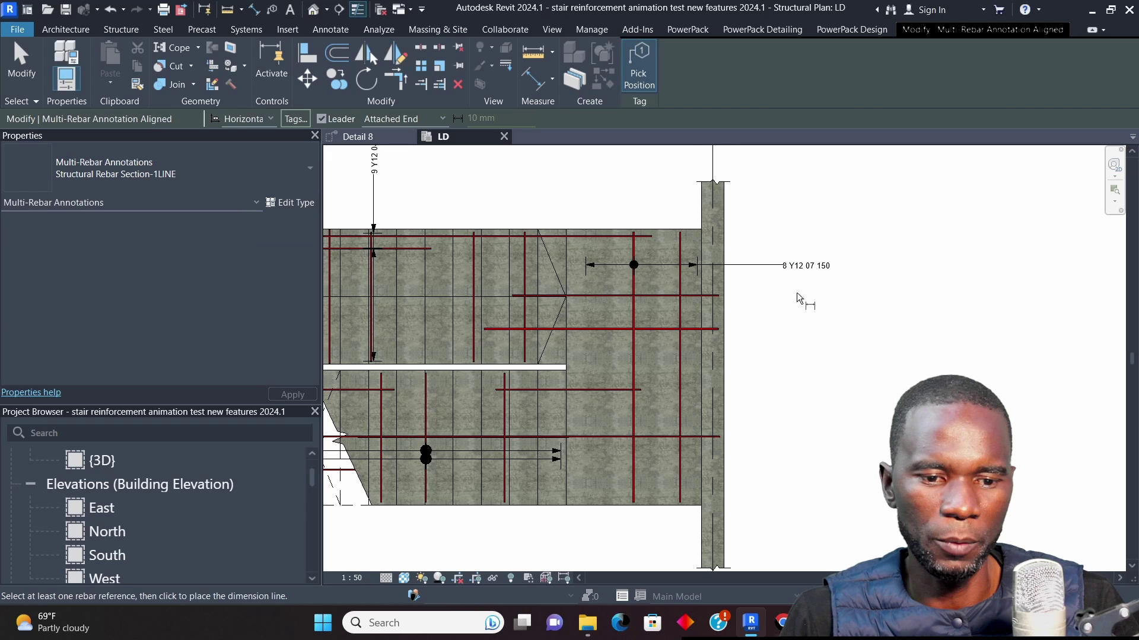
scroll(779, 285, up, 2)
scroll(709, 286, down, 2)
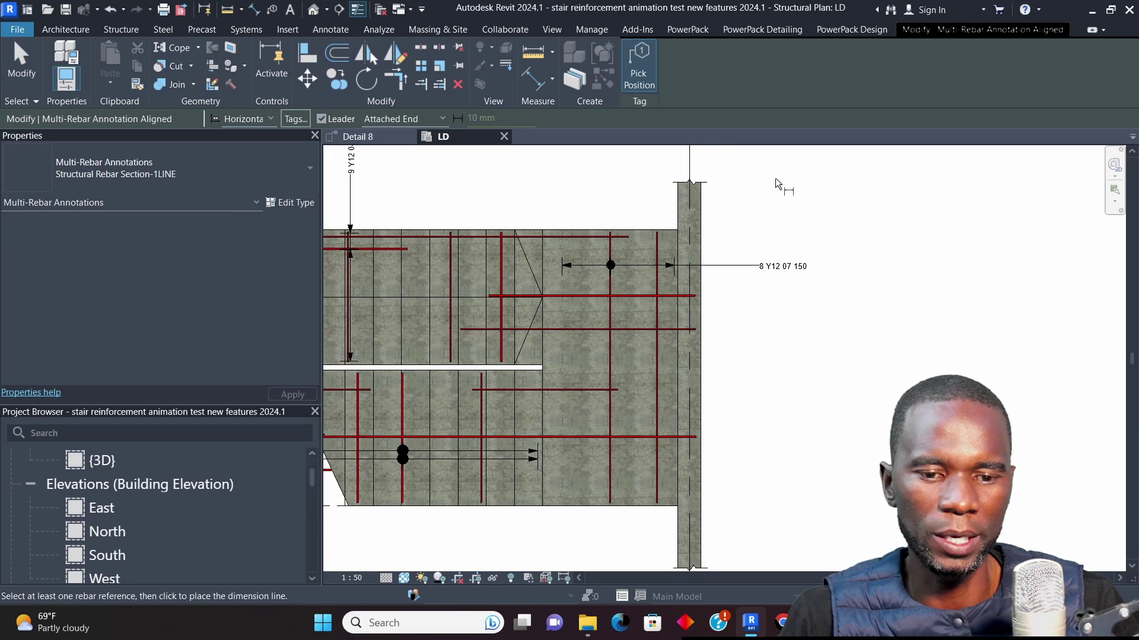
Annotate the landing bar set nearest the beam, placing its horizontal tag outside the beam below the 8 Y12 07 150 tag
scroll(771, 264, up, 2)
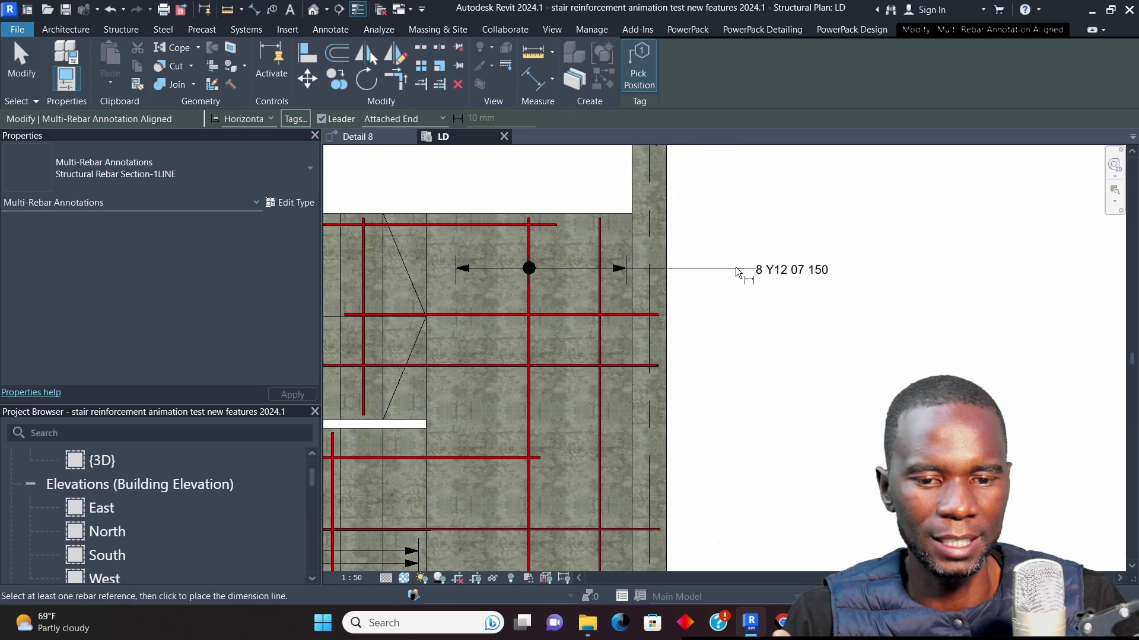
scroll(771, 237, down, 3)
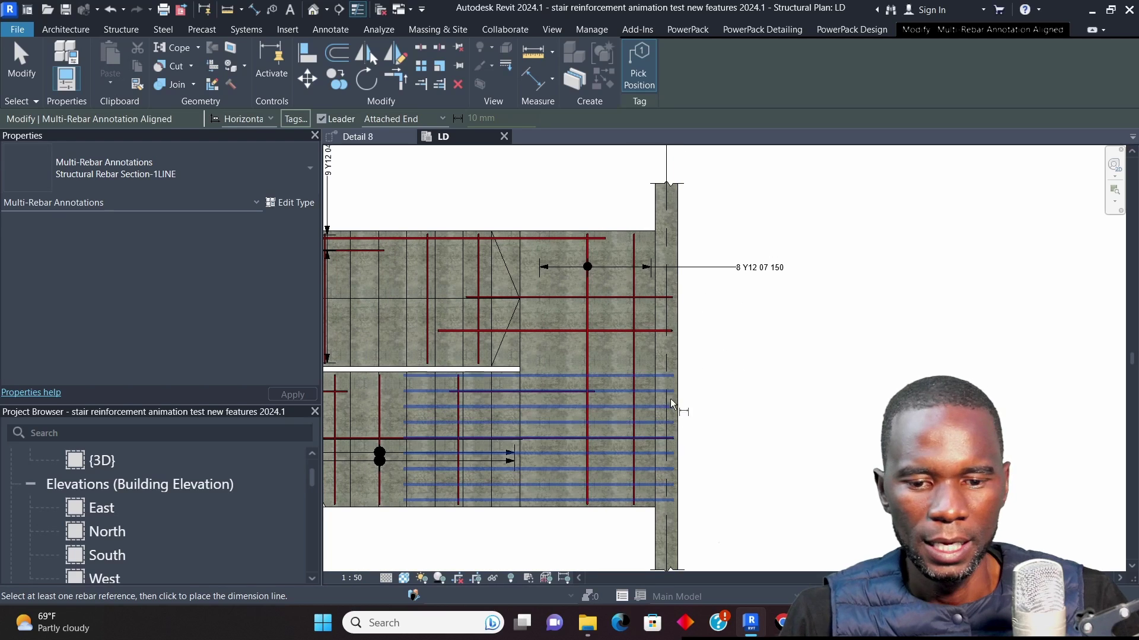
click(634, 353)
scroll(739, 344, up, 2)
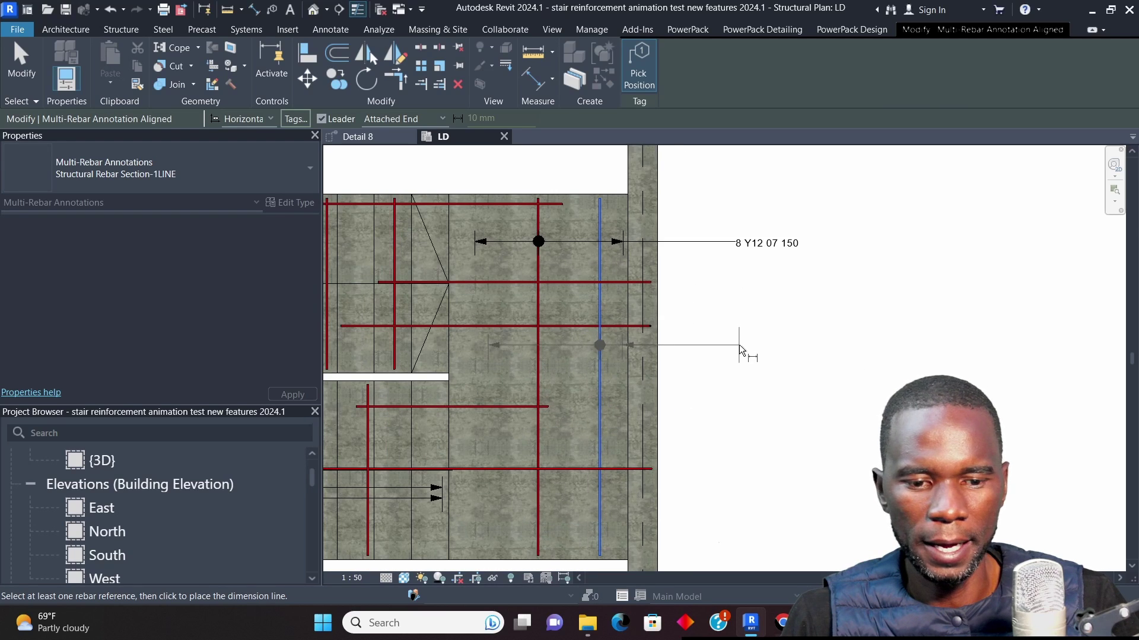
click(699, 341)
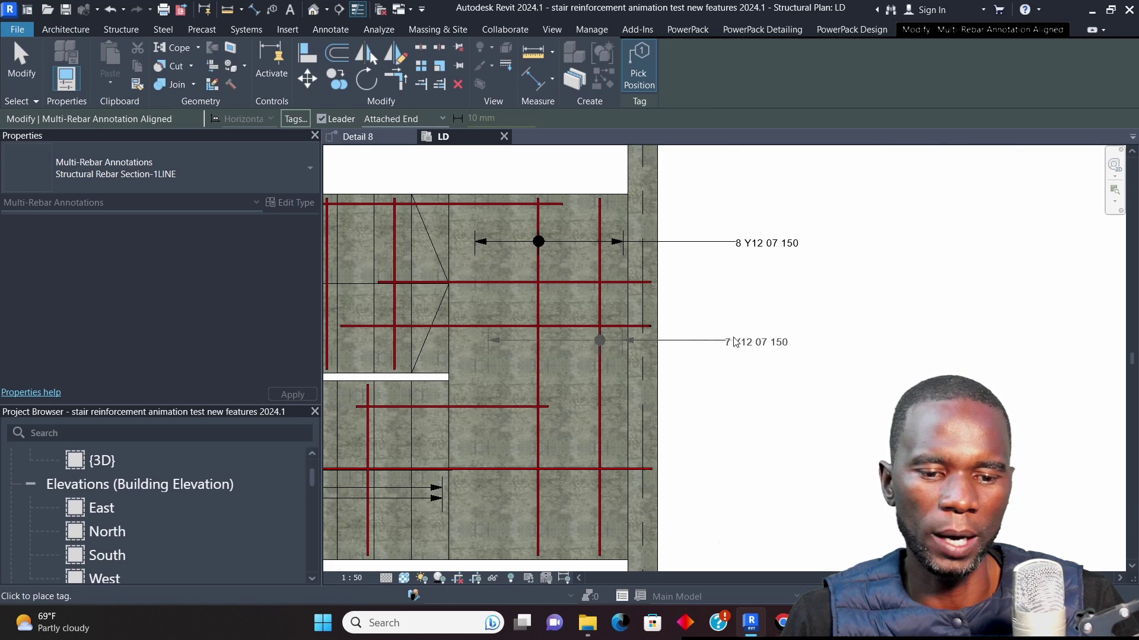
click(736, 342)
Annotate the lower flight's bar set nearest the landing, placing its tag outside the beam in line with the two landing tags
scroll(712, 285, down, 2)
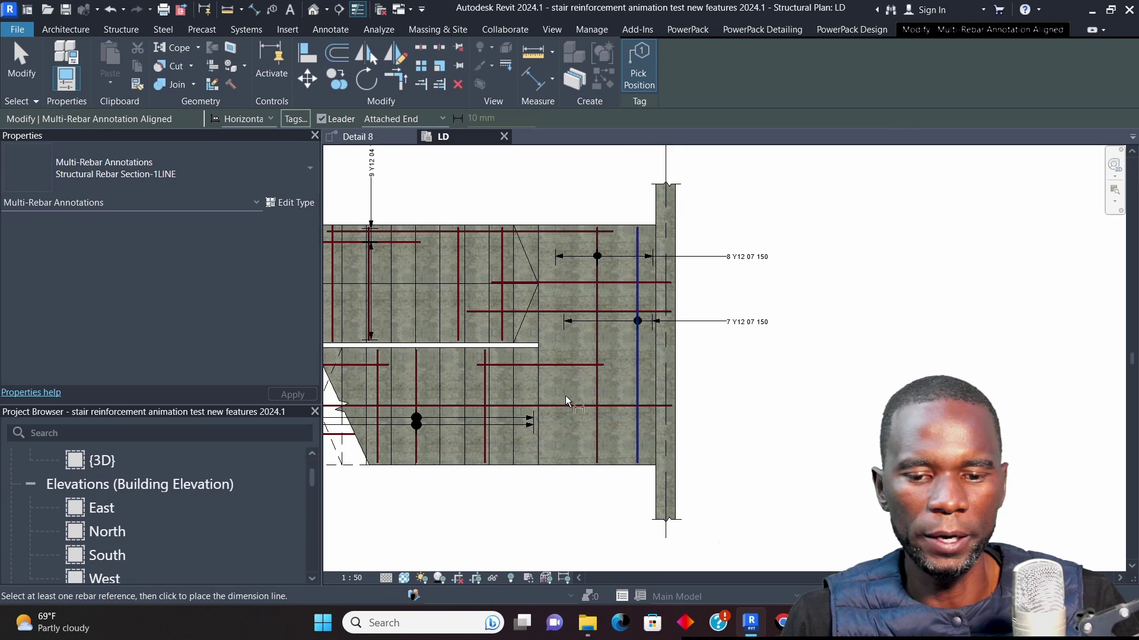
scroll(534, 396, up, 3)
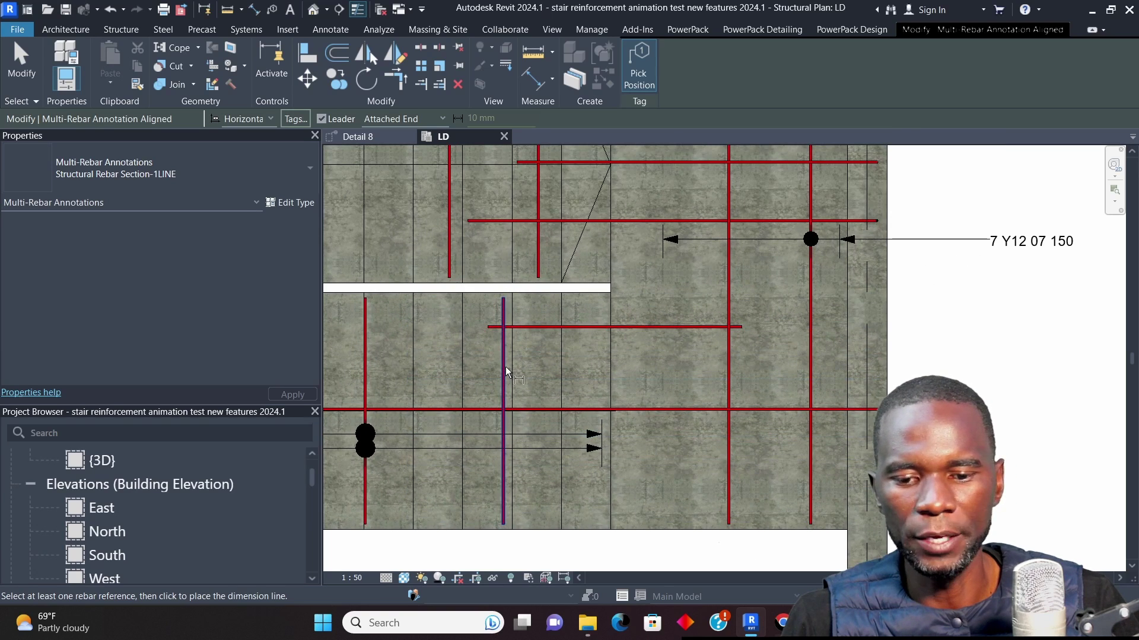
click(505, 366)
scroll(475, 367, down, 4)
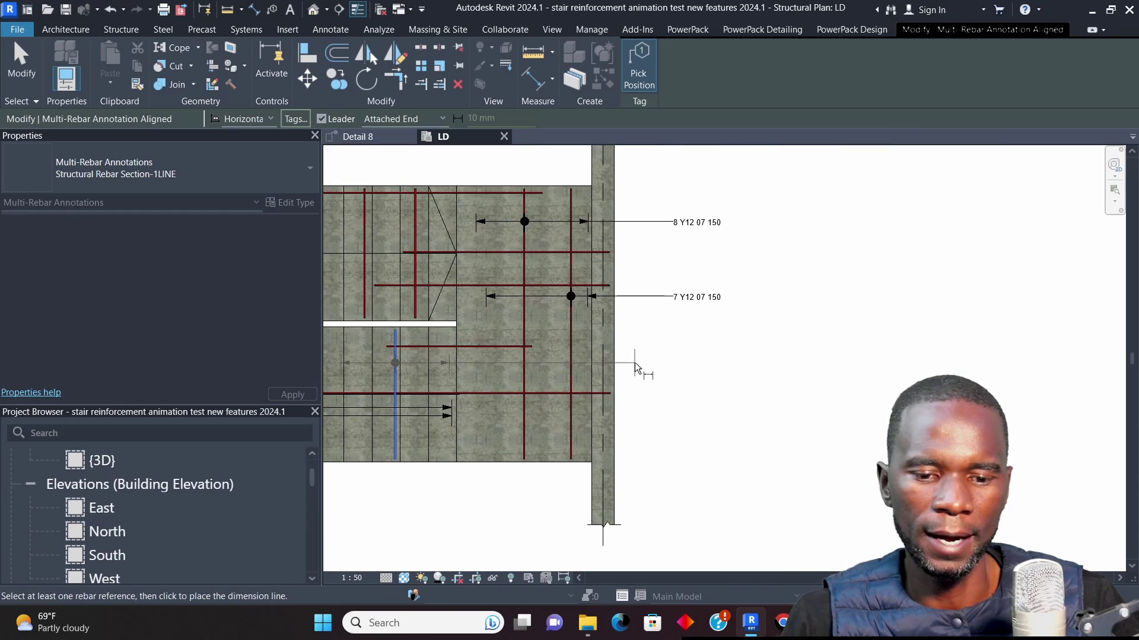
click(635, 362)
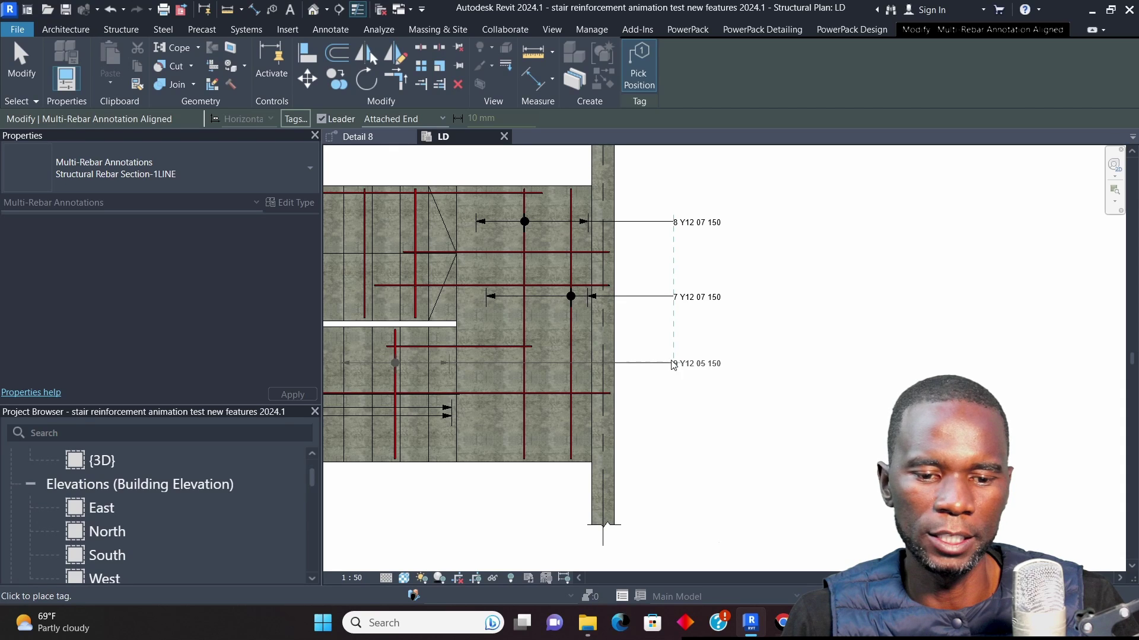
click(678, 362)
Annotate the bar set at the start of the upper flight beside the UP label, aligning its tag with the 7 Y12 05 100 tag
scroll(714, 344, down, 2)
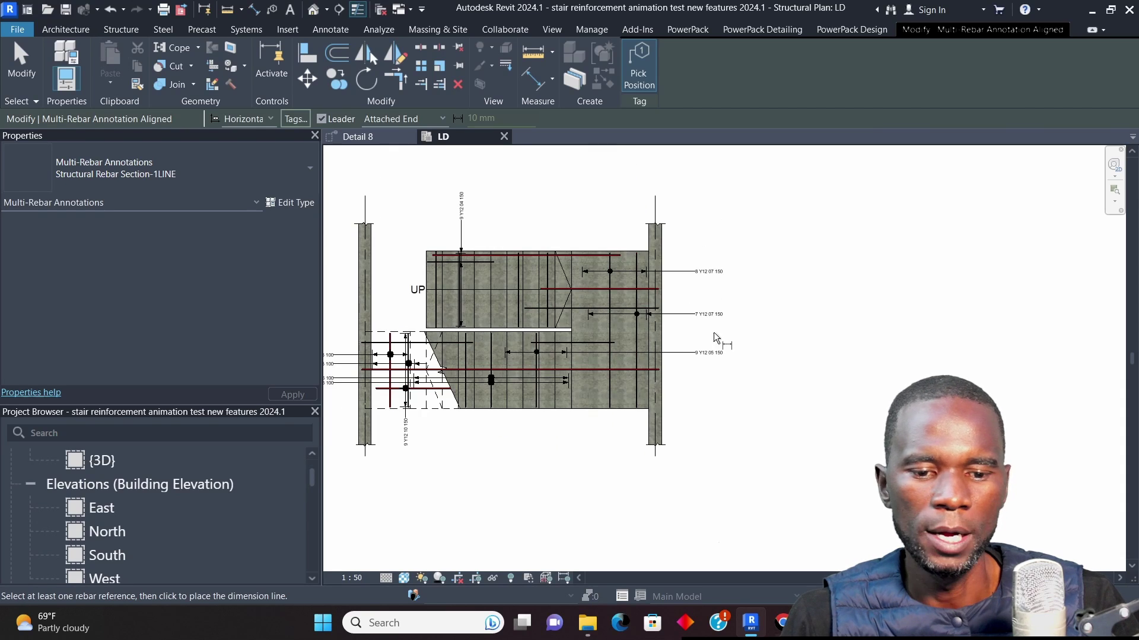
scroll(657, 420, up, 2)
scroll(657, 438, down, 1)
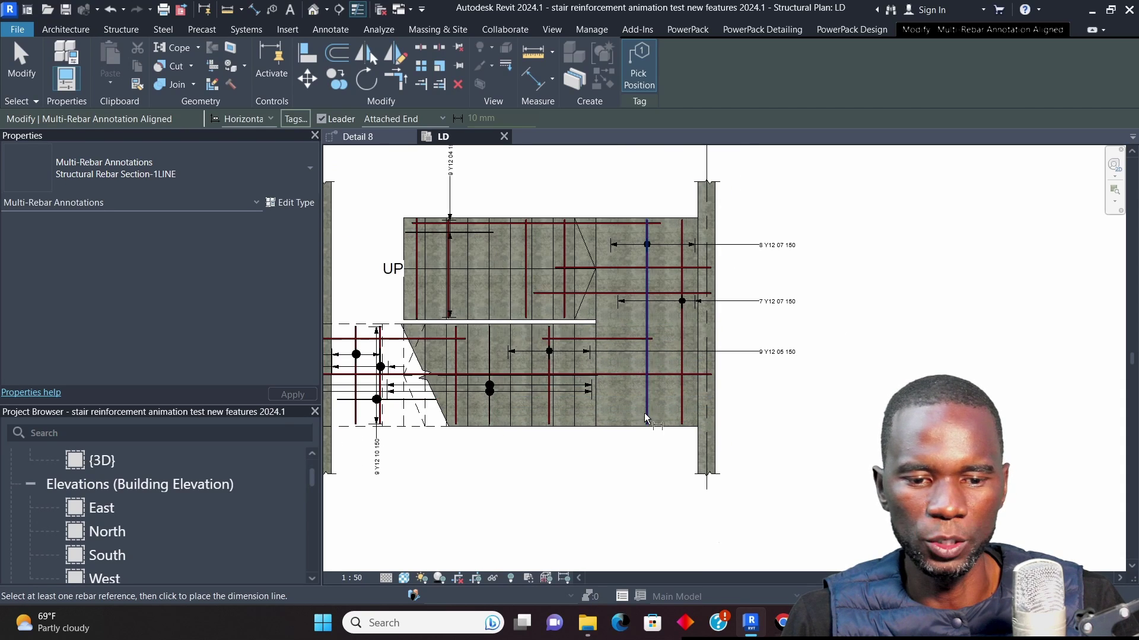
scroll(732, 348, down, 1)
scroll(439, 314, up, 2)
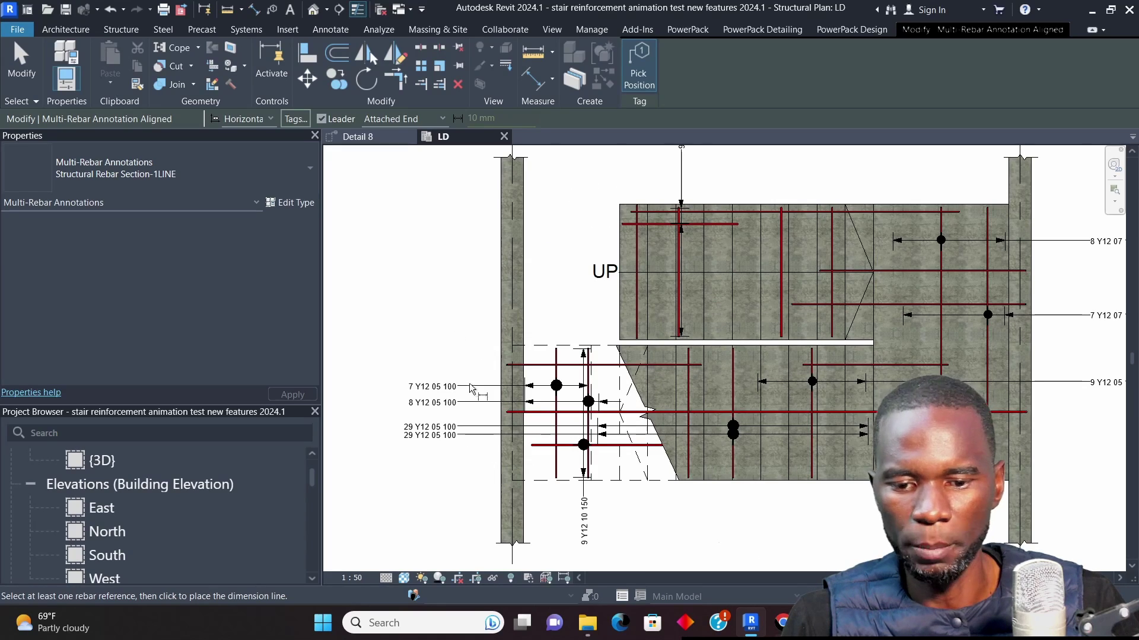
scroll(661, 263, up, 1)
scroll(624, 268, down, 2)
scroll(638, 254, up, 2)
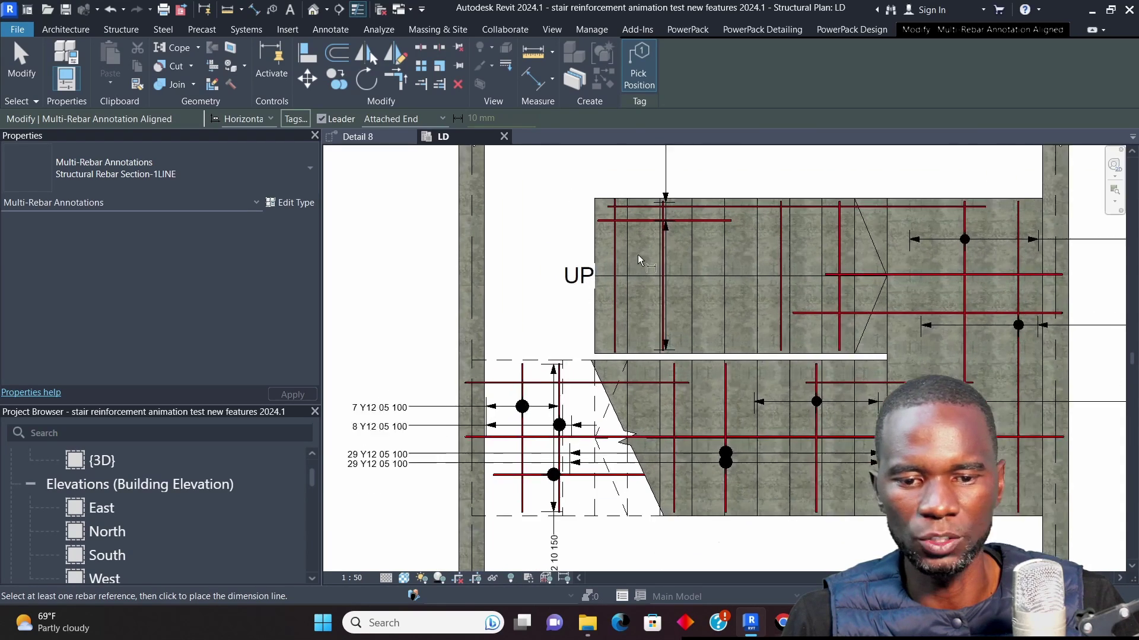
scroll(610, 255, down, 2)
scroll(596, 255, up, 2)
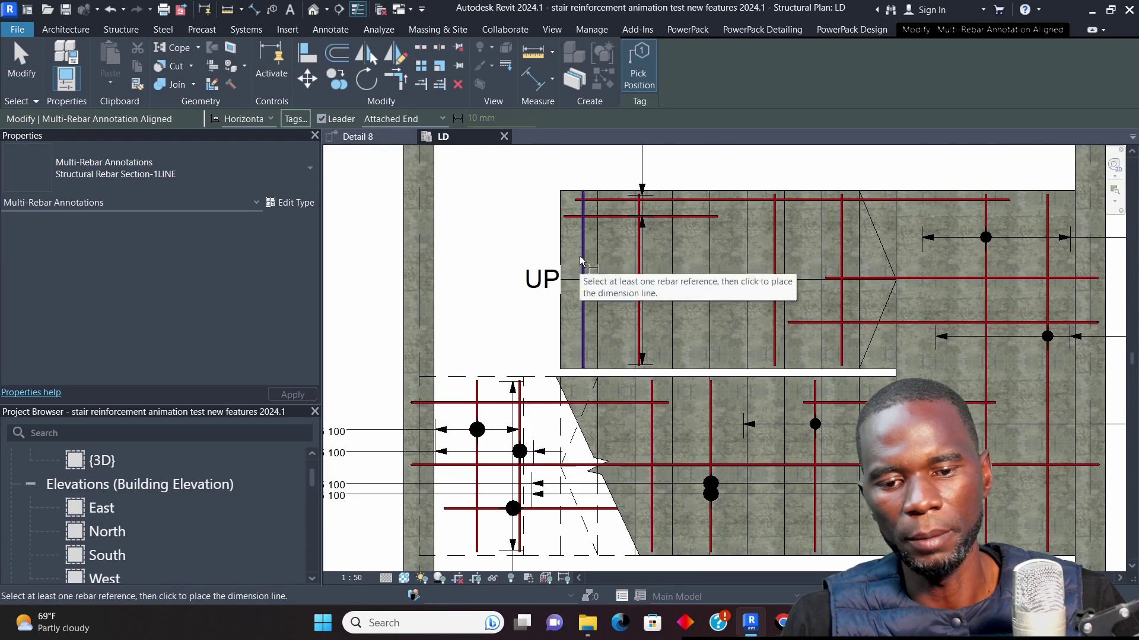
click(589, 255)
scroll(642, 252, down, 3)
scroll(485, 255, up, 3)
click(492, 244)
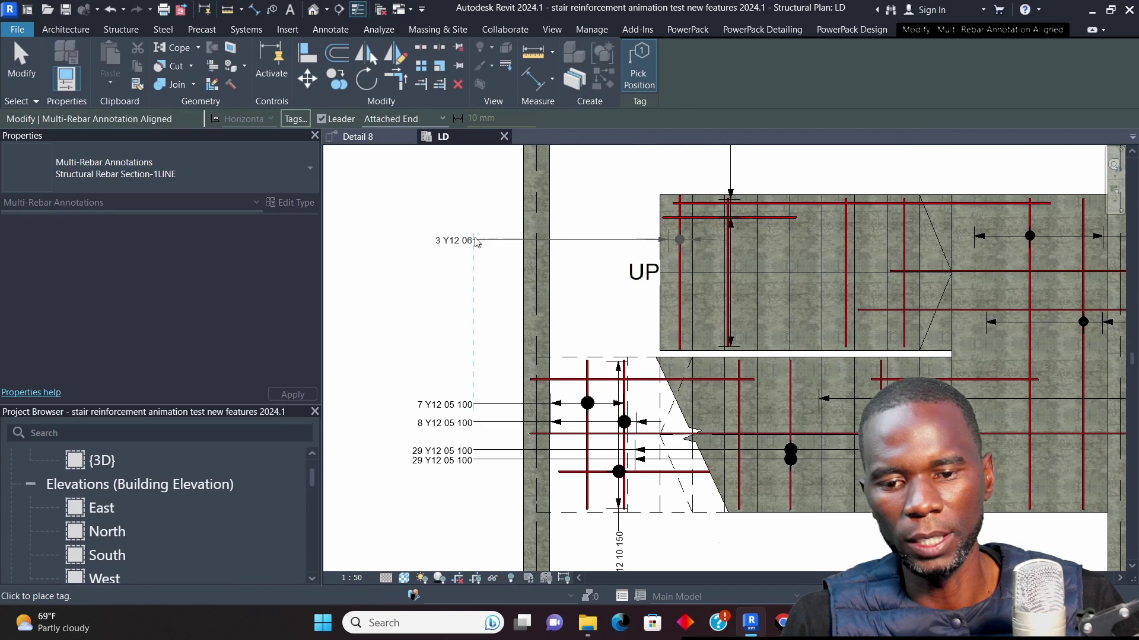
click(476, 242)
Annotate the bar set at the middle of the upper flight, placing its tag beyond the opposite beam below the 3 Y12 06 tag
click(849, 254)
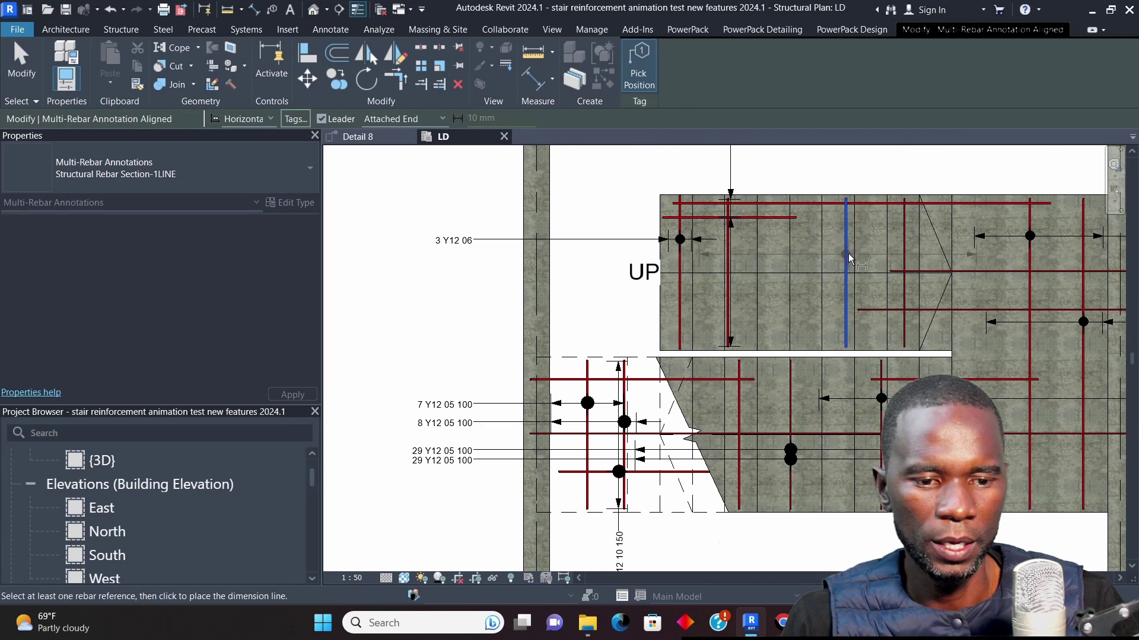
click(502, 304)
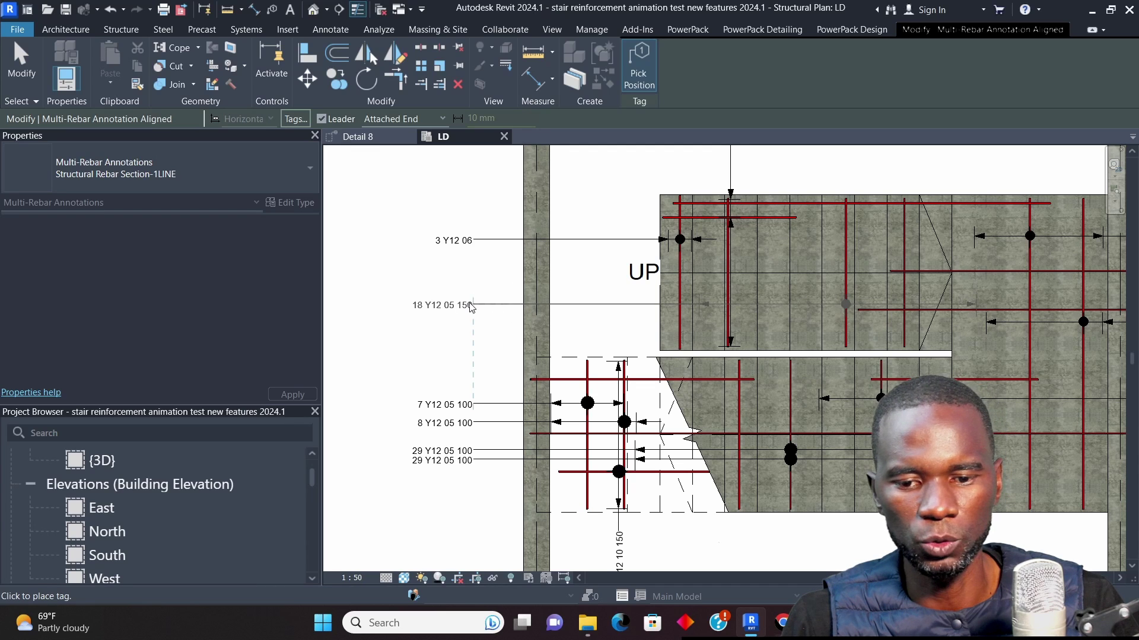
click(473, 305)
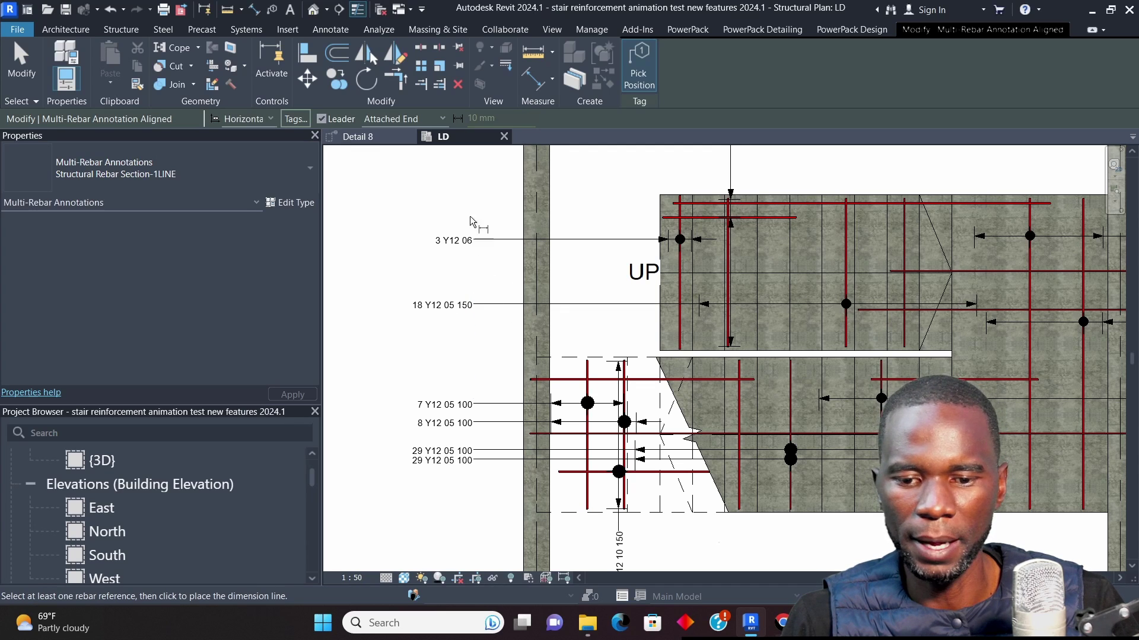
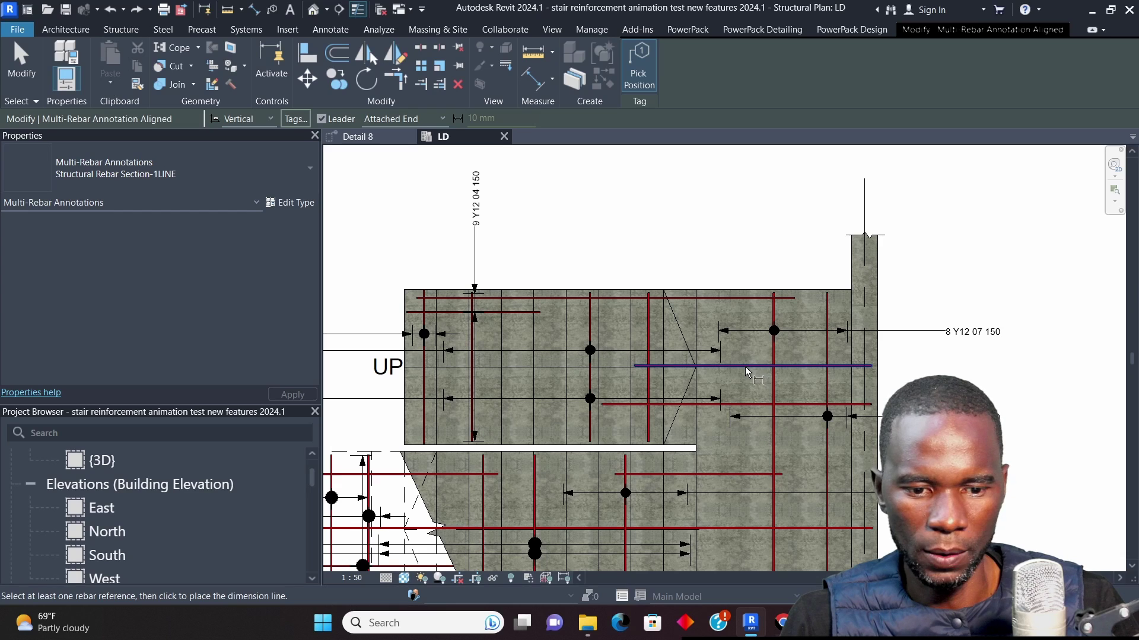
Annotate the longitudinal bar set running from the upper flight into the landing, placing a vertical tag above the landing edge
click(747, 372)
click(736, 284)
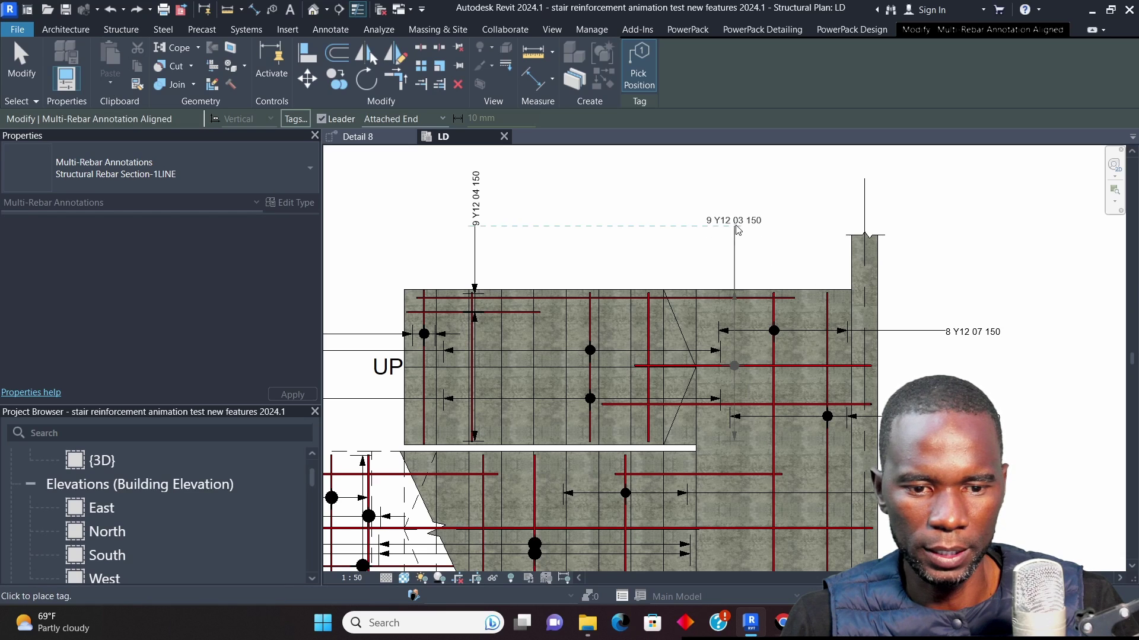
click(737, 224)
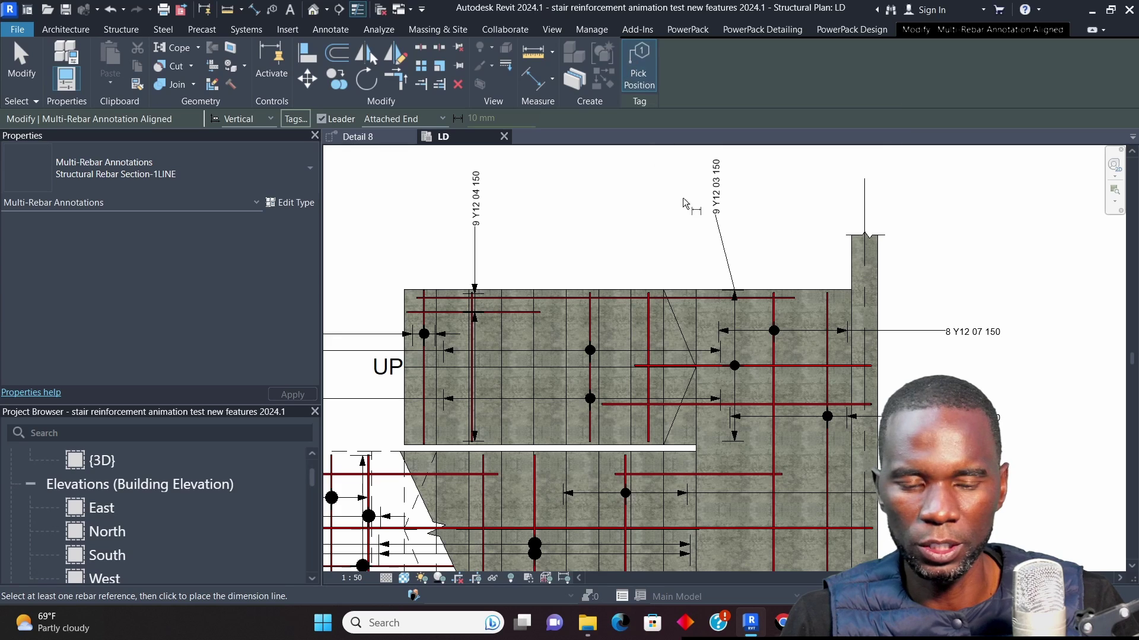
key(Escape)
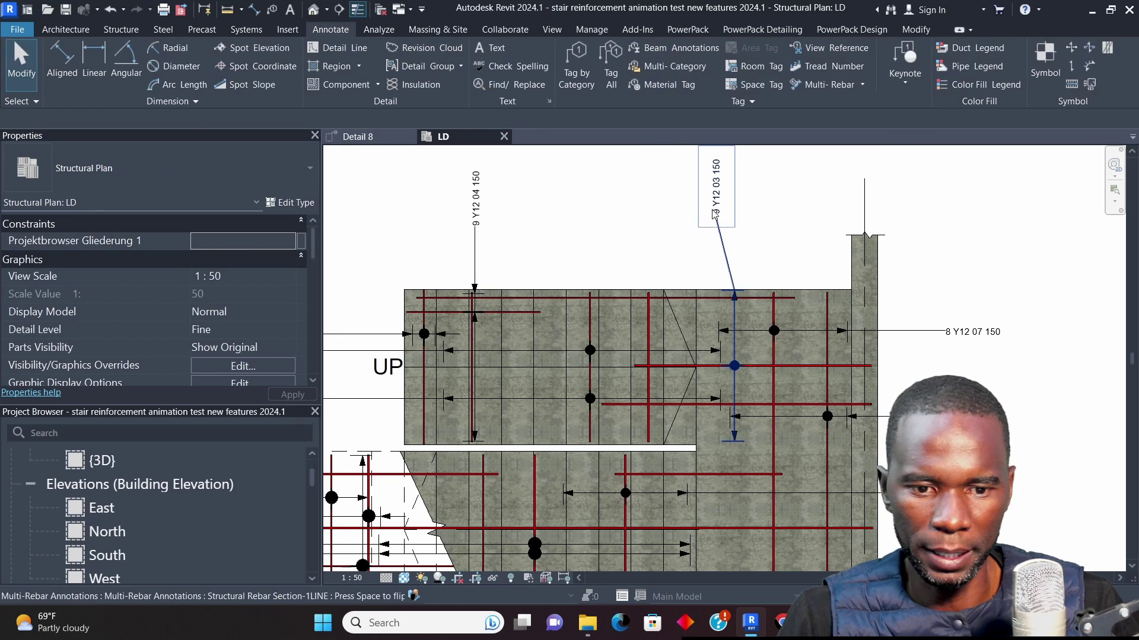
Move the 9 Y12 03 150 tag into line with its dimension line so the leader runs straight
click(720, 233)
click(633, 67)
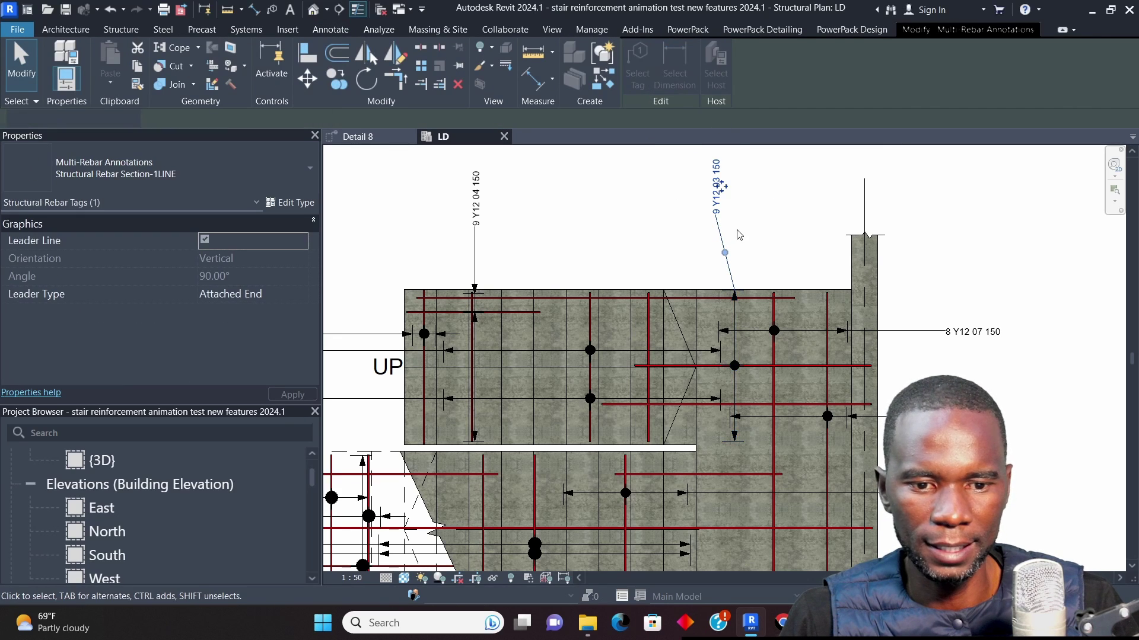
drag(726, 187, 738, 193)
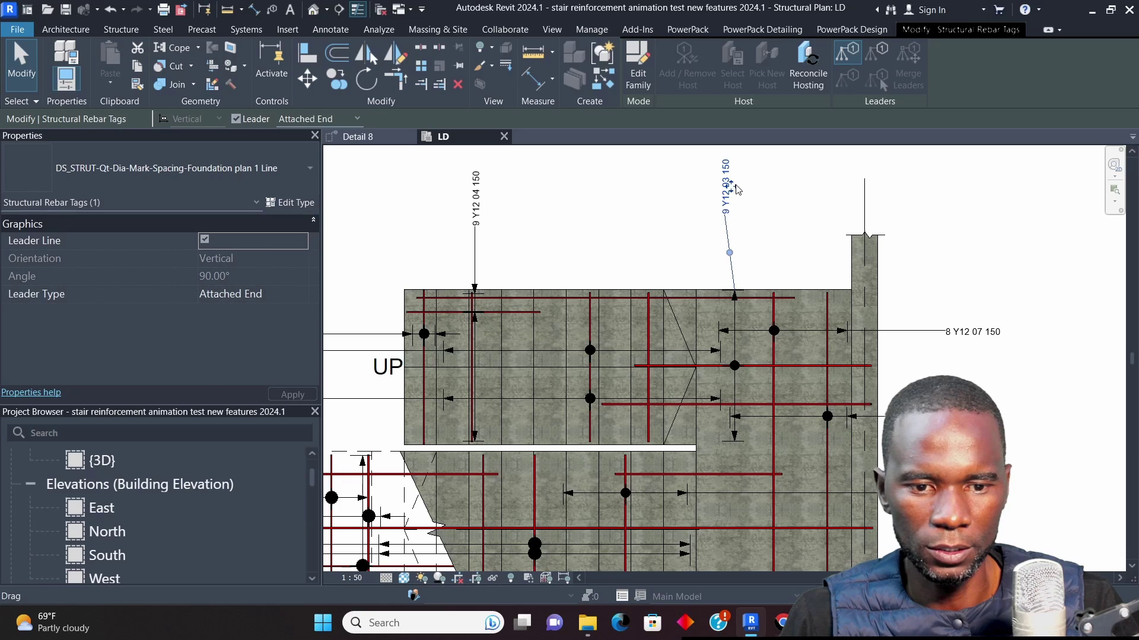
click(600, 243)
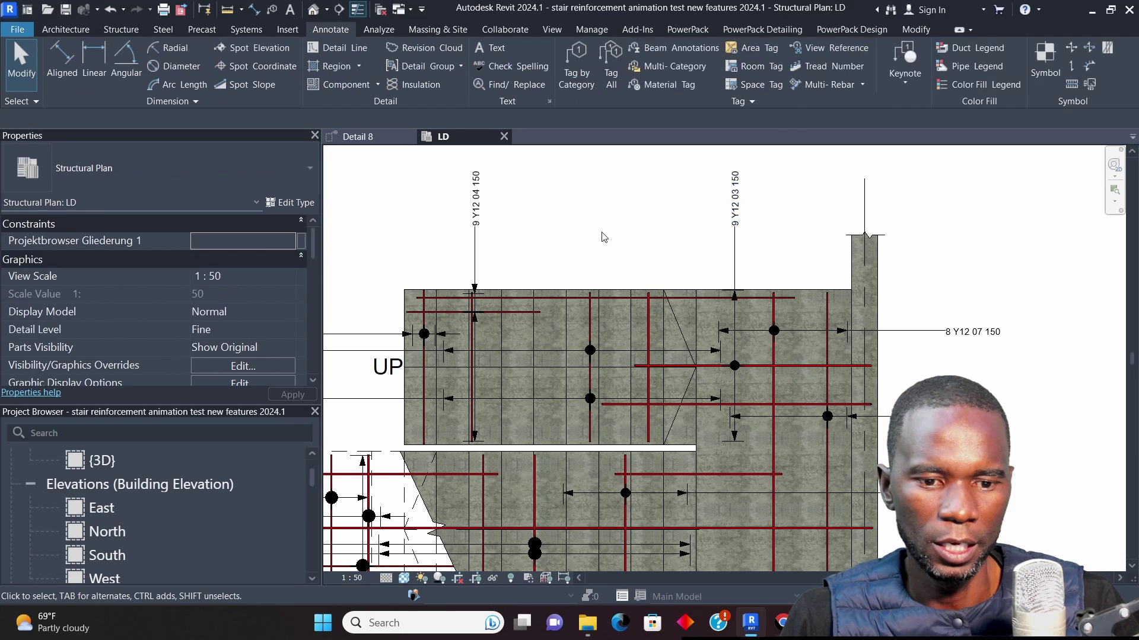
Add an aligned multi-rebar annotation to the short longitudinal bar set at the start of the upper flight, with a vertical tag above the stair
scroll(603, 238, up, 3)
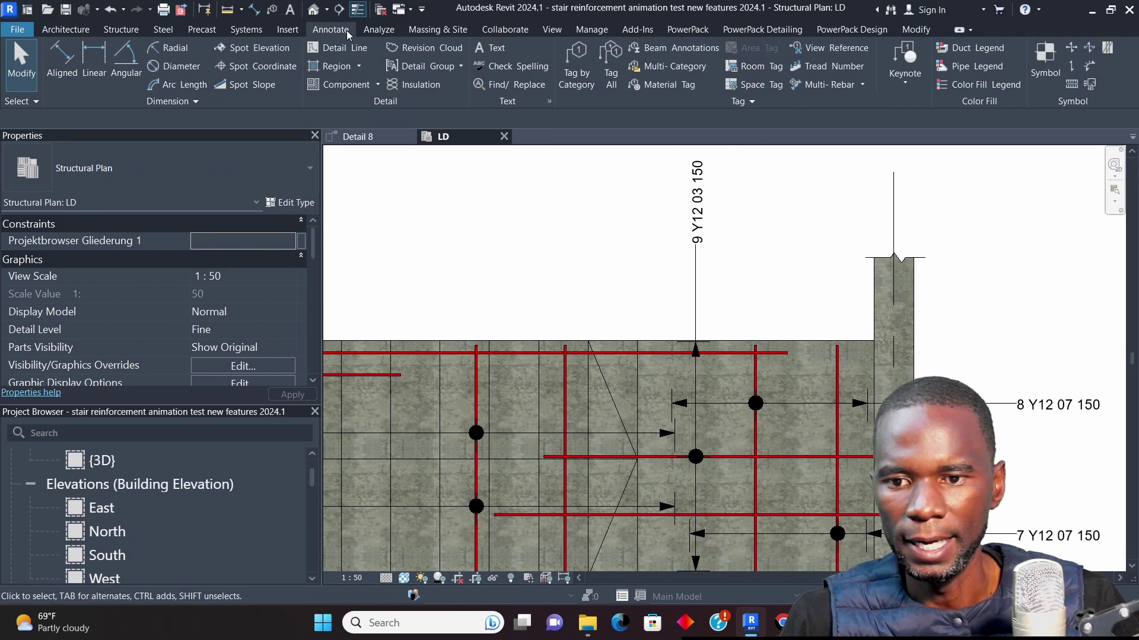
click(862, 84)
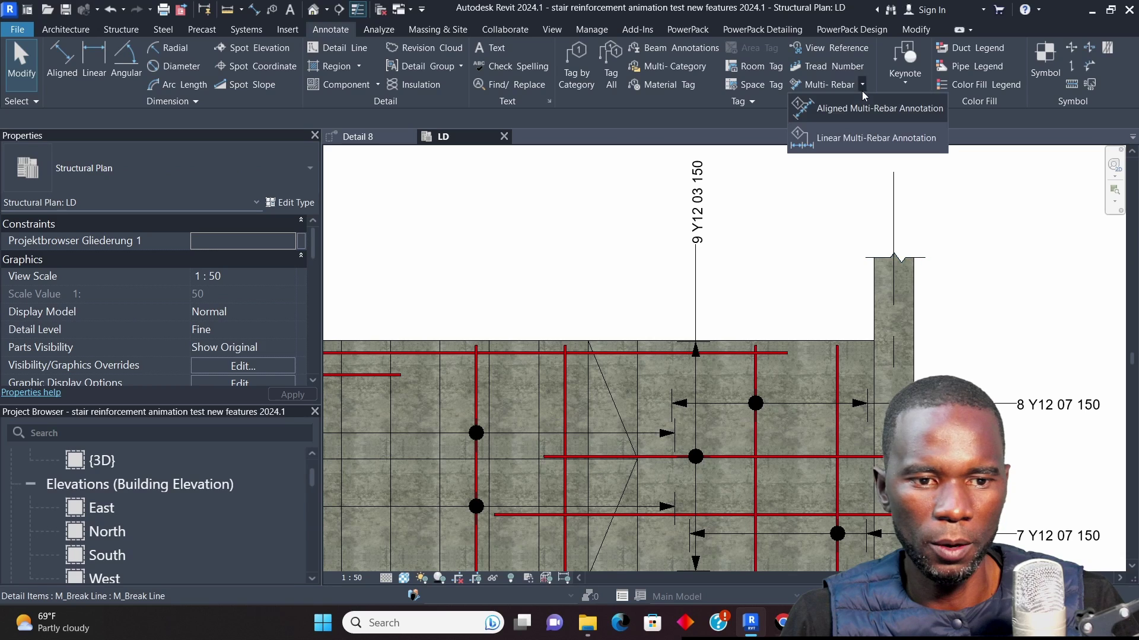
click(866, 113)
scroll(683, 197, down, 3)
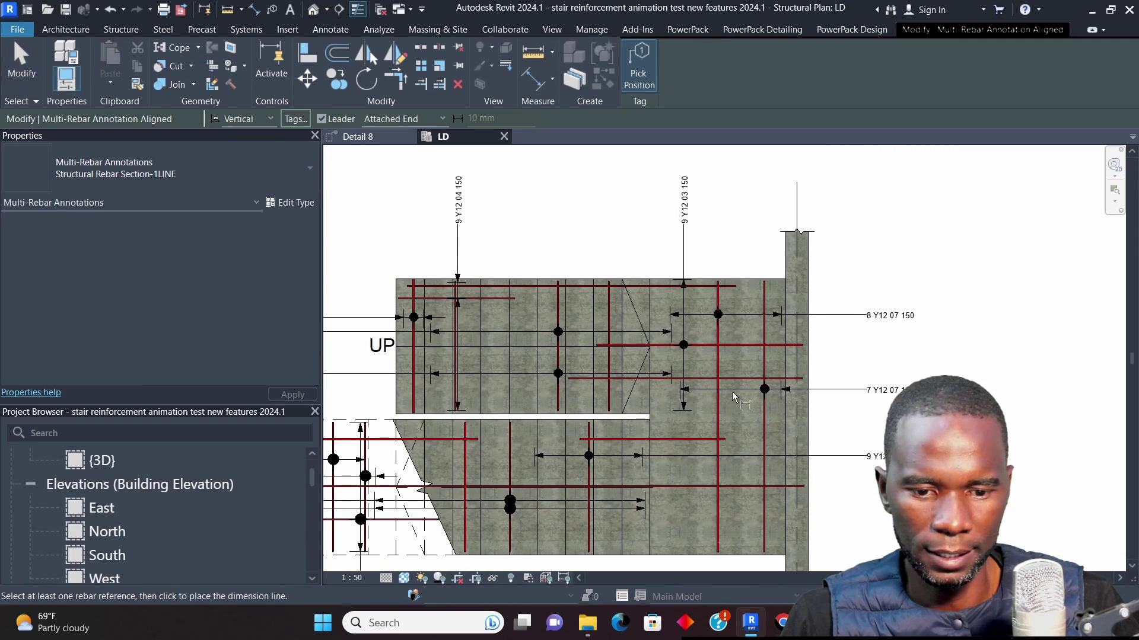
scroll(629, 451, up, 2)
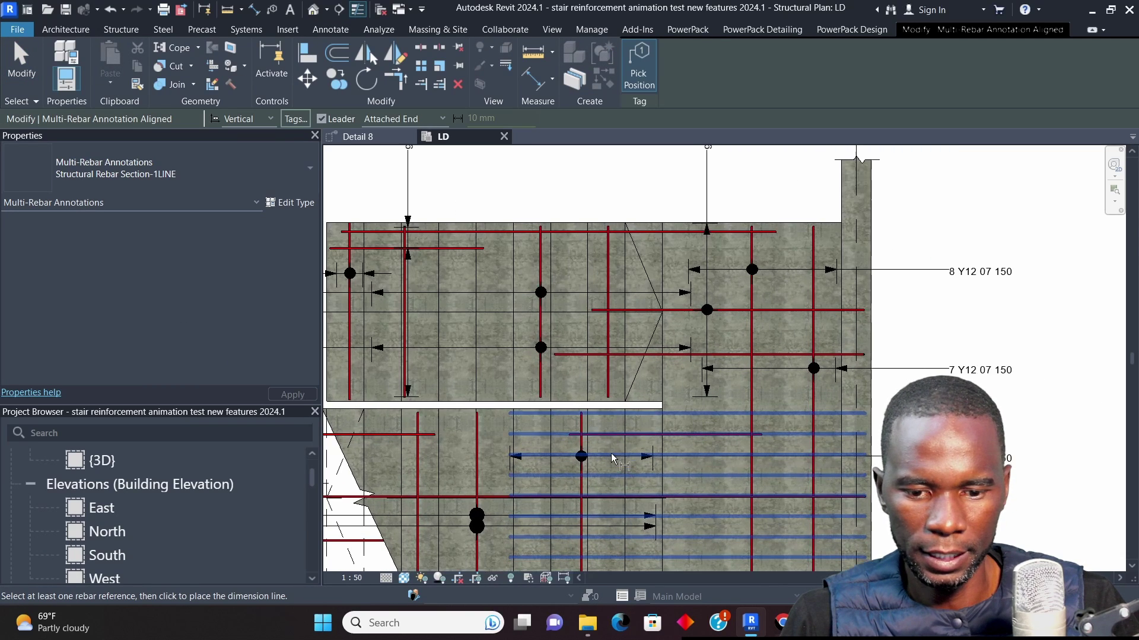
scroll(593, 315, down, 2)
scroll(519, 279, up, 1)
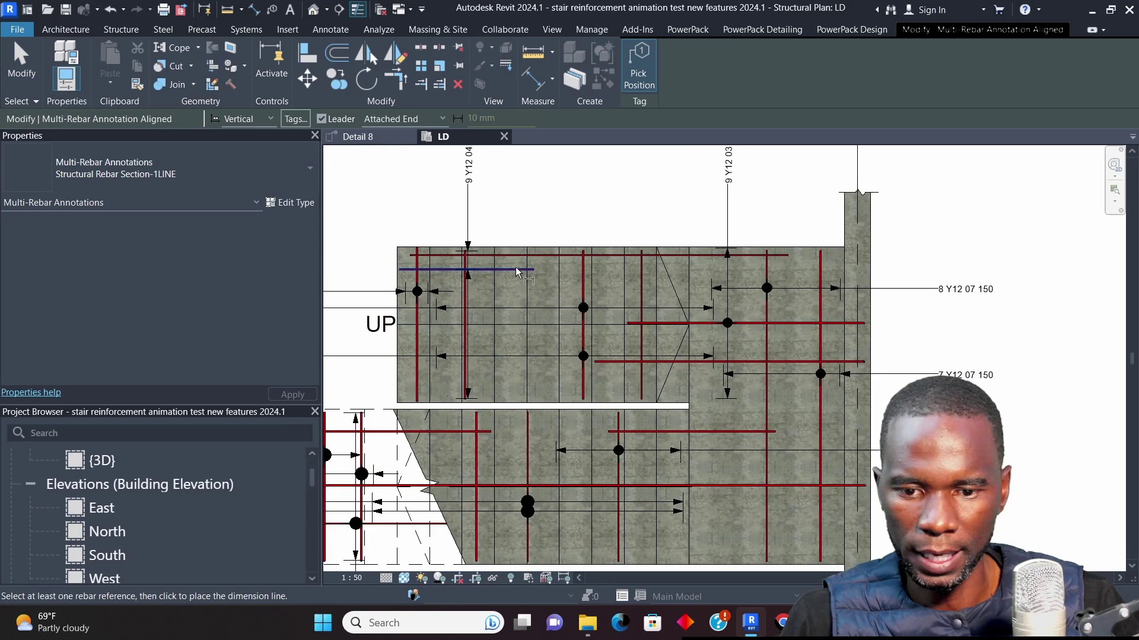
scroll(533, 282, down, 1)
scroll(544, 264, up, 3)
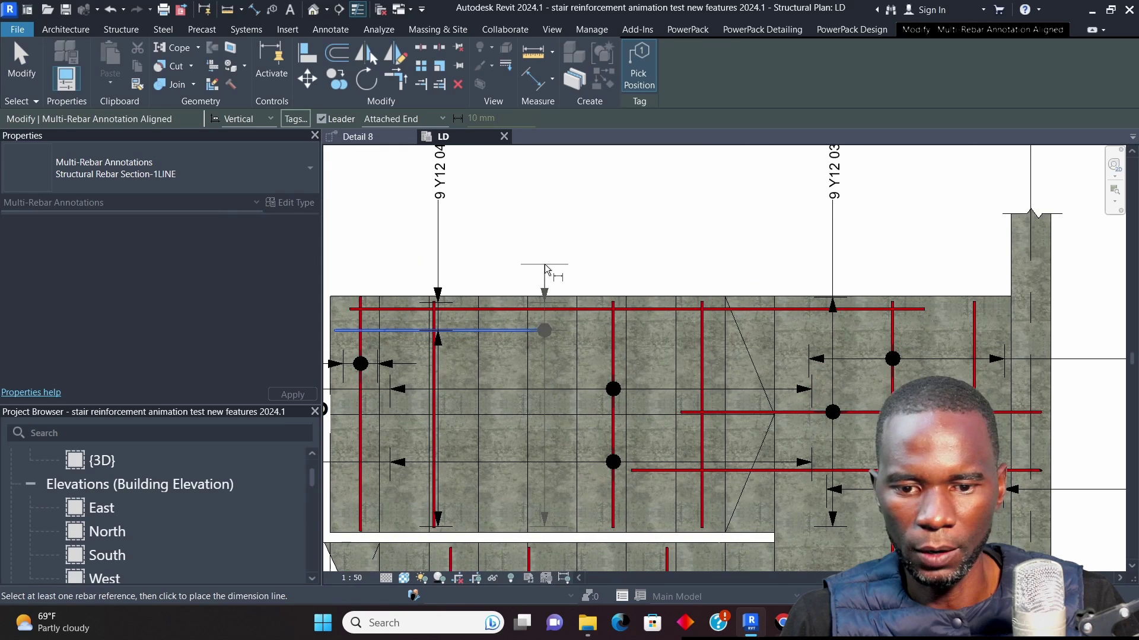
click(545, 263)
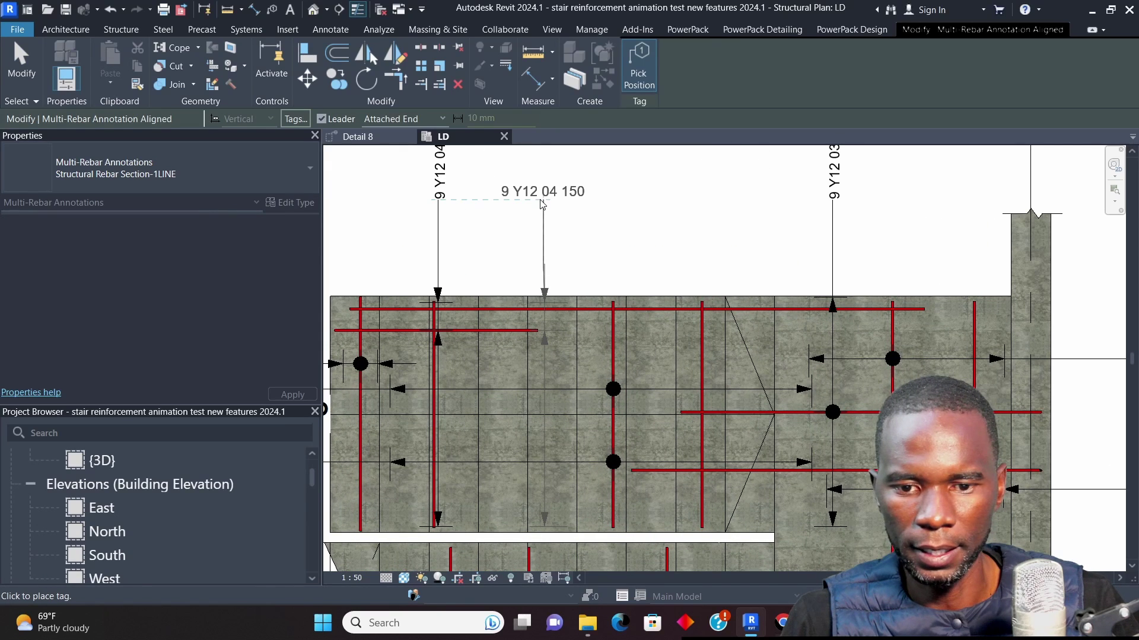
click(545, 206)
scroll(545, 207, down, 2)
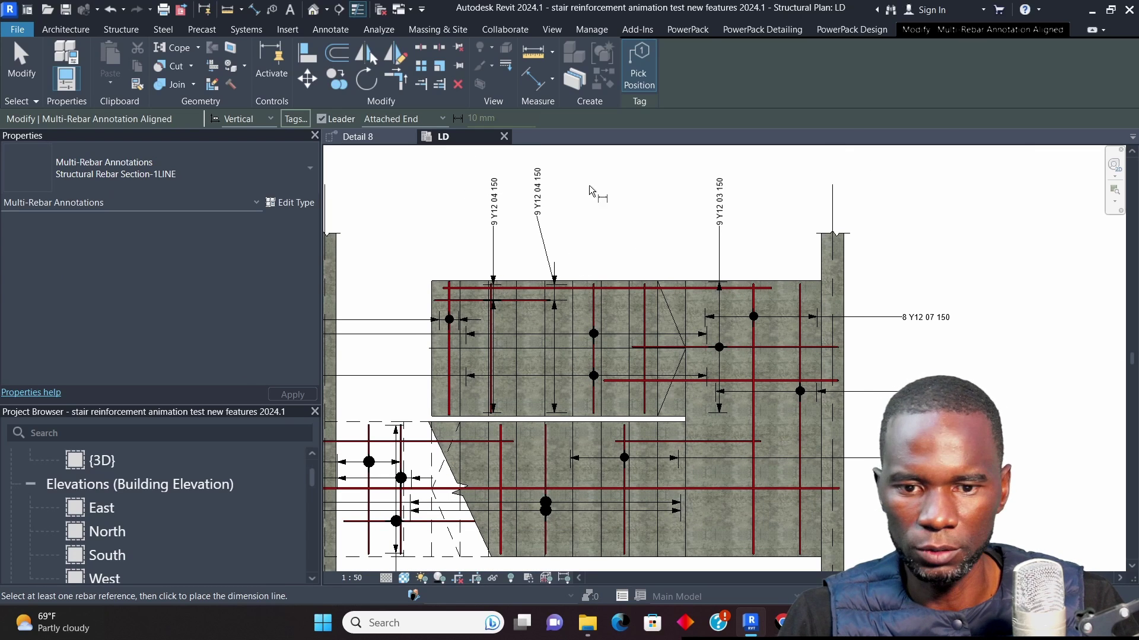
key(Escape)
Move the slanted 9 Y12 04 150 tag directly above its dimension line to straighten the leader
click(540, 199)
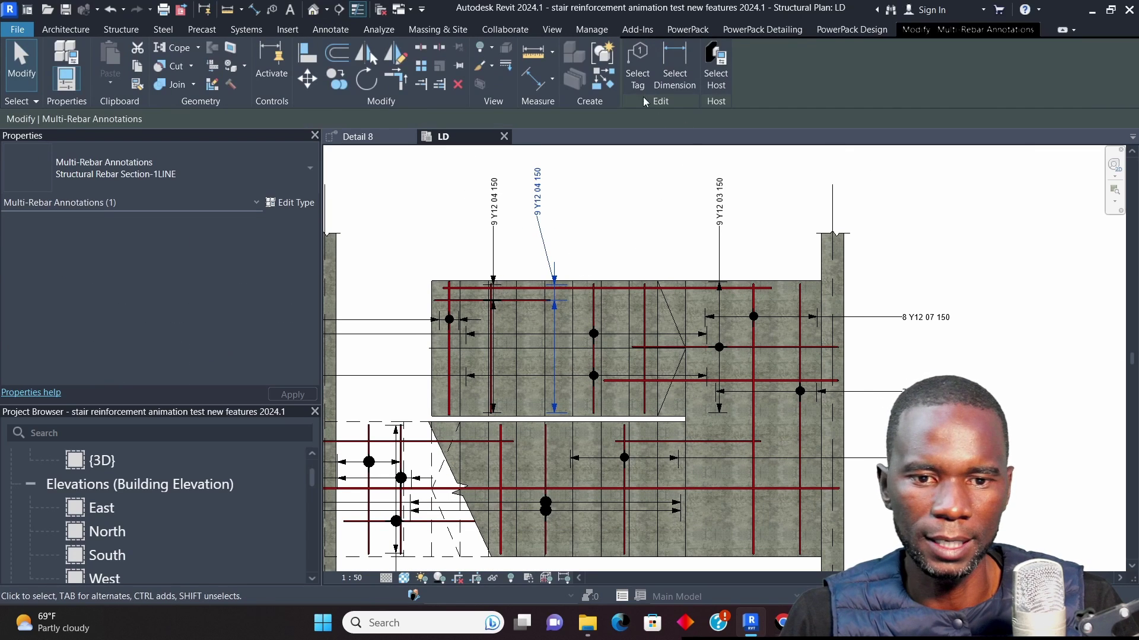
click(549, 193)
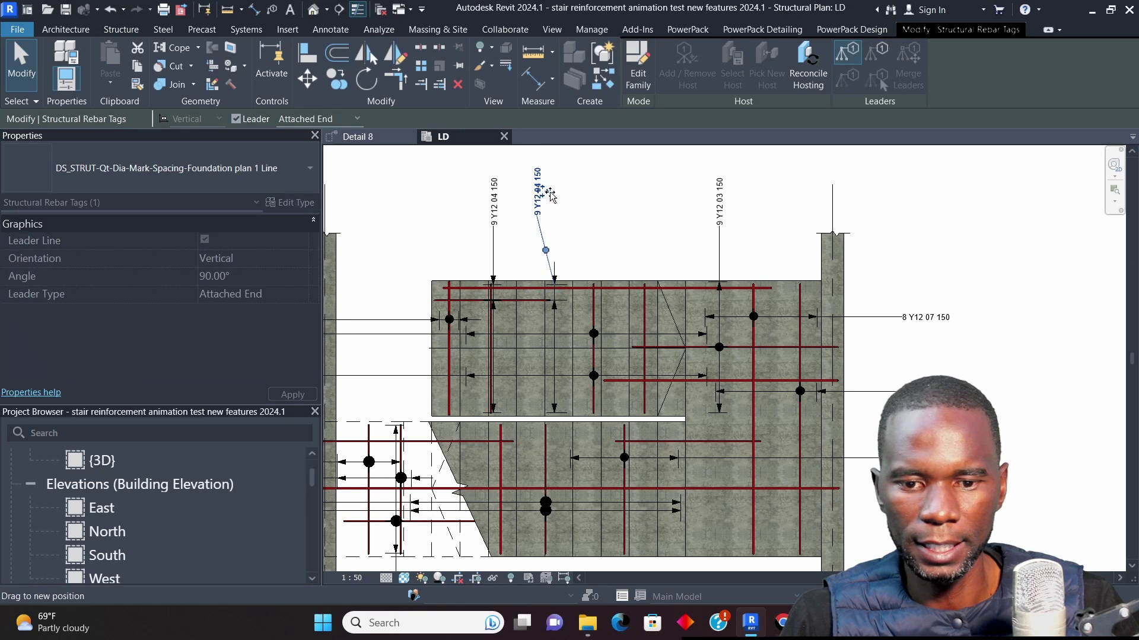
drag(549, 193, 569, 194)
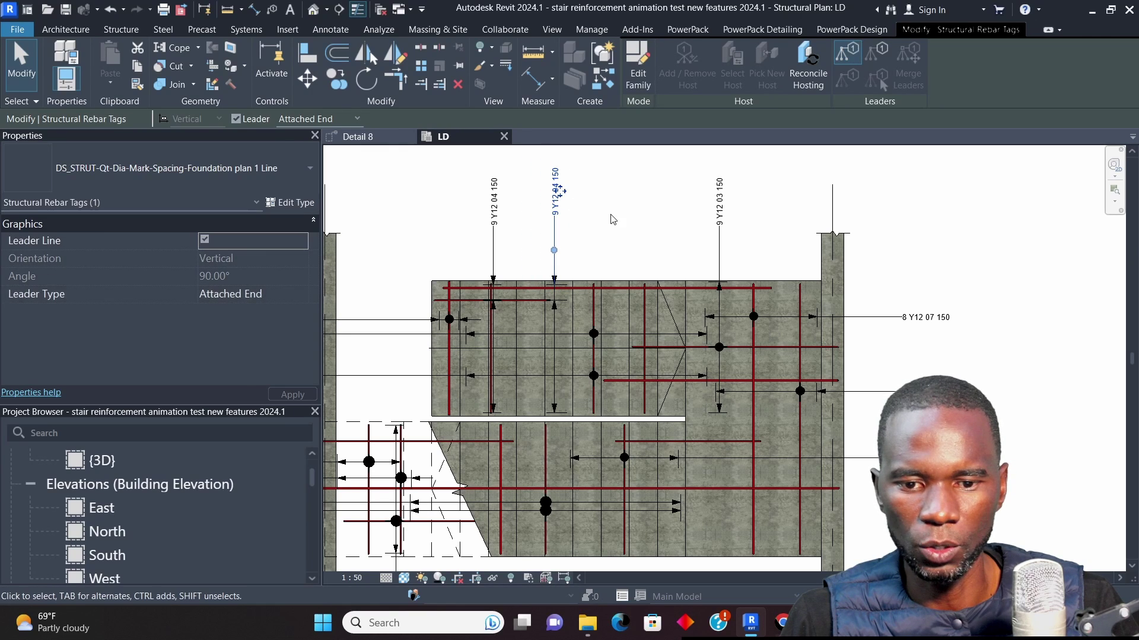
Select the tag of the second 9 Y12 04 150 annotation and move it level with the neighbouring 9 Y12 04 150 tag
click(610, 216)
click(560, 194)
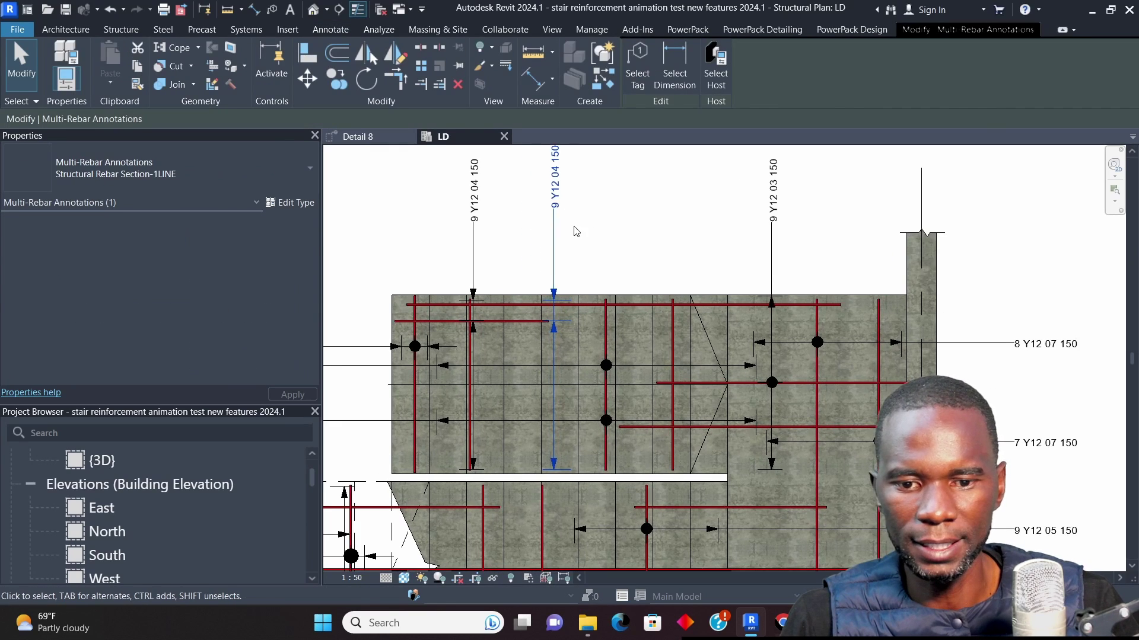
click(644, 66)
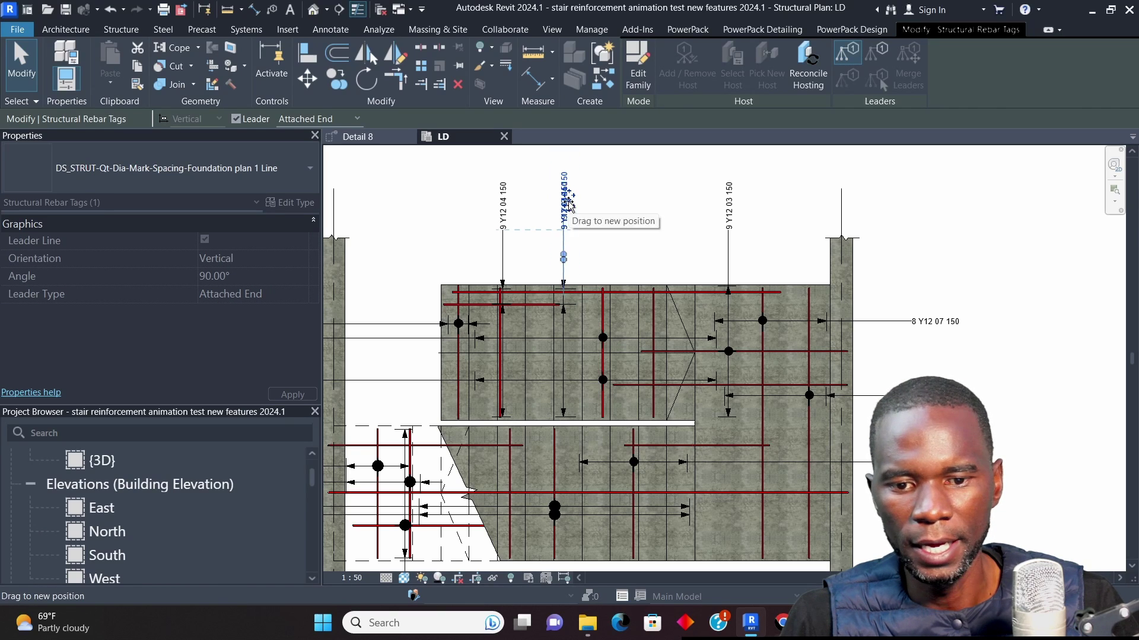
drag(568, 202, 571, 209)
key(Return)
scroll(813, 364, down, 2)
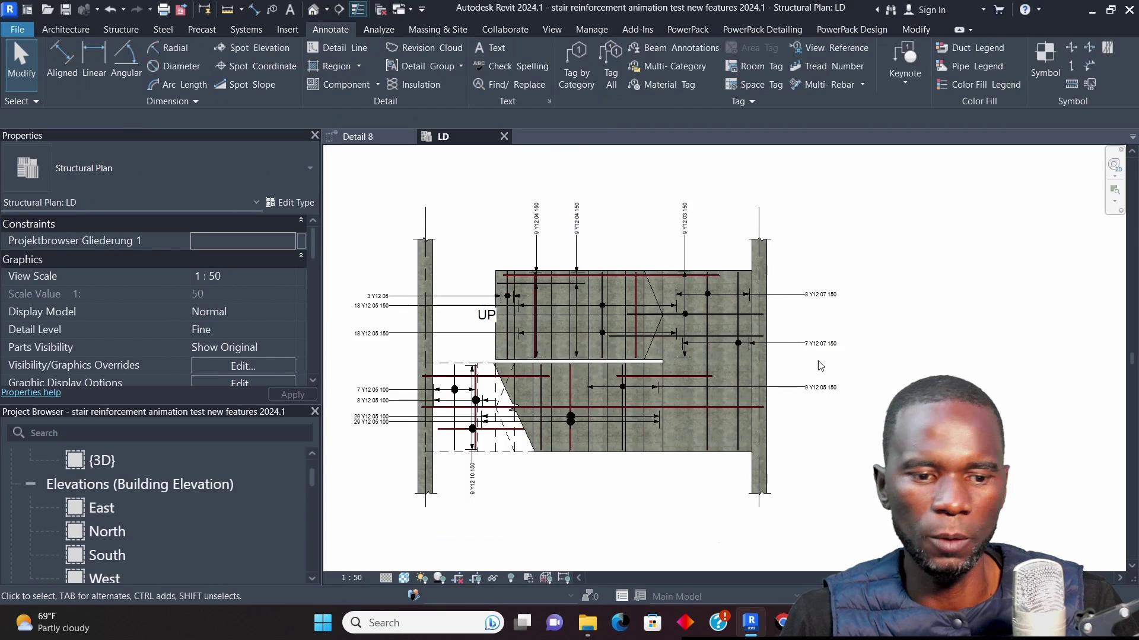
scroll(839, 330, up, 2)
click(686, 345)
key(Escape)
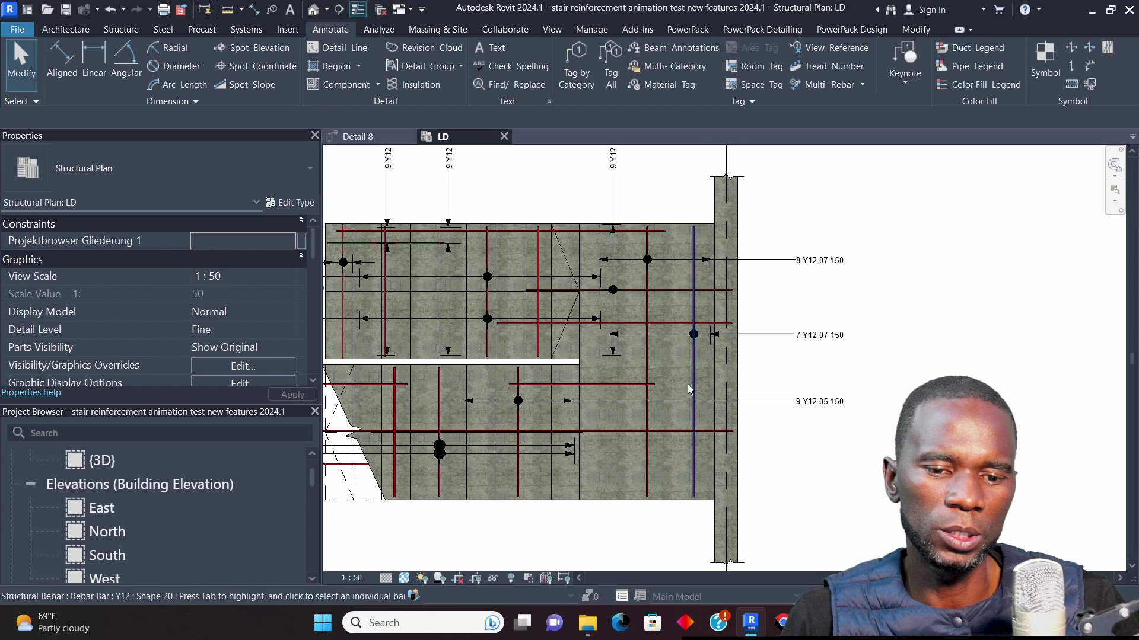
scroll(682, 379, down, 2)
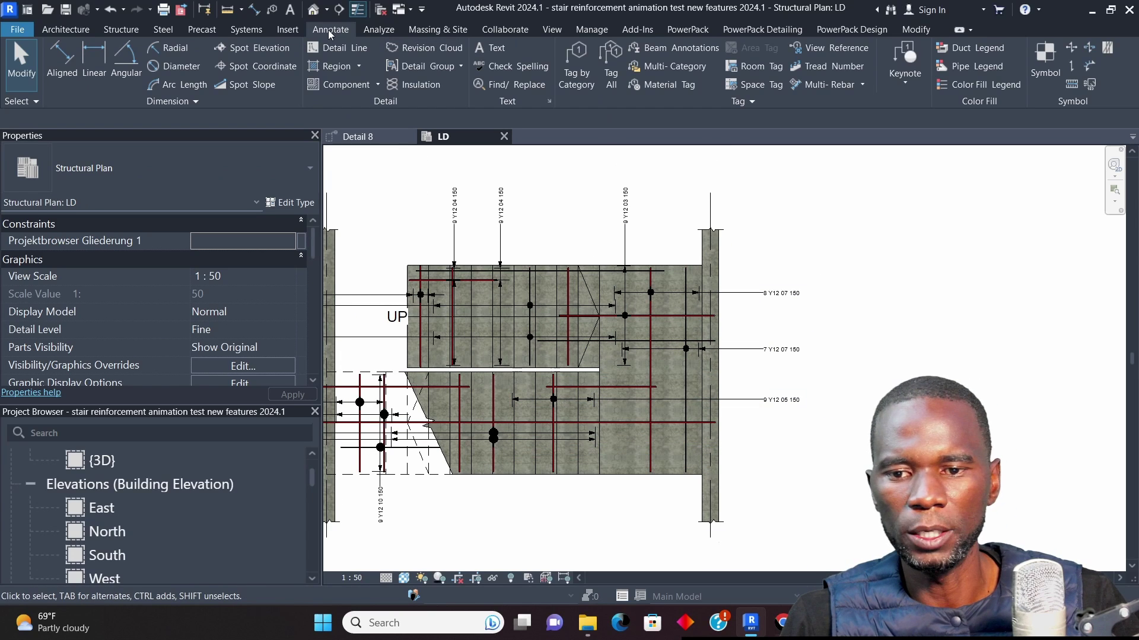
Start an aligned multi-rebar annotation with Pick Position turned off and the leader length set to 15 mm
click(862, 84)
click(856, 109)
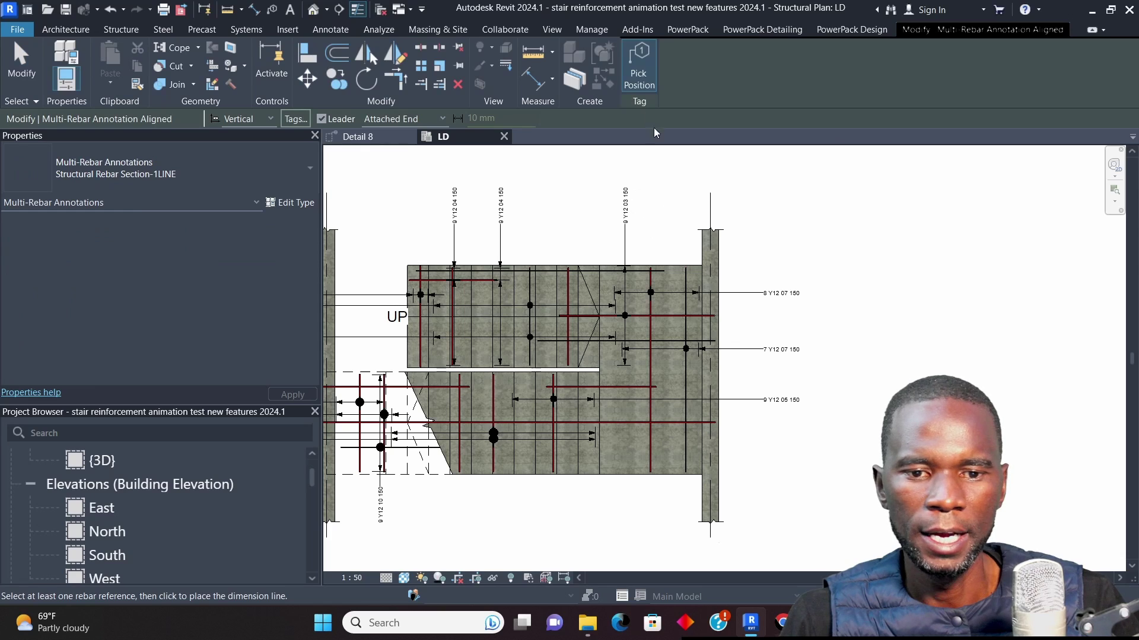
click(639, 66)
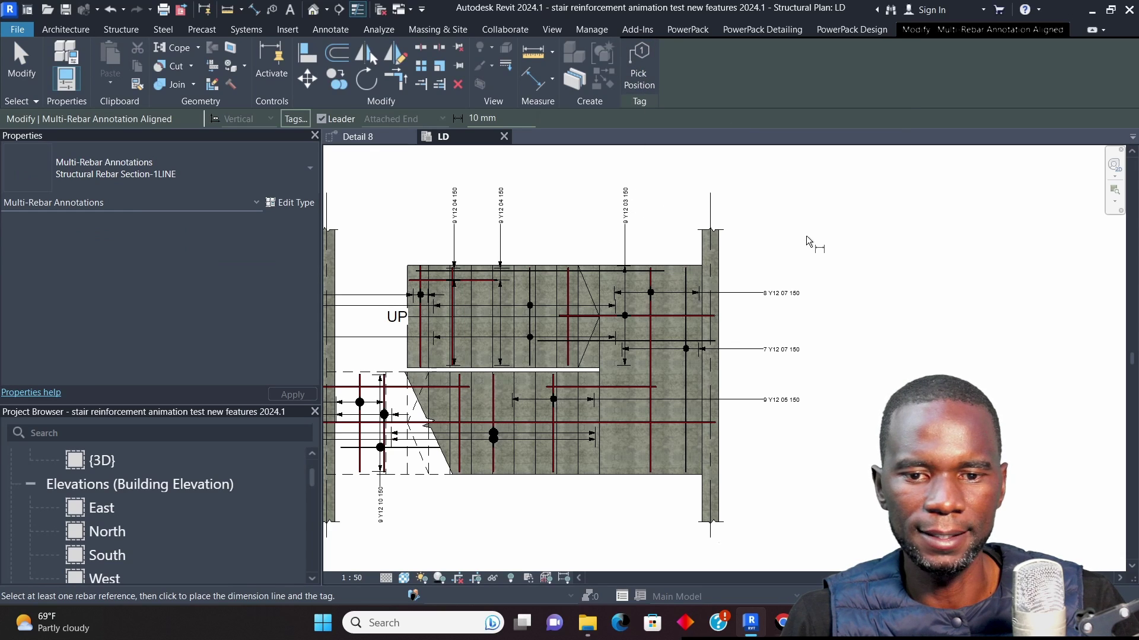
drag(501, 118, 466, 117)
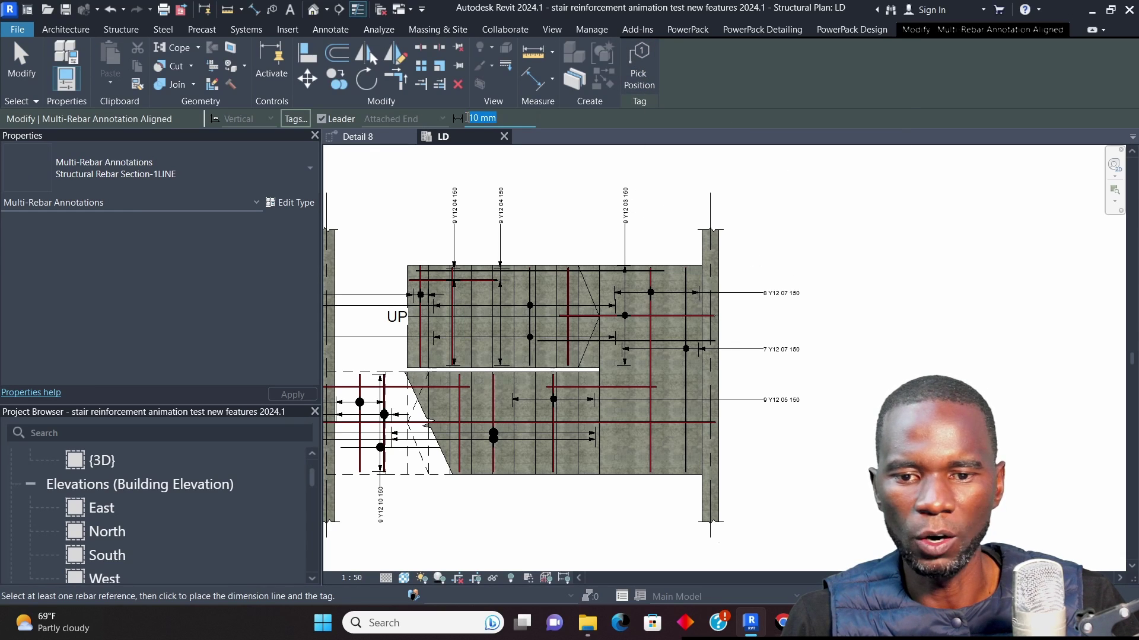
text(1)
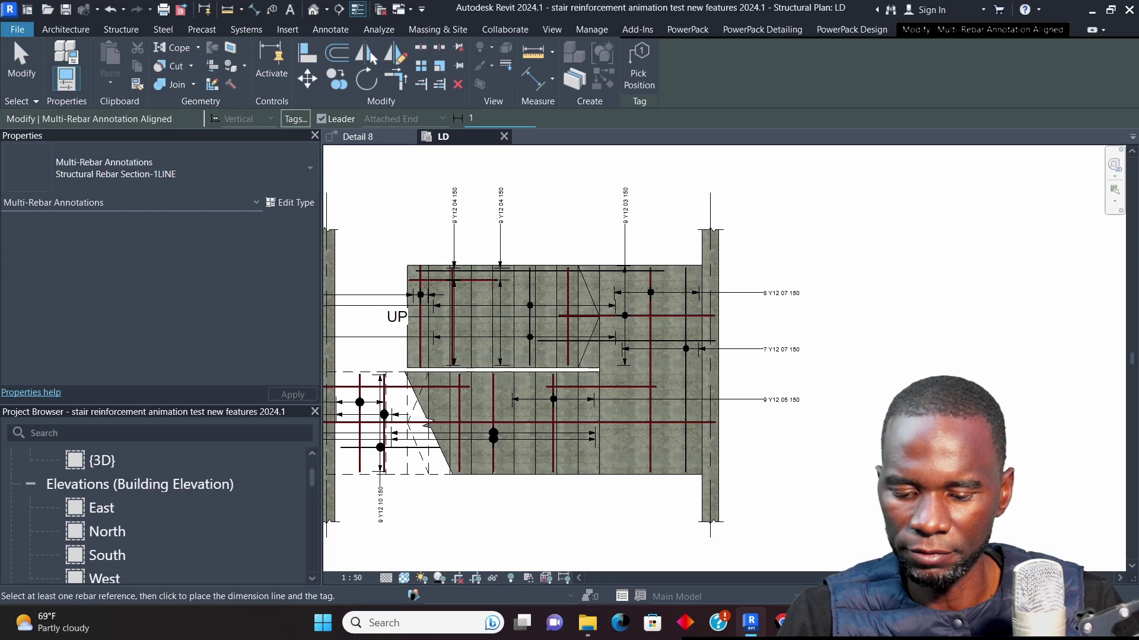
Annotate the long longitudinal bar set running through the lower flight into the landing, placing its vertical tag below the landing
scroll(695, 300, down, 2)
scroll(695, 375, up, 4)
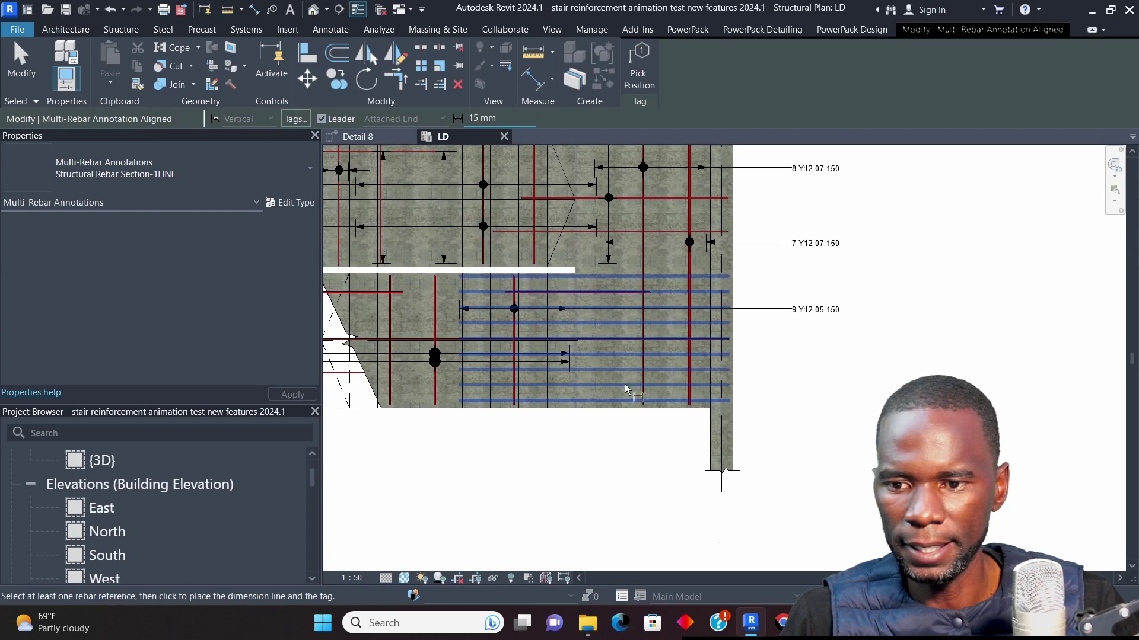
scroll(624, 383, down, 1)
scroll(541, 432, down, 2)
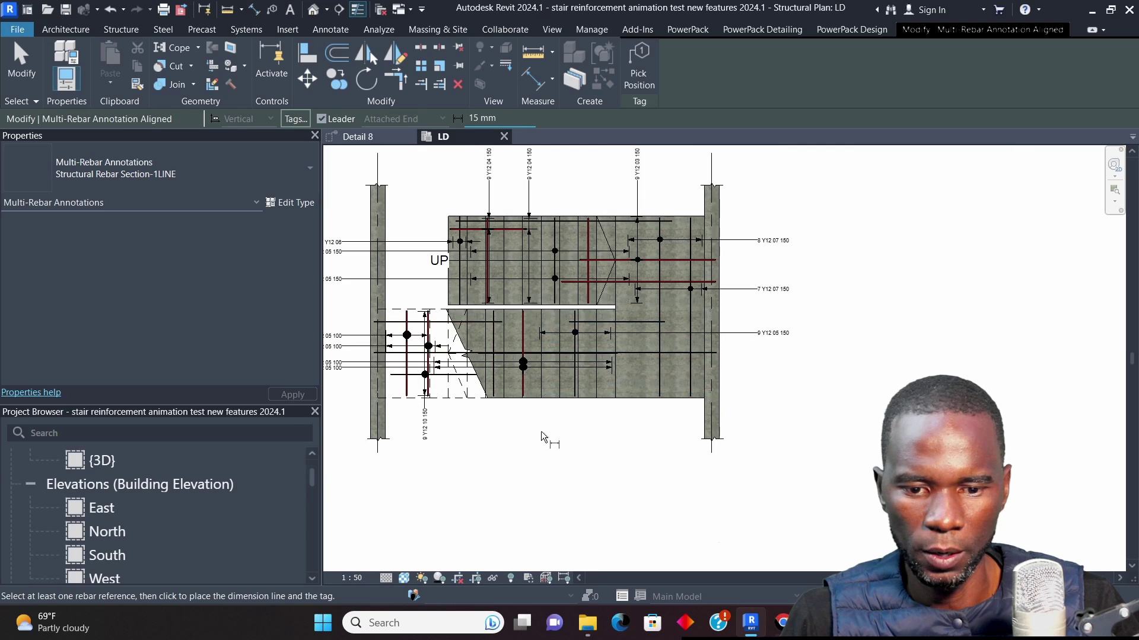
scroll(637, 382, up, 4)
scroll(741, 278, down, 2)
scroll(742, 274, up, 3)
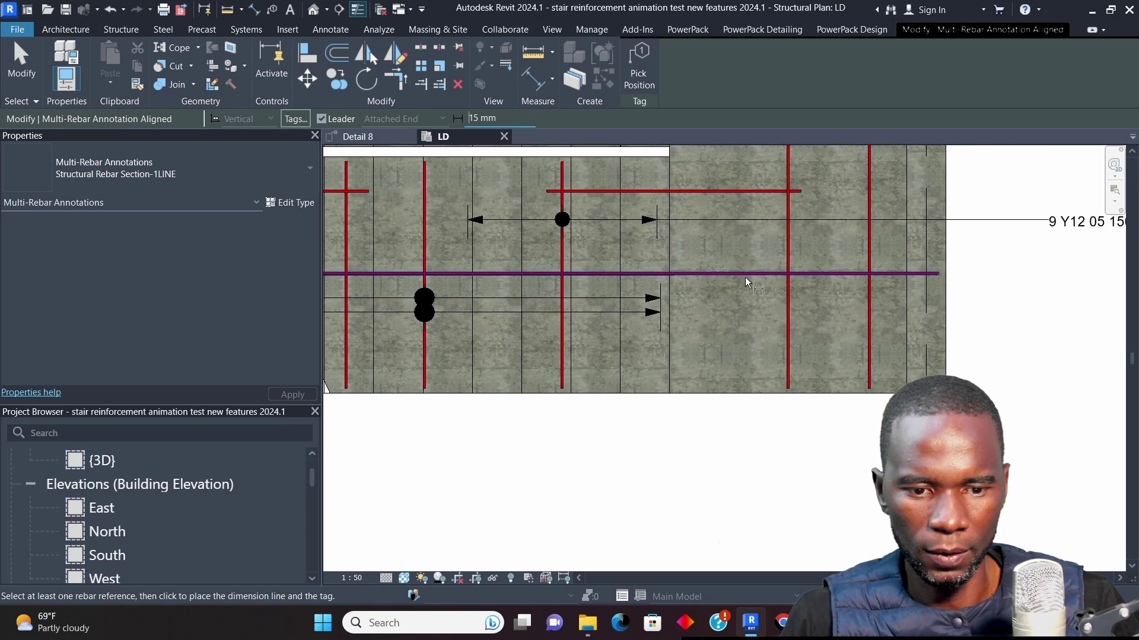
click(745, 274)
scroll(744, 302, down, 2)
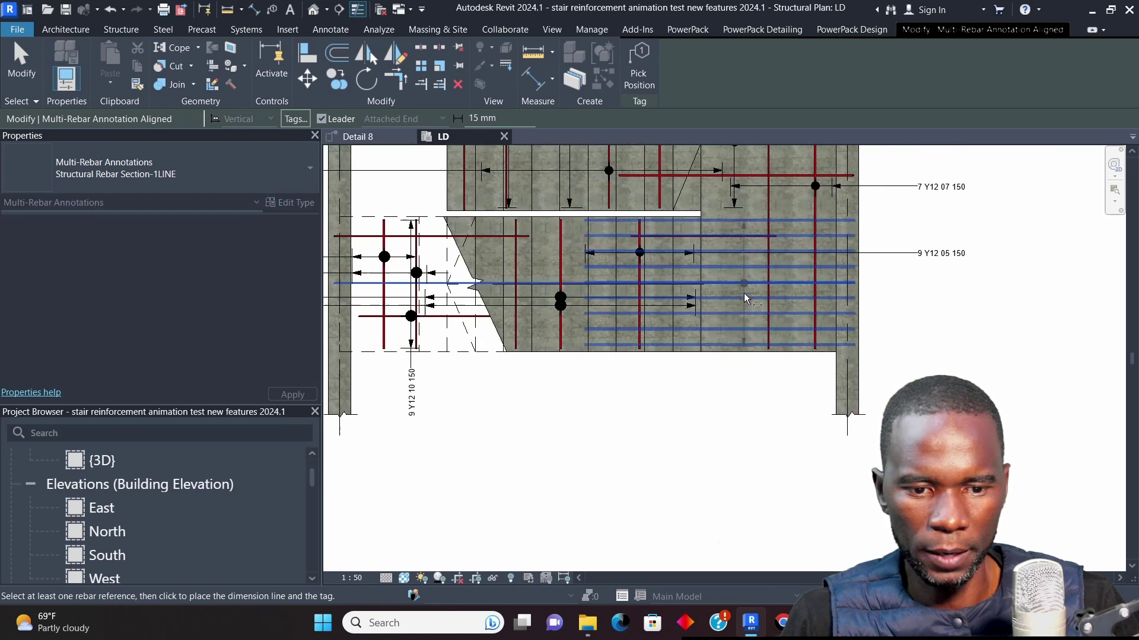
click(734, 426)
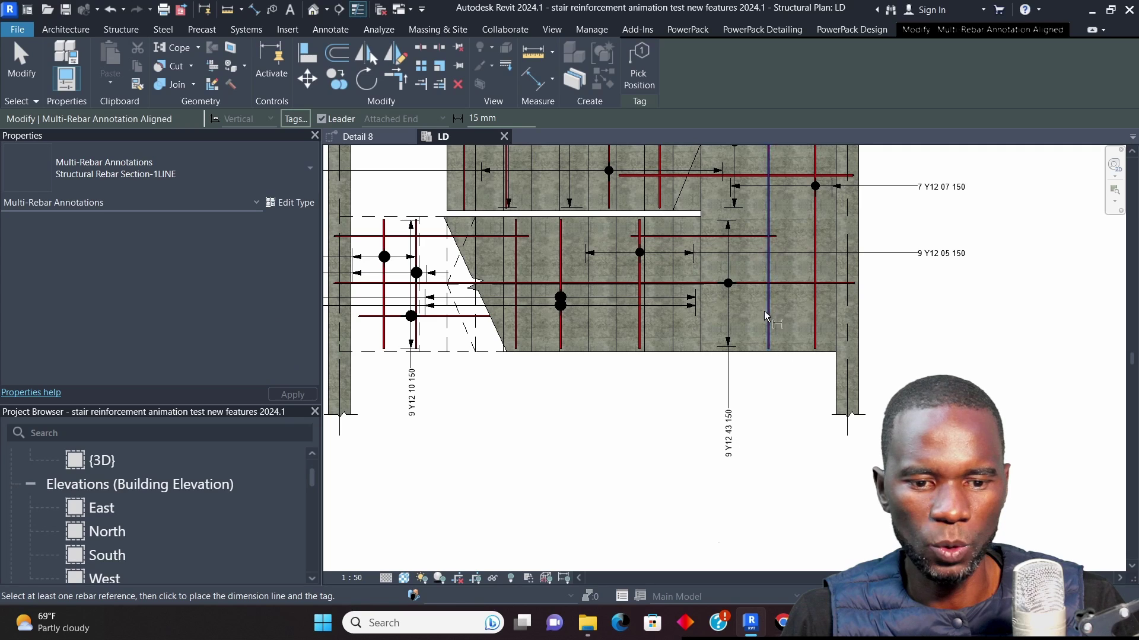
scroll(664, 410, down, 2)
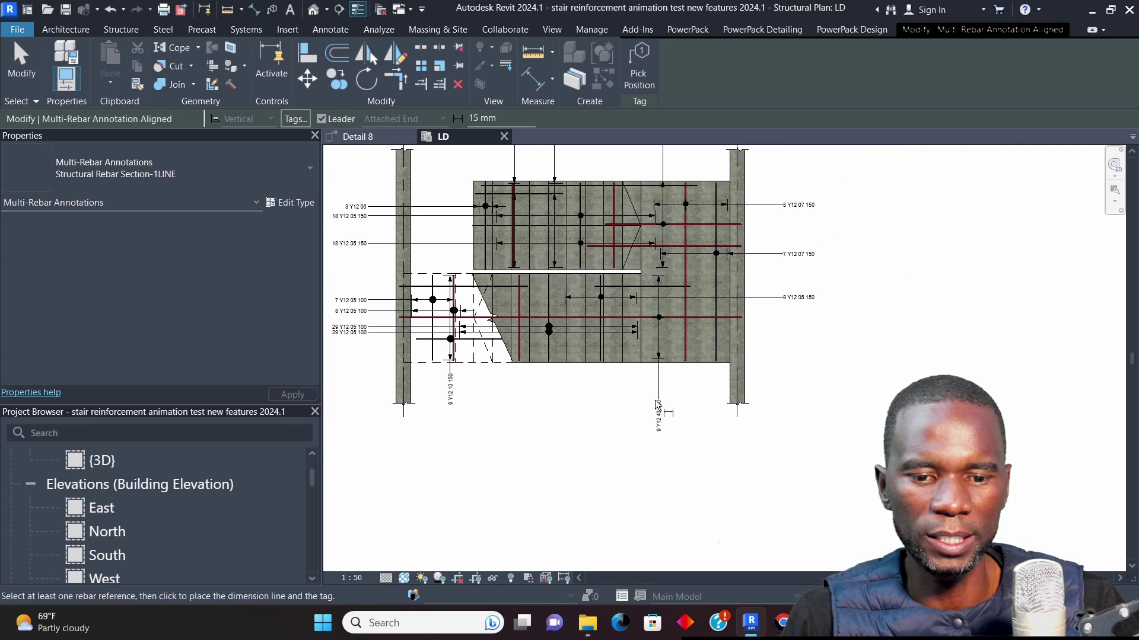
Annotate the short longitudinal bar set crossing the lower flight's break line, with its tag below the stair, and end the annotation command
scroll(656, 401, up, 3)
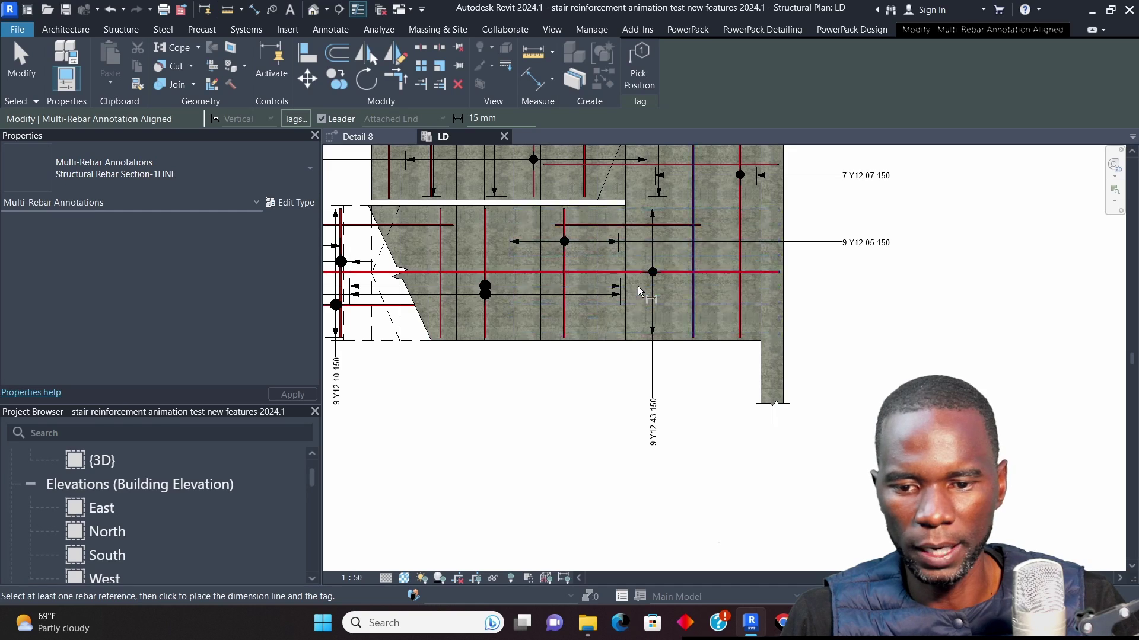
scroll(638, 286, down, 2)
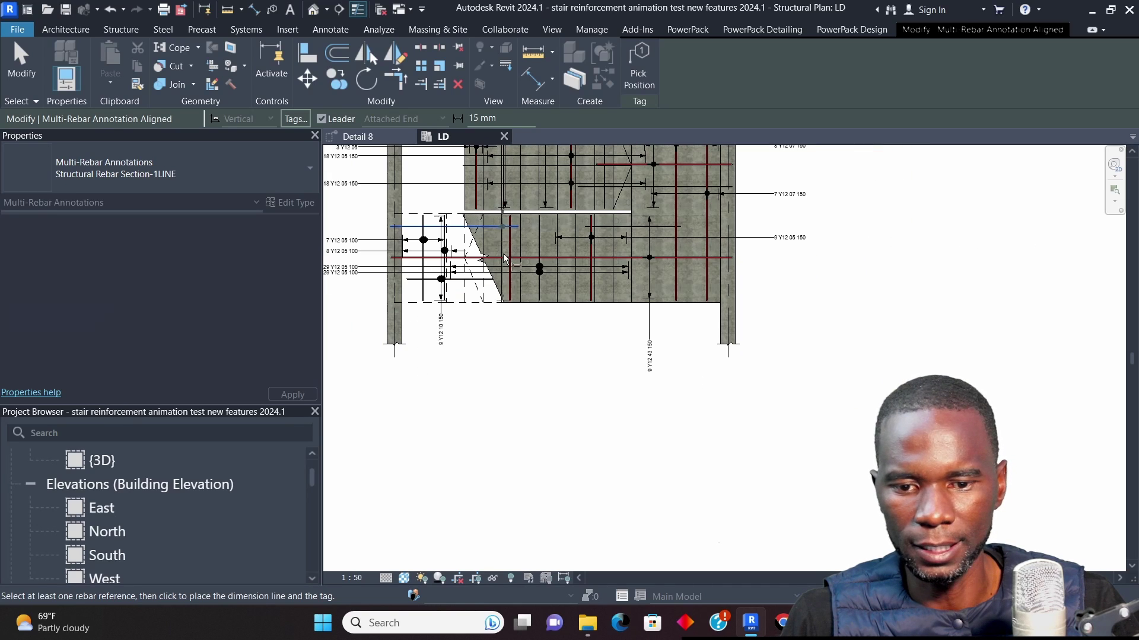
click(504, 258)
click(502, 339)
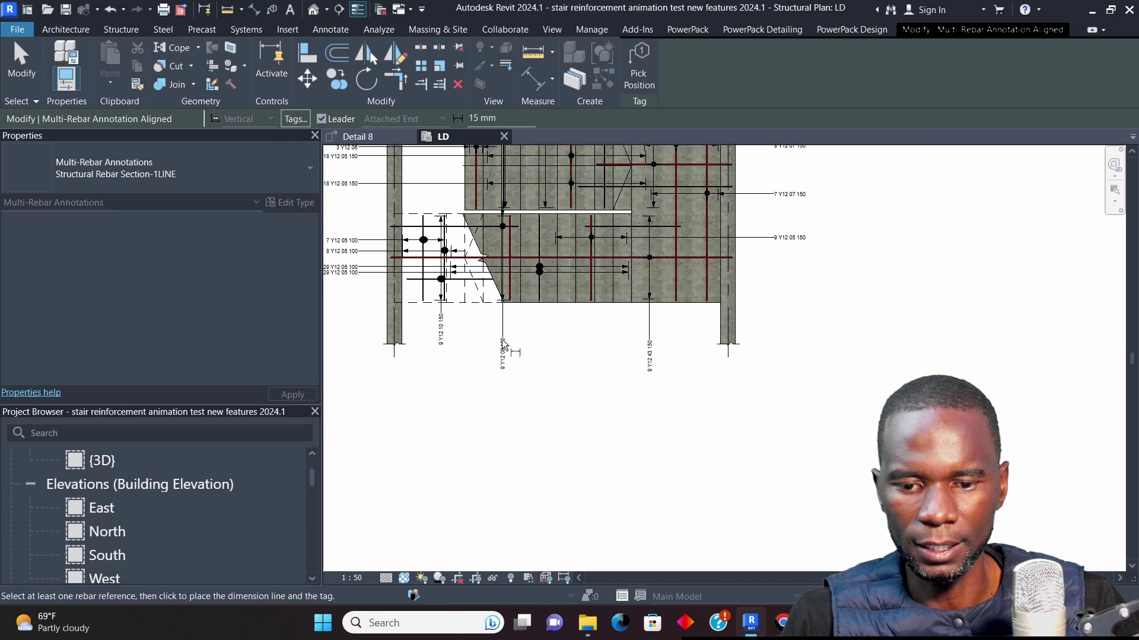
scroll(502, 337, up, 3)
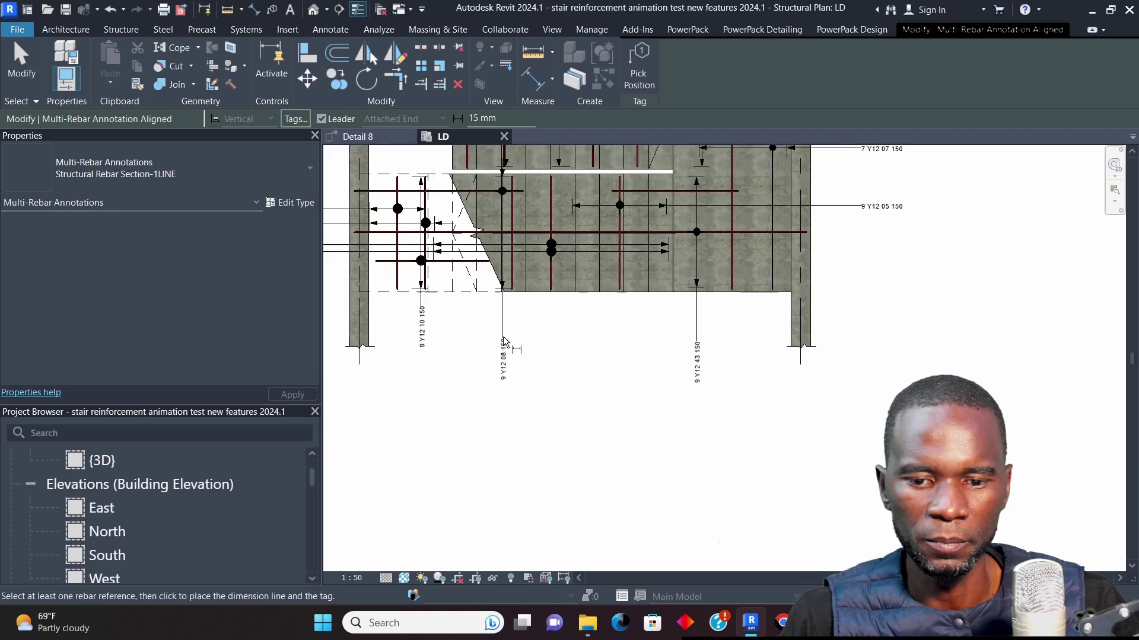
click(27, 73)
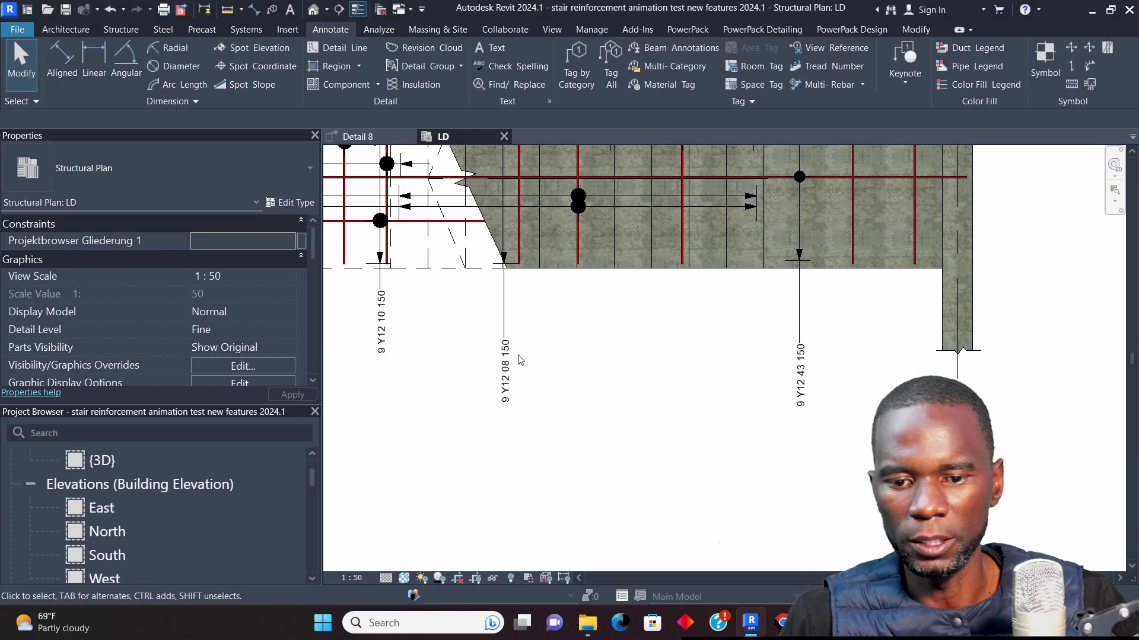
Select the 9 Y12 08 150 annotation's tag and move it level with the 9 Y12 43 150 tag
click(509, 371)
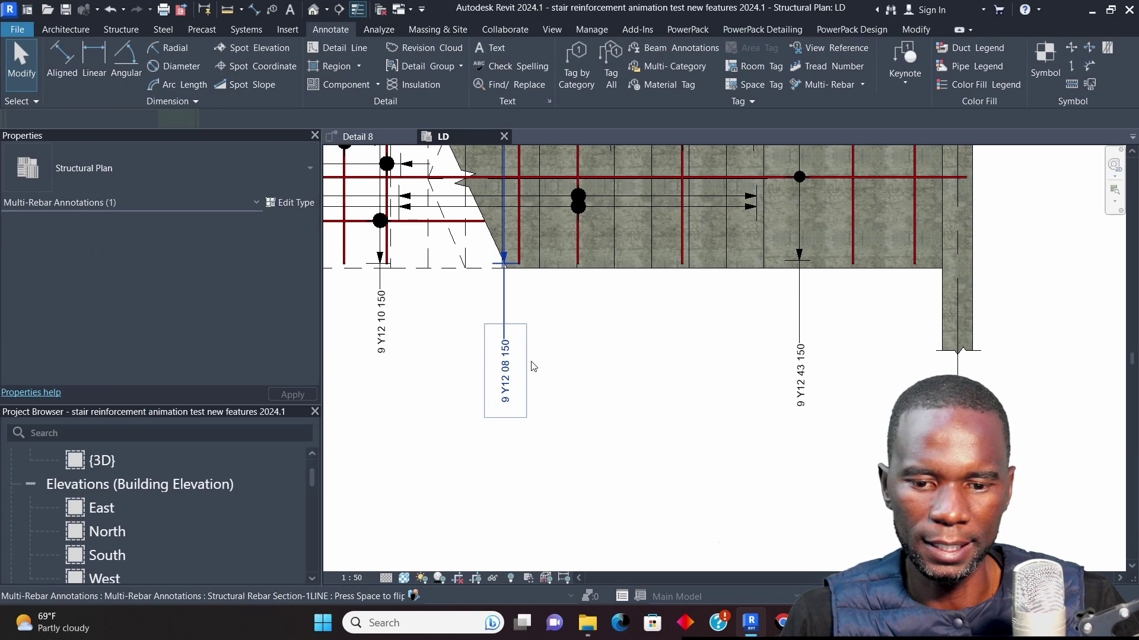
click(511, 374)
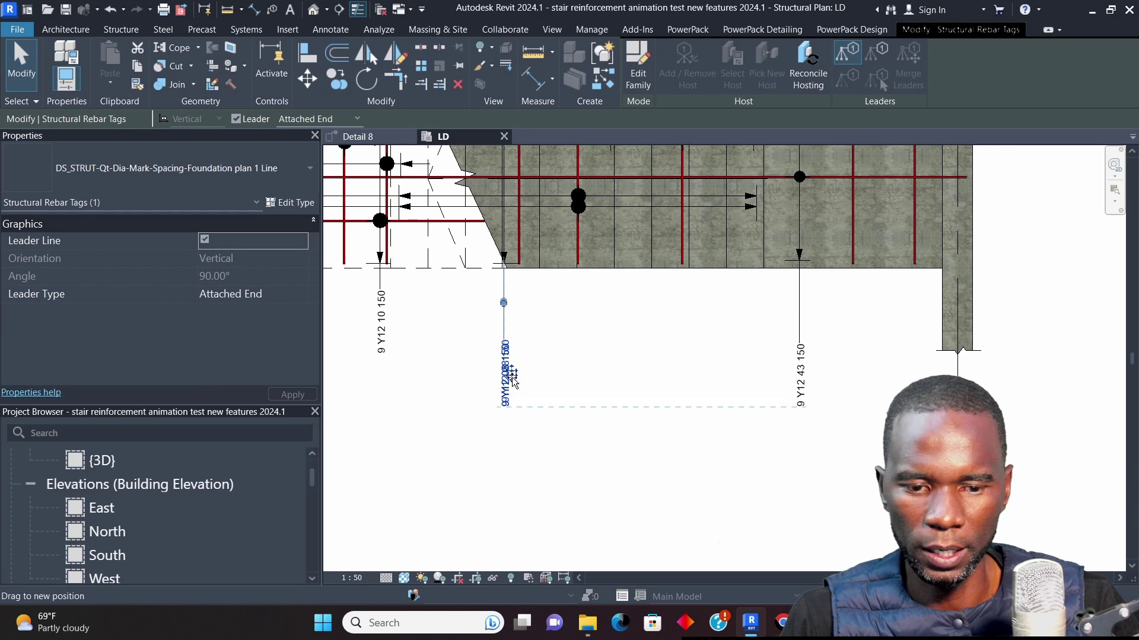
drag(511, 374, 512, 374)
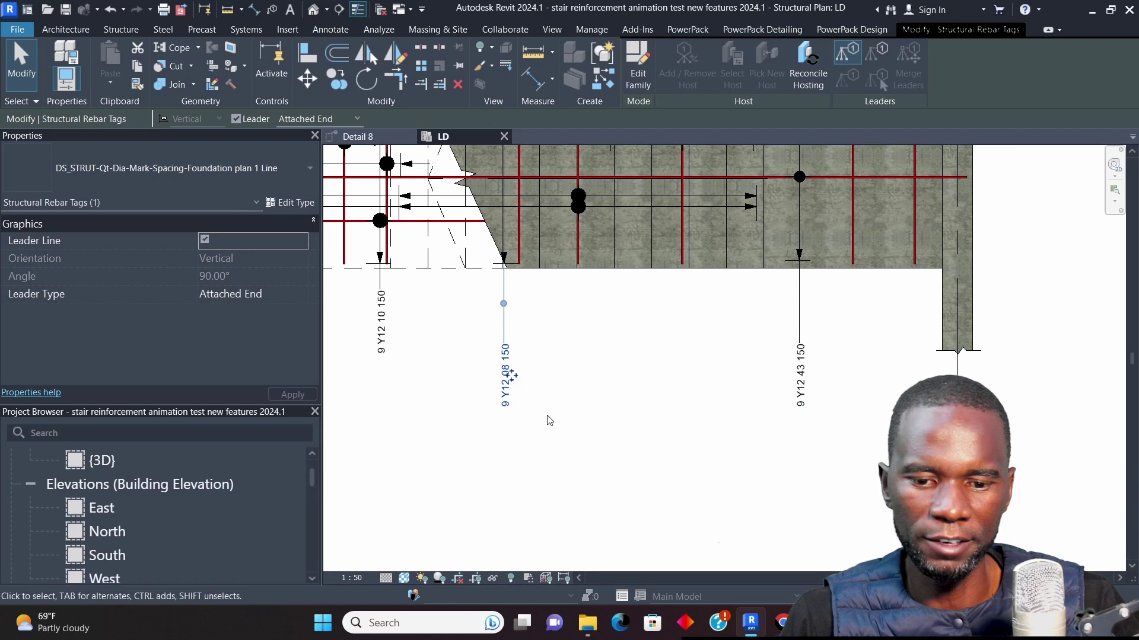
scroll(572, 432, down, 4)
click(621, 409)
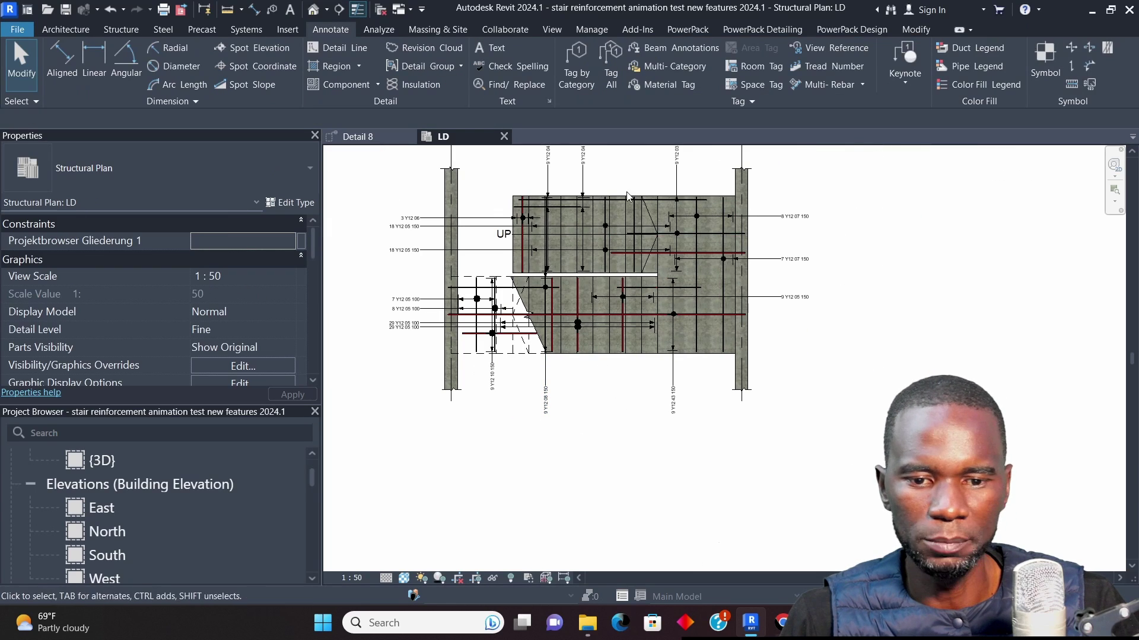
Add an aligned multi-rebar annotation to the bar set starting midway along the upper flight, placing the tag between the 04 and 03 tags
scroll(631, 199, up, 3)
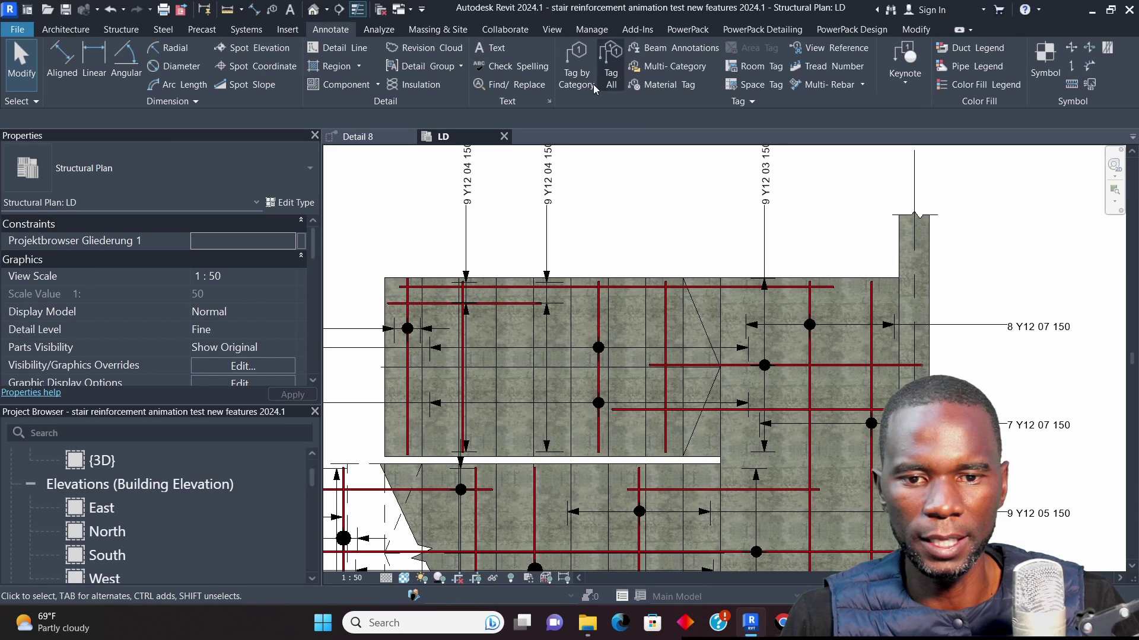
click(863, 85)
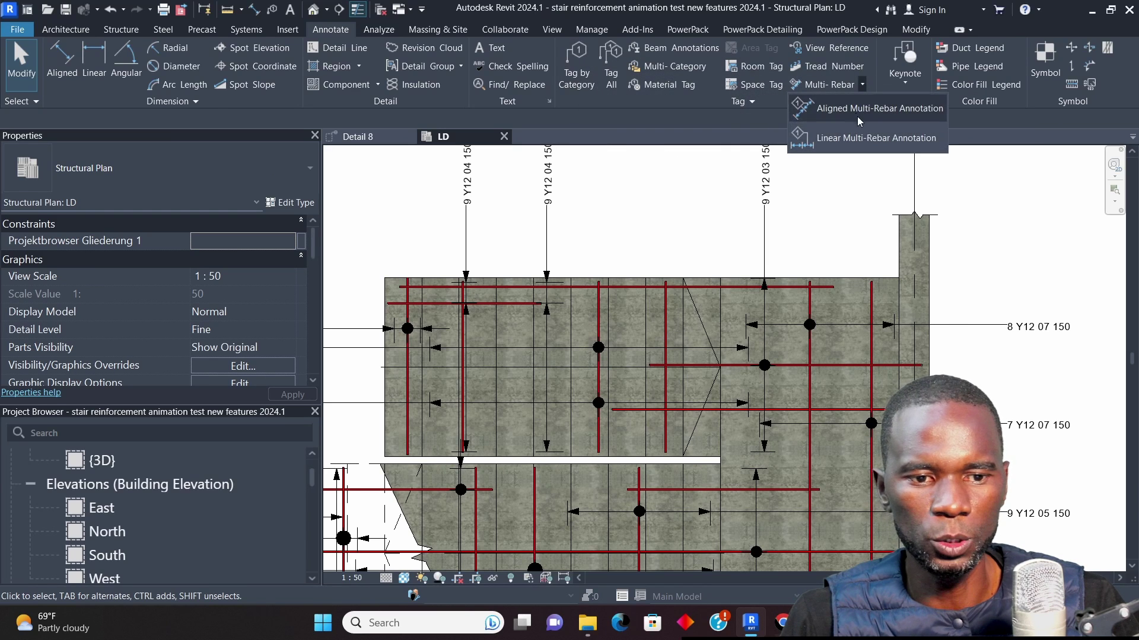
click(830, 140)
click(626, 287)
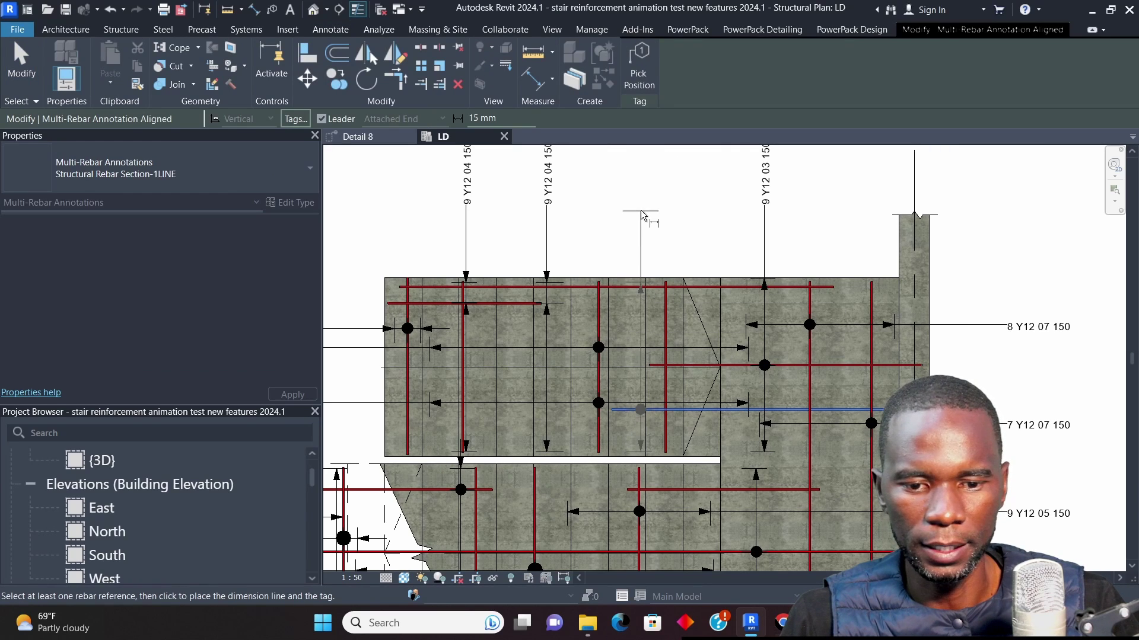
click(639, 201)
scroll(611, 311, down, 2)
scroll(625, 305, up, 1)
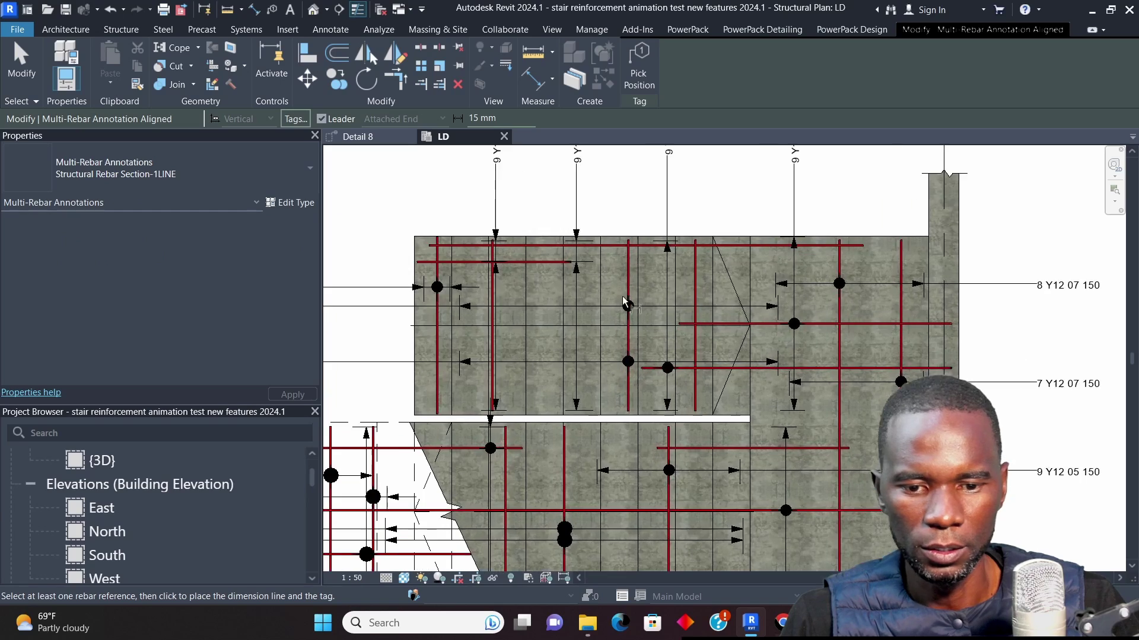
scroll(500, 385, down, 1)
scroll(499, 385, up, 1)
scroll(636, 318, down, 1)
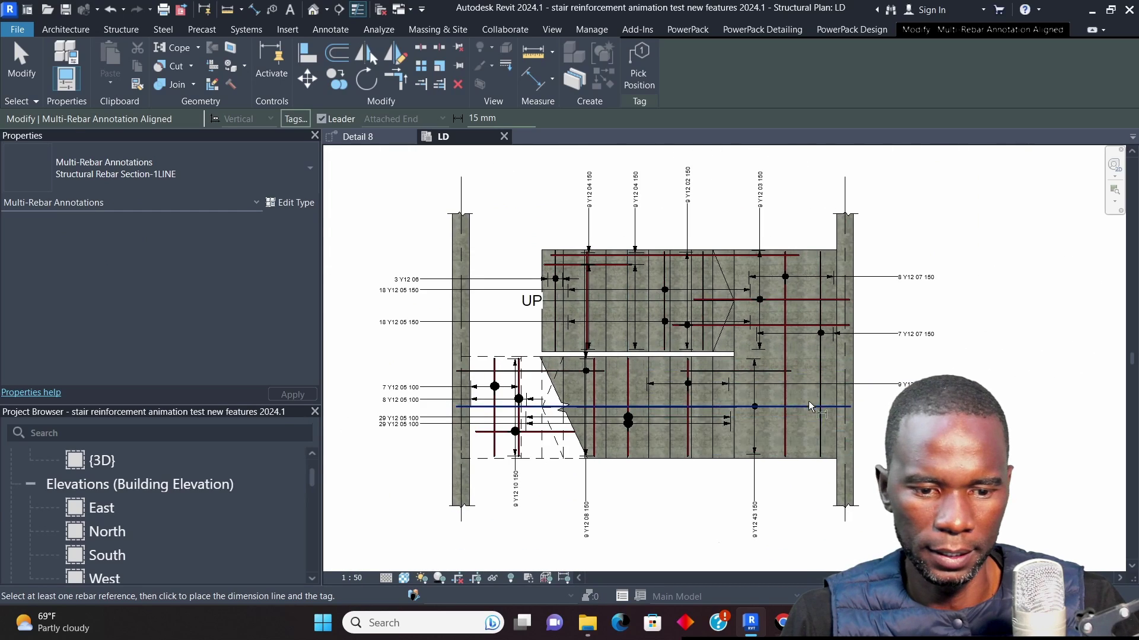
Annotate the 9 Y12 02 150 bar set a second time over the landing, placing the tag above the landing near the wall
scroll(827, 326, up, 1)
click(793, 278)
scroll(778, 257, down, 2)
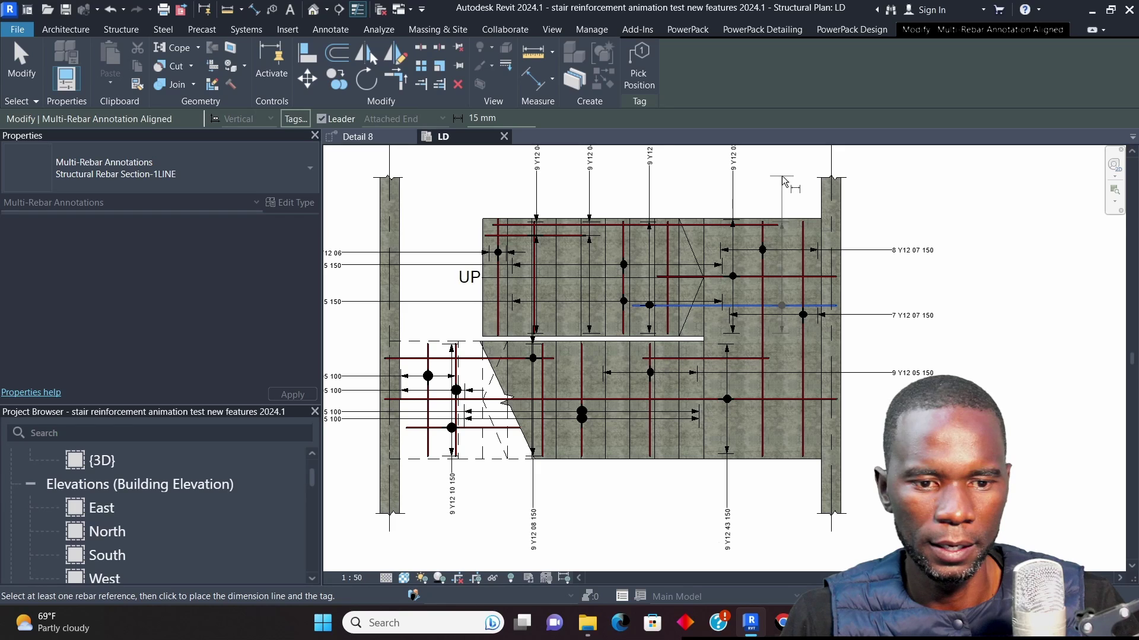
click(782, 175)
scroll(763, 205, down, 2)
scroll(774, 359, up, 2)
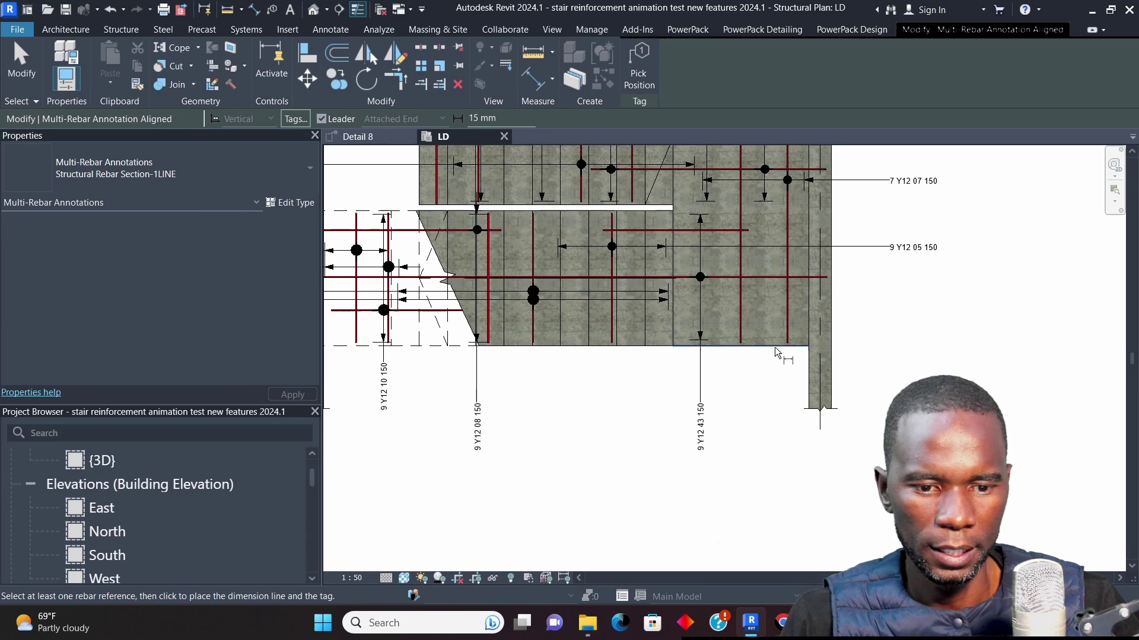
Place a second annotation on the 9 Y12 43 150 bar set with its tag below the landing near the wall, and end the command
click(770, 285)
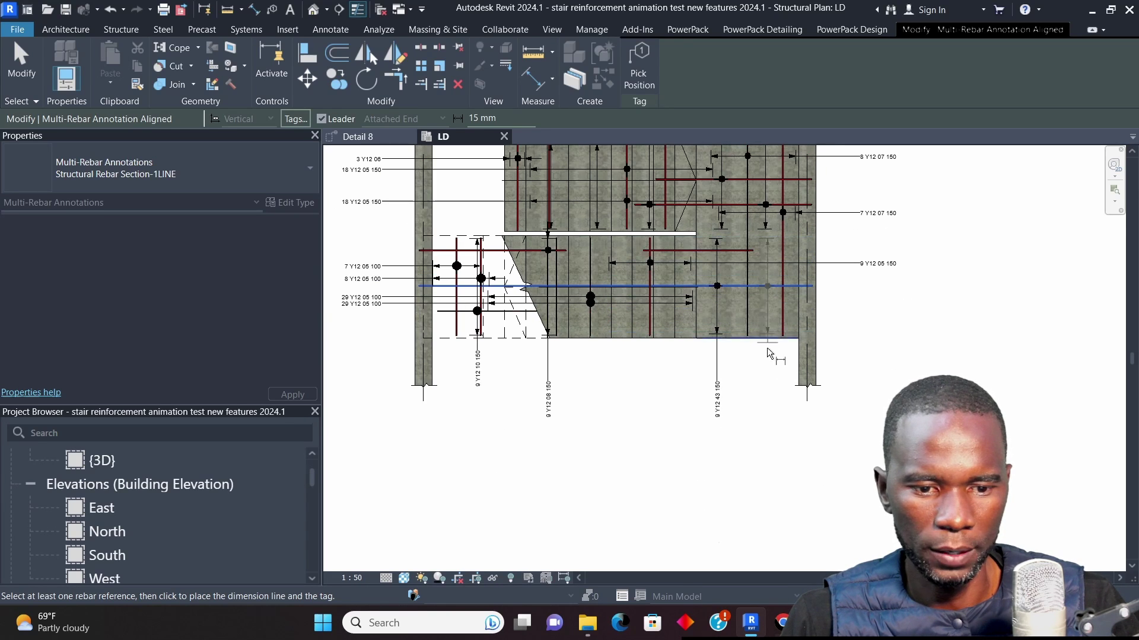
click(765, 389)
scroll(600, 285, up, 2)
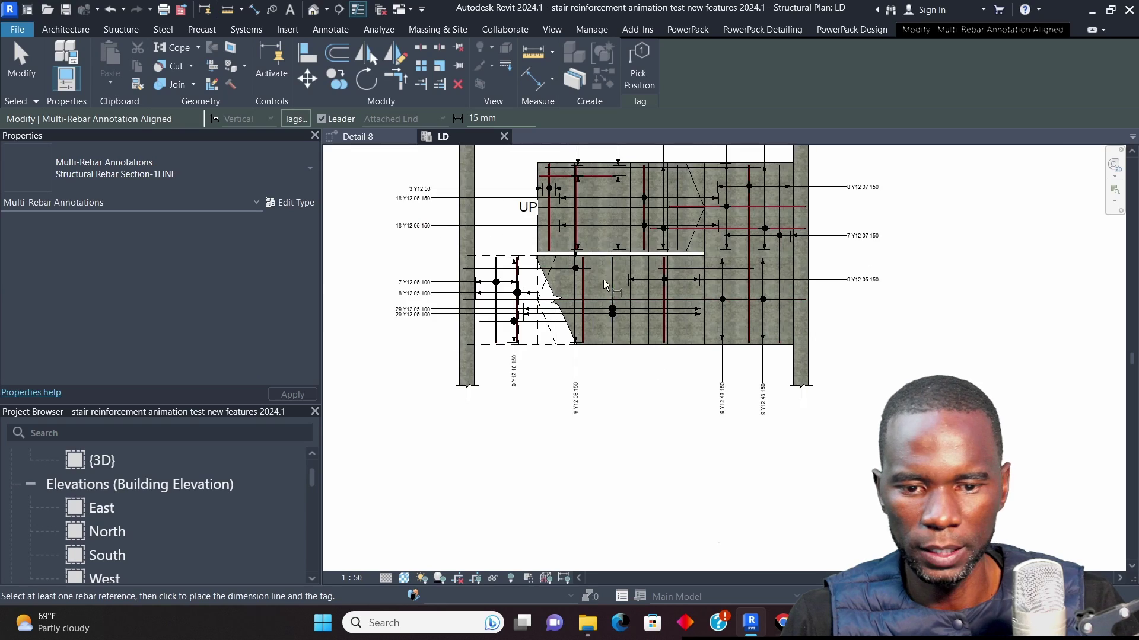
scroll(624, 330, down, 2)
scroll(593, 328, up, 3)
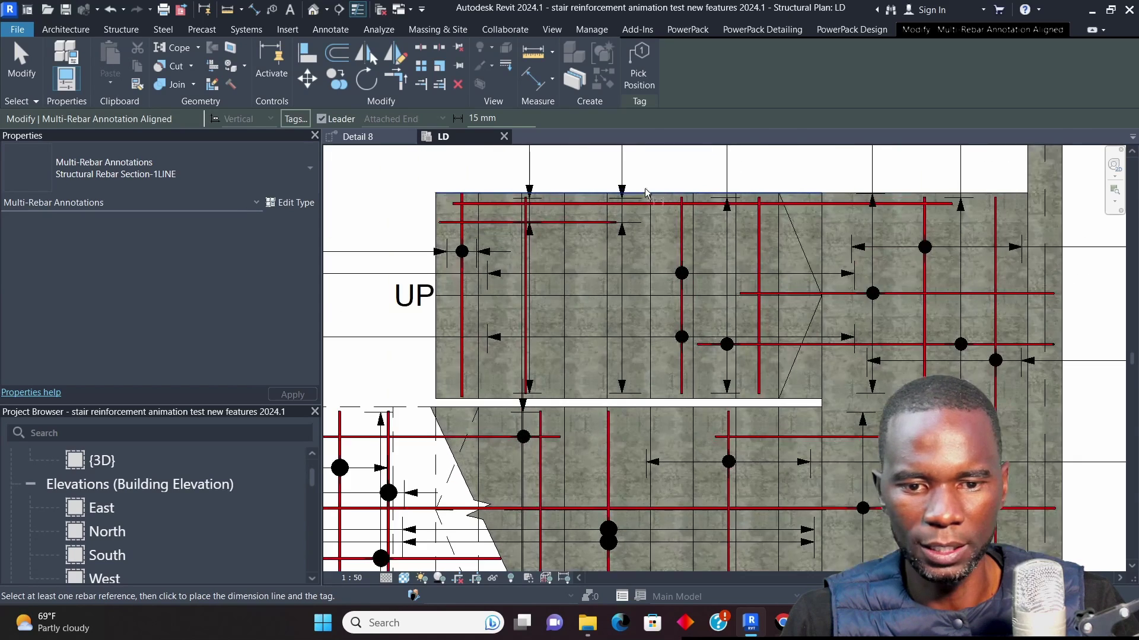
scroll(563, 327, down, 4)
right_click(827, 181)
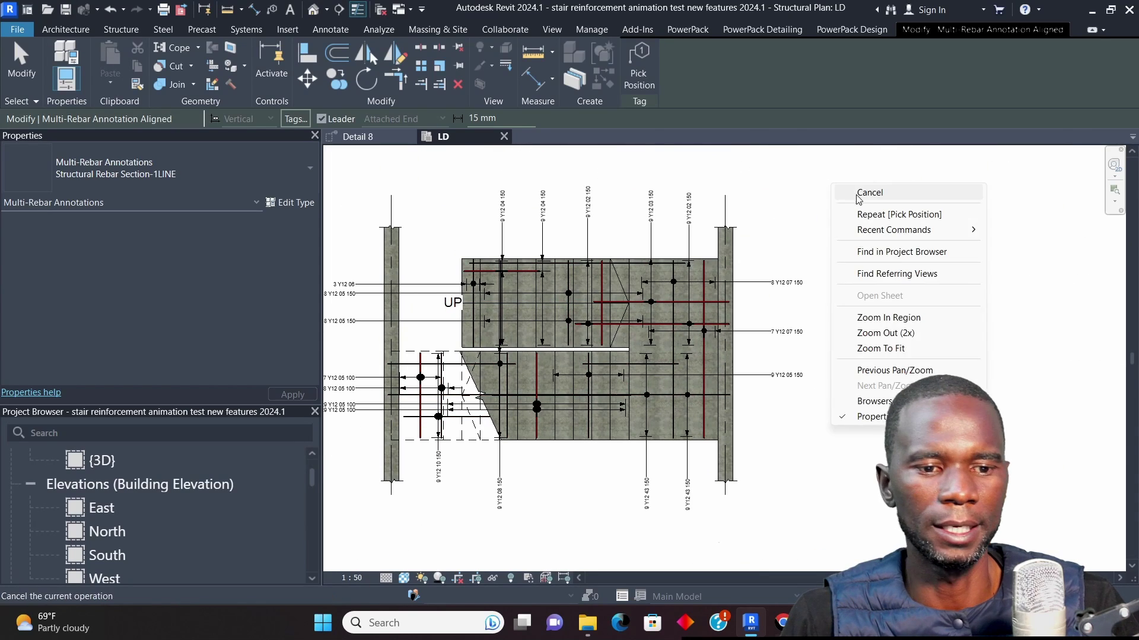
click(860, 194)
scroll(652, 293, down, 2)
scroll(652, 293, up, 3)
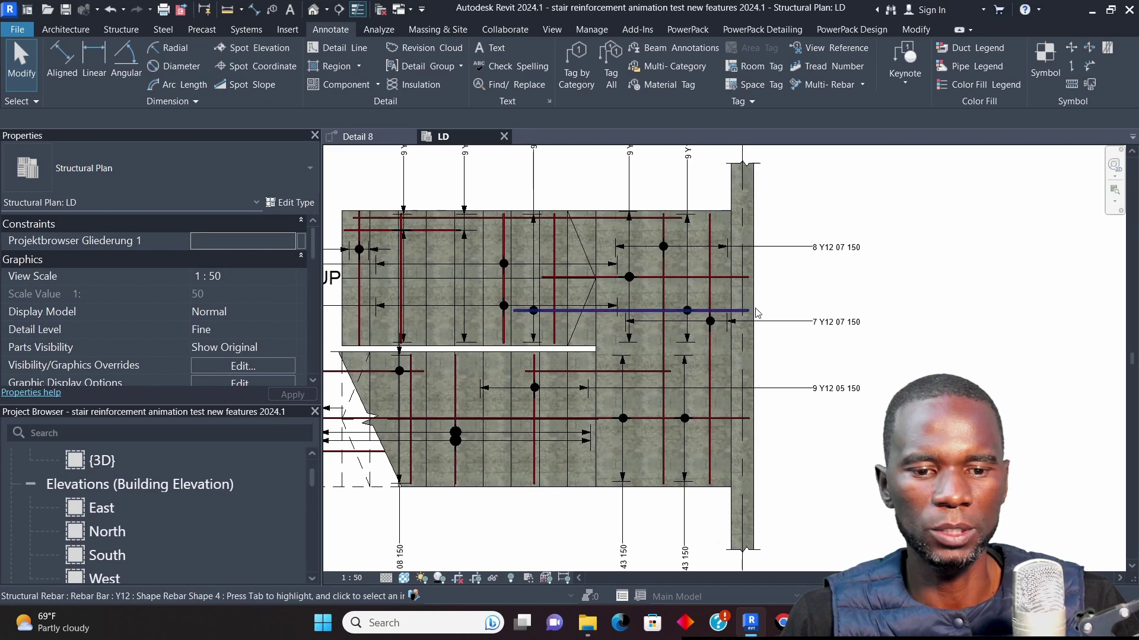